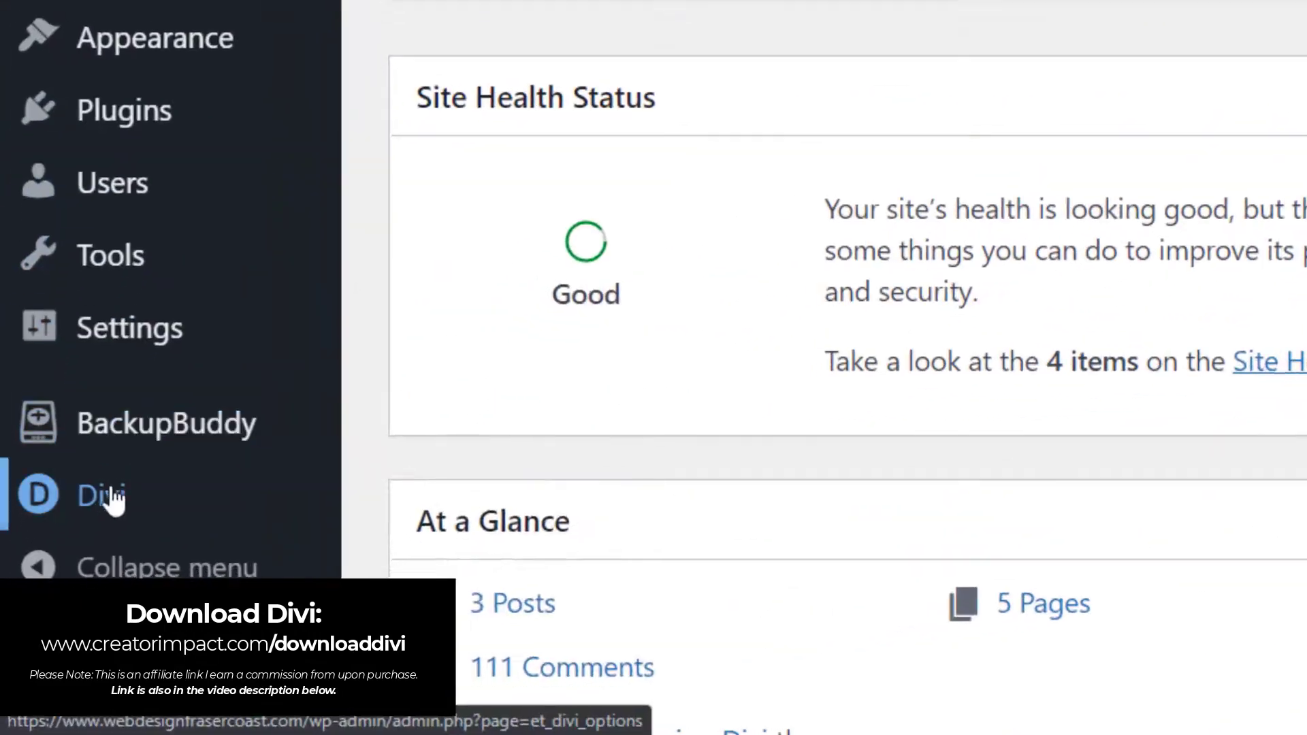
# Set Logo-White-Text.png as the site logo in Divi Theme Options
pyautogui.moveTo(51, 508)
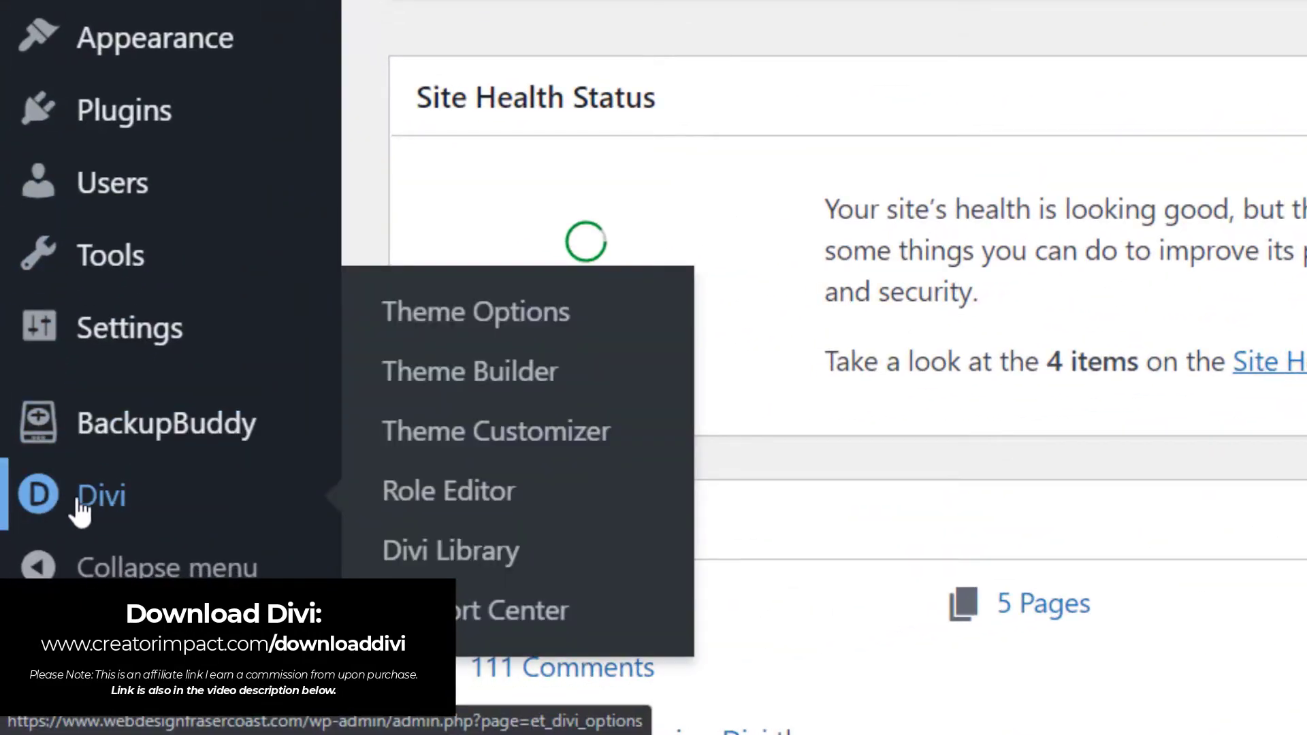
pyautogui.click(310, 504)
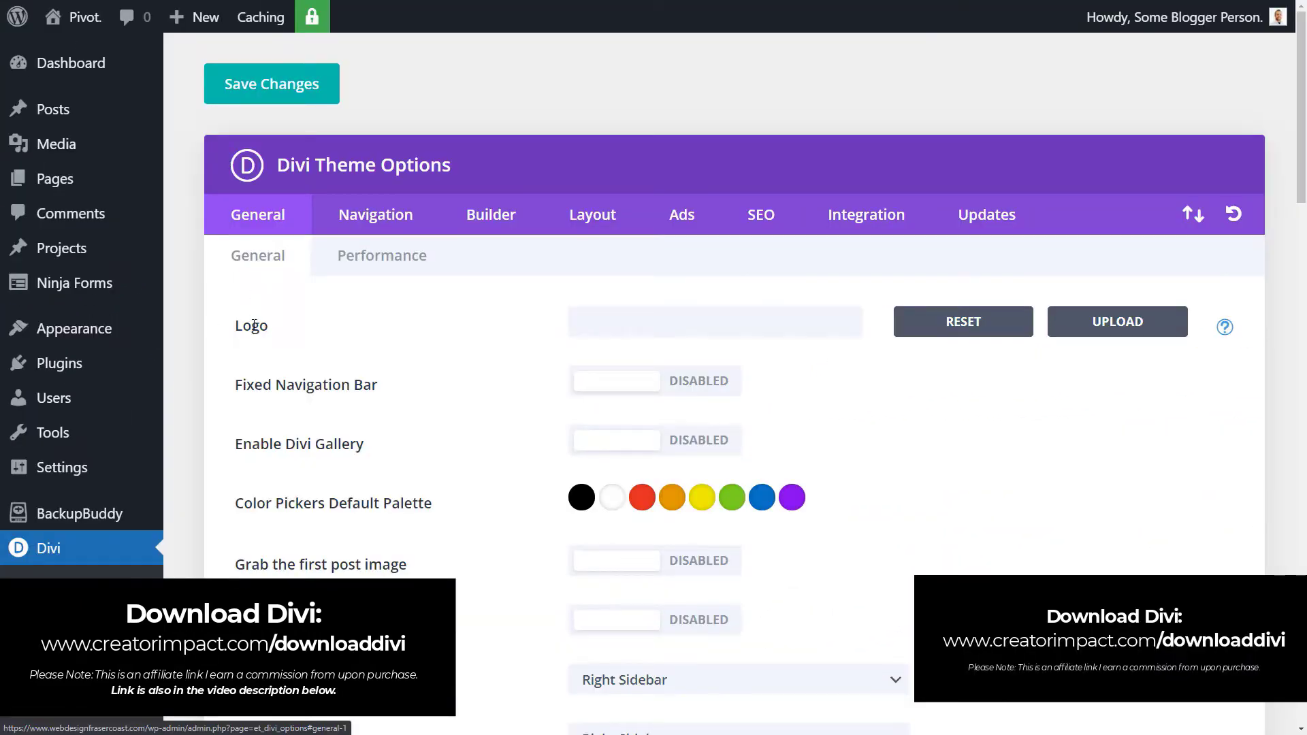
pyautogui.click(1117, 322)
pyautogui.click(114, 269)
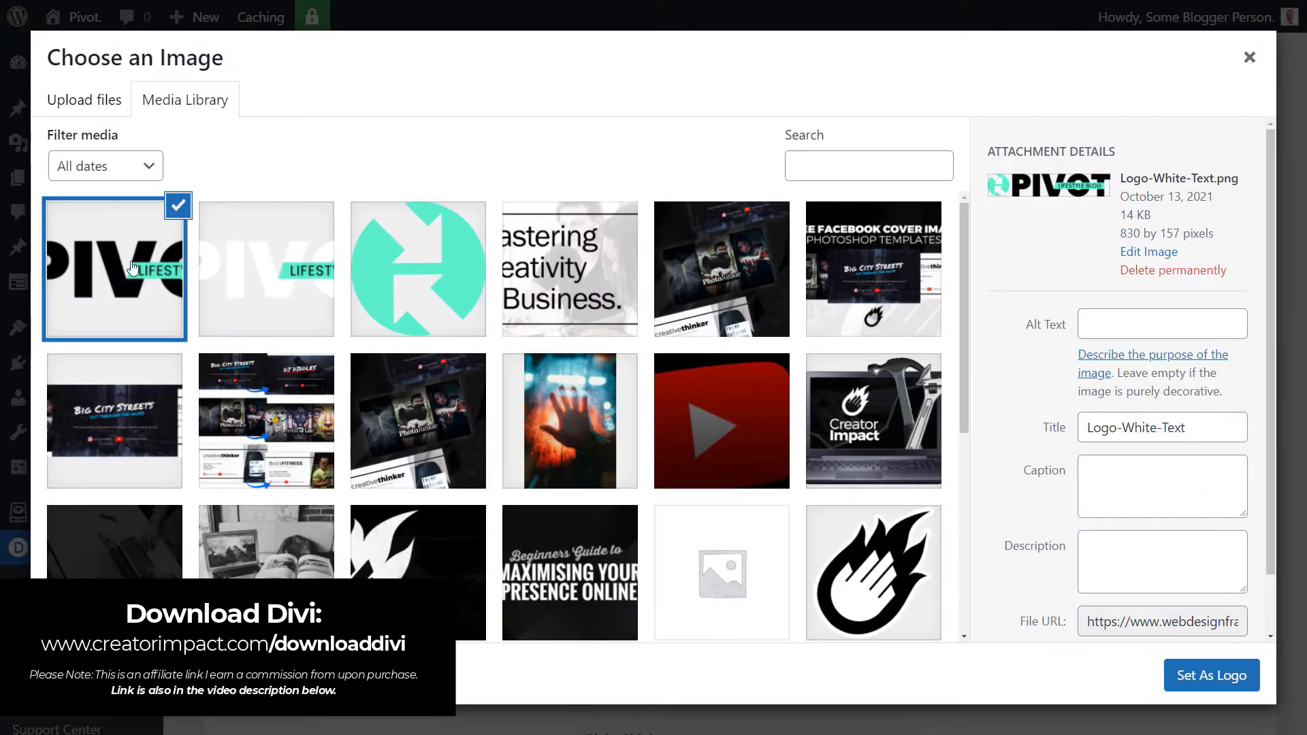
pyautogui.click(1250, 676)
# Show the Instagram icon and hide the Twitter and RSS icons
pyautogui.scroll(-6, 1158, 579)
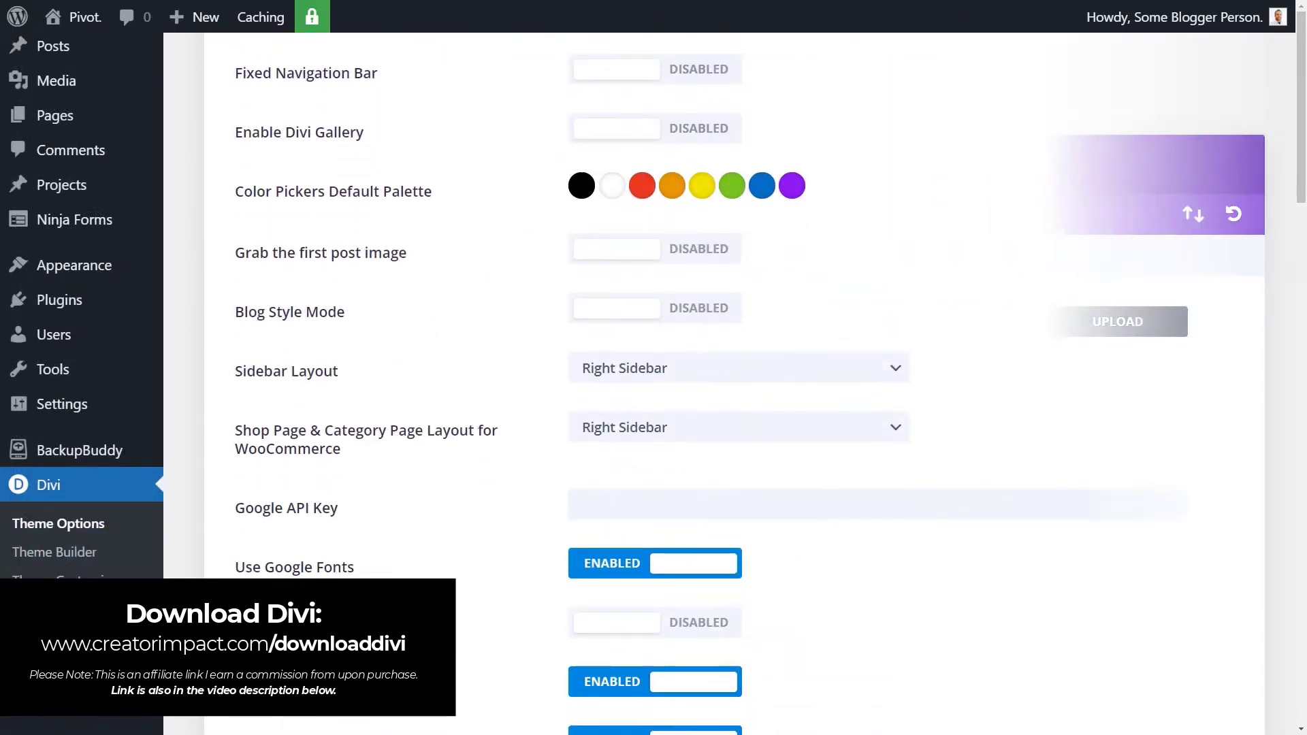
pyautogui.scroll(-1, 272, 382)
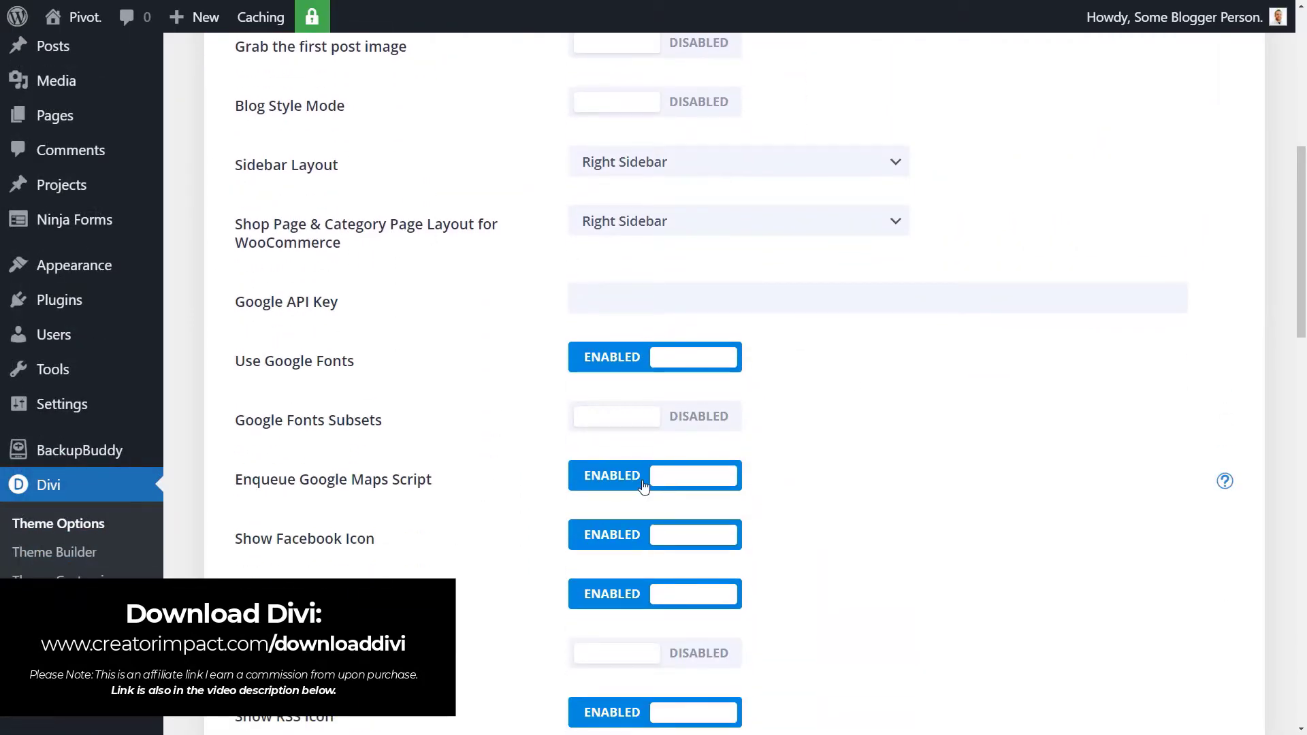
pyautogui.scroll(-3, 685, 338)
pyautogui.scroll(-4, 610, 528)
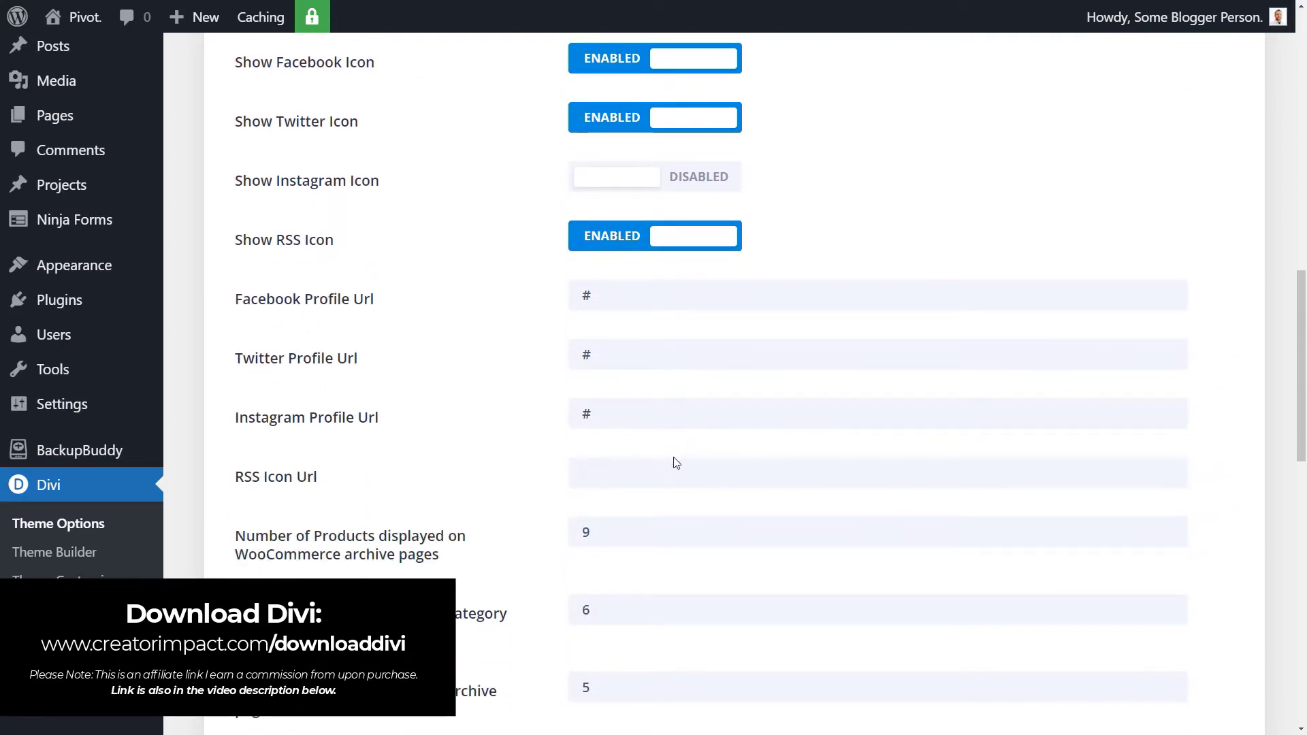
pyautogui.scroll(2, 676, 463)
pyautogui.click(655, 313)
pyautogui.click(655, 253)
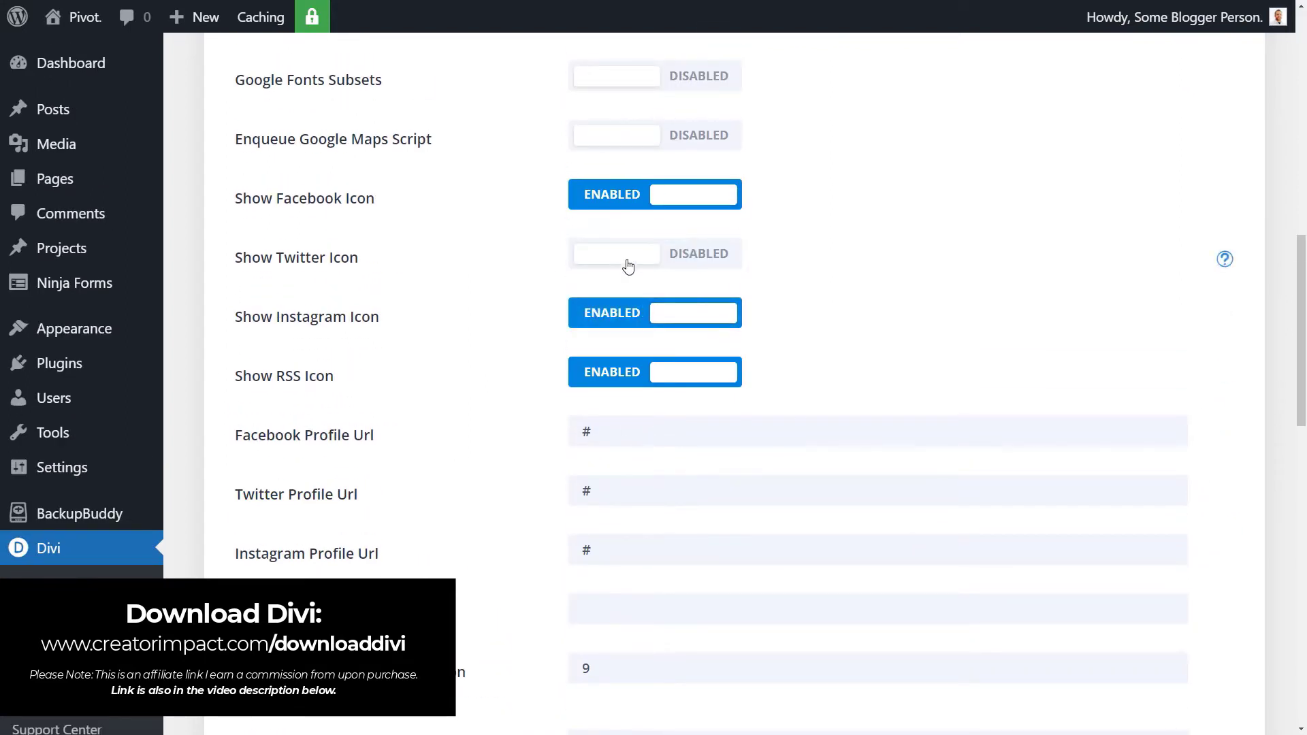
pyautogui.click(638, 373)
pyautogui.scroll(-3, 481, 467)
pyautogui.scroll(2, 762, 327)
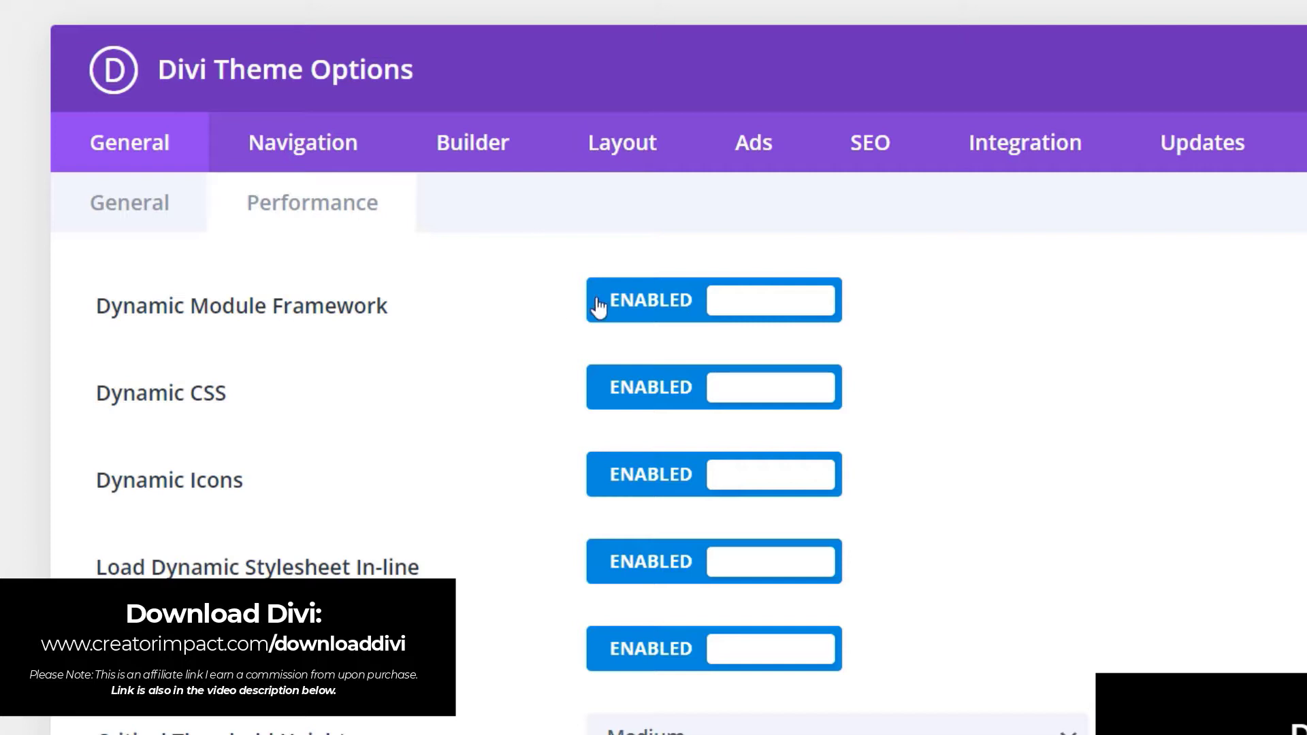
# Disable Dynamic Module Framework and Critical CSS in the Performance settings
pyautogui.click(652, 308)
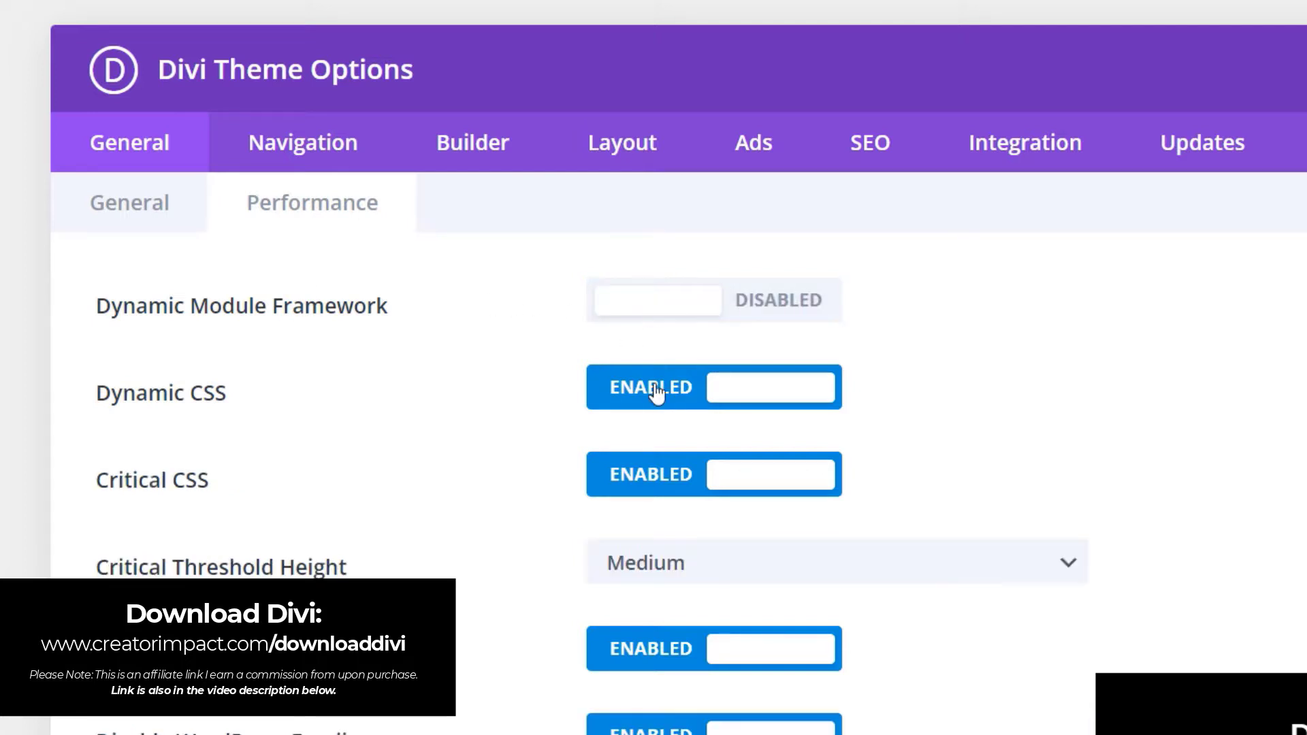
pyautogui.click(761, 486)
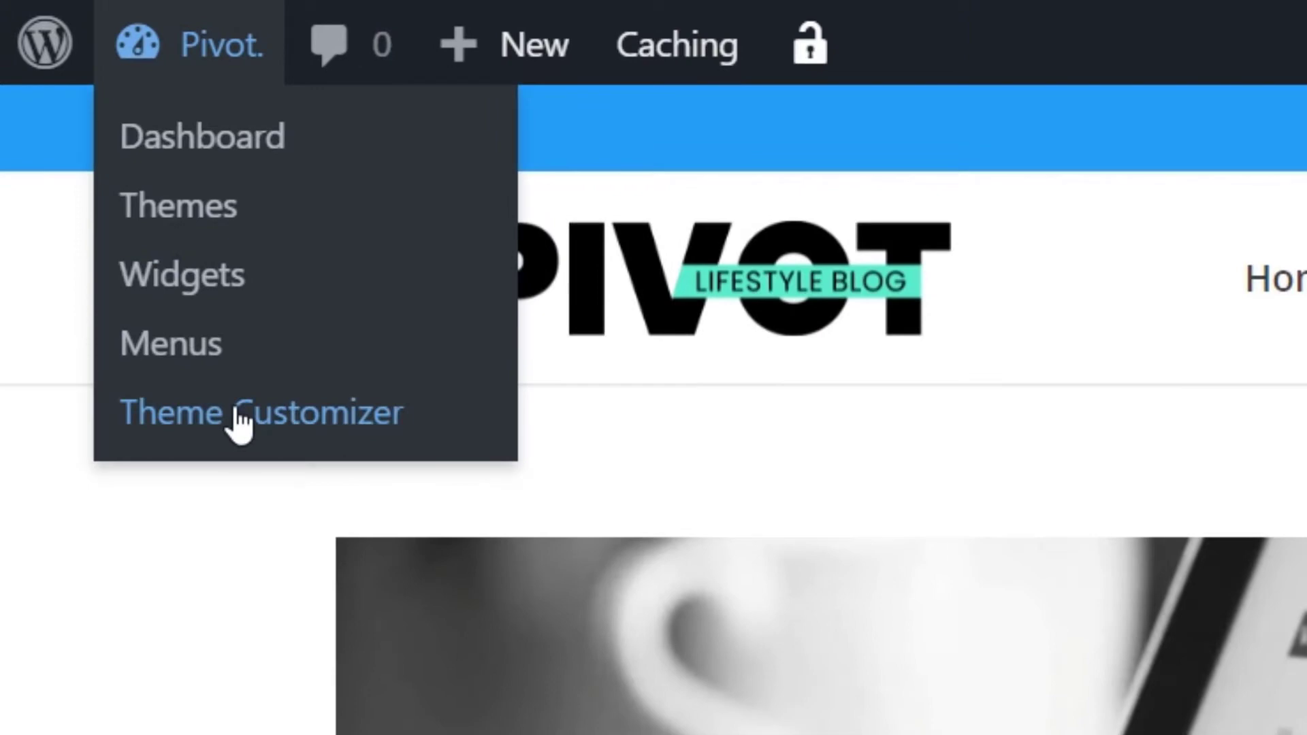
# Open the Theme Customizer's Primary Menu Bar settings after viewing the Secondary Menu Bar
pyautogui.click(240, 422)
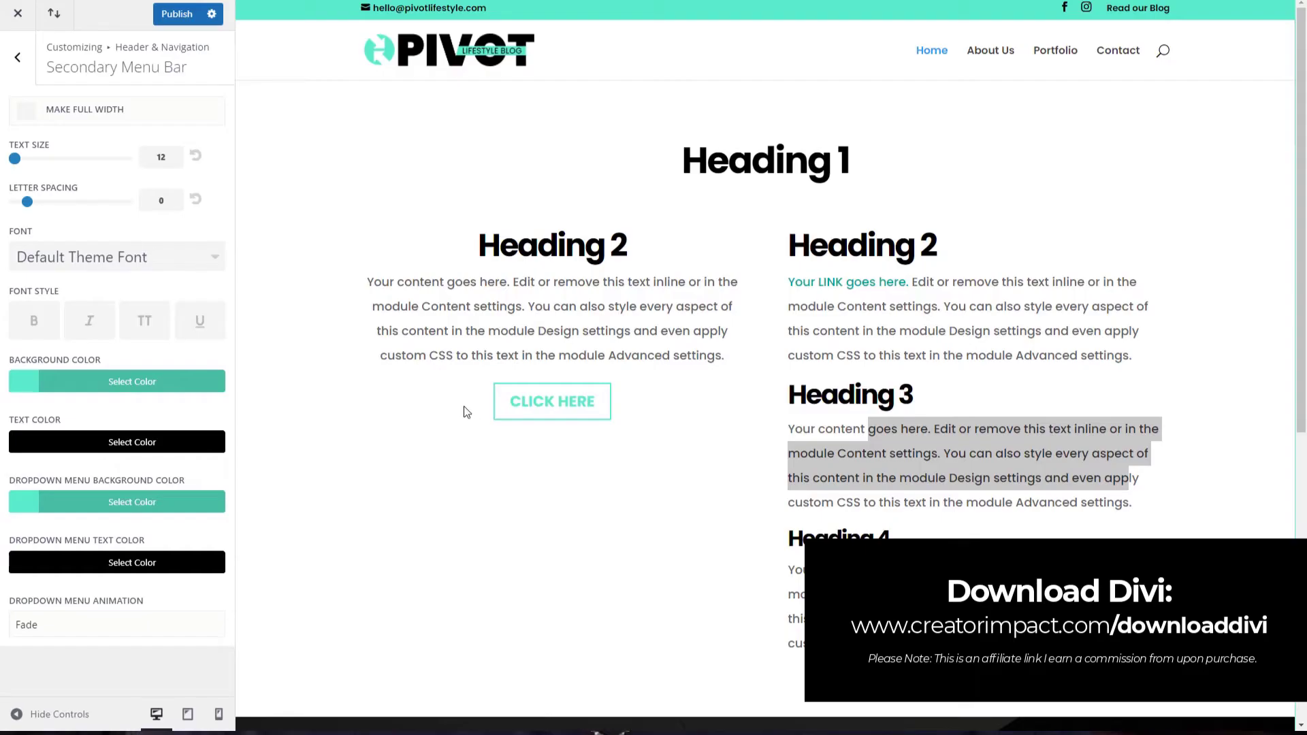
pyautogui.click(17, 58)
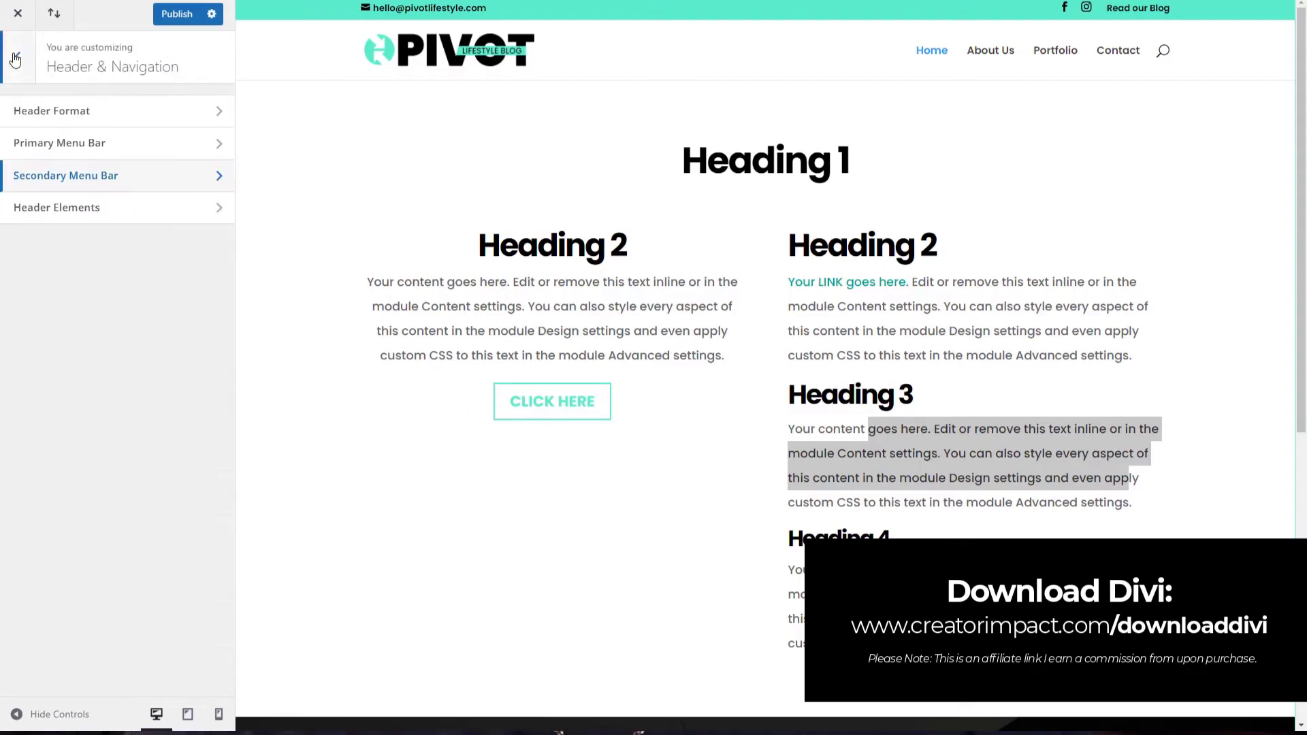
pyautogui.click(88, 177)
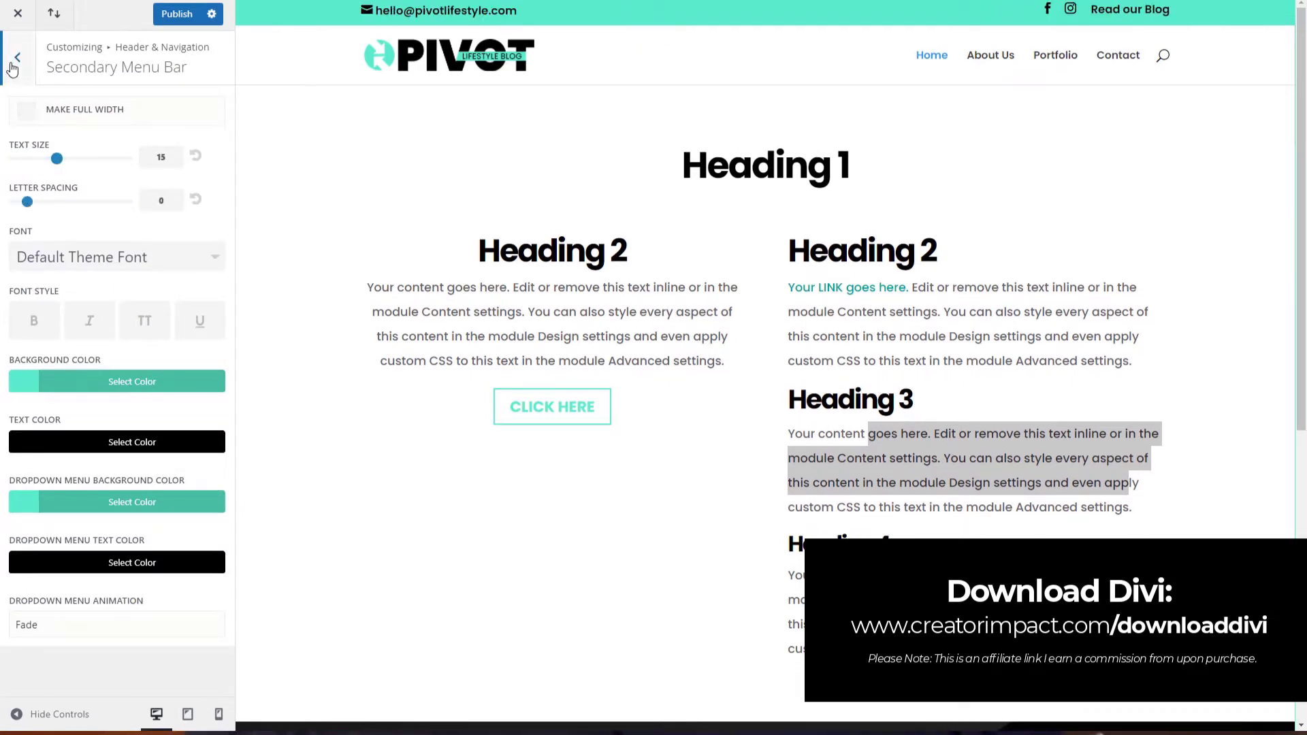
pyautogui.click(15, 62)
pyautogui.click(37, 138)
# Try a dropdown text colour, then drag the menu height to 129 and back to minimum
pyautogui.click(29, 604)
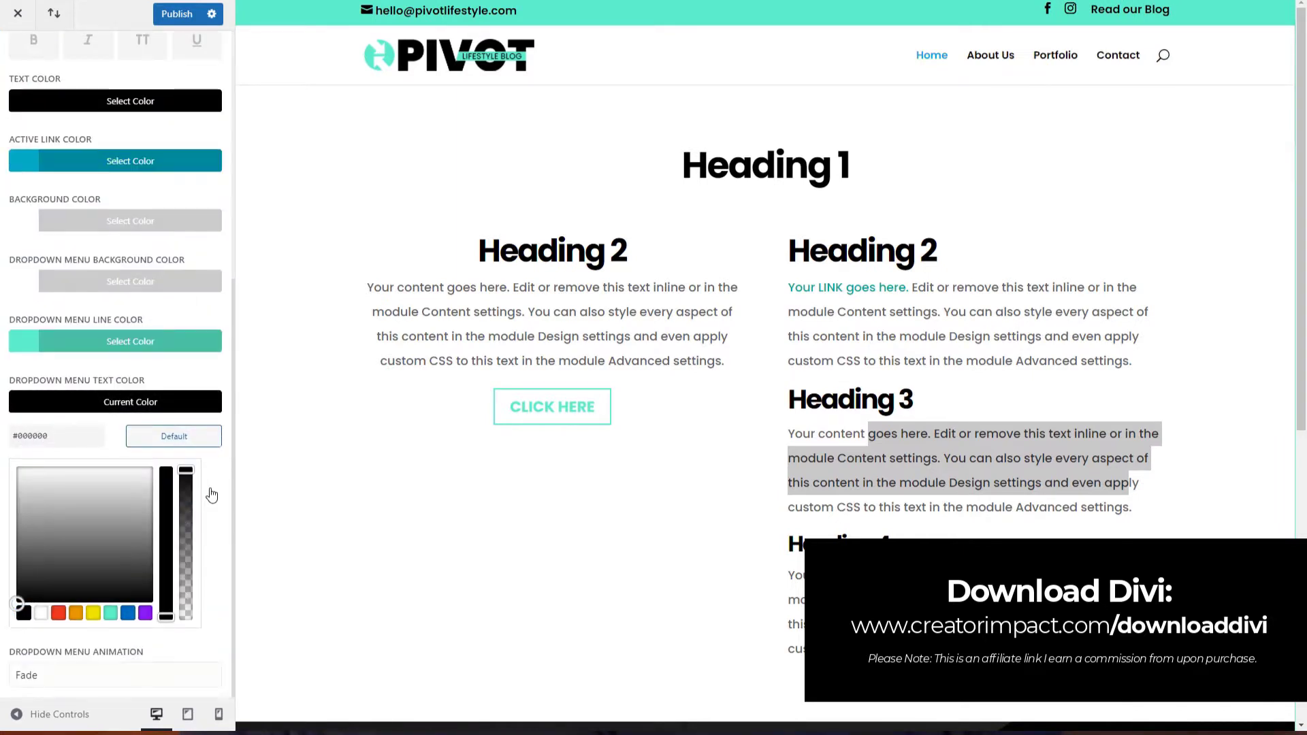
pyautogui.click(258, 388)
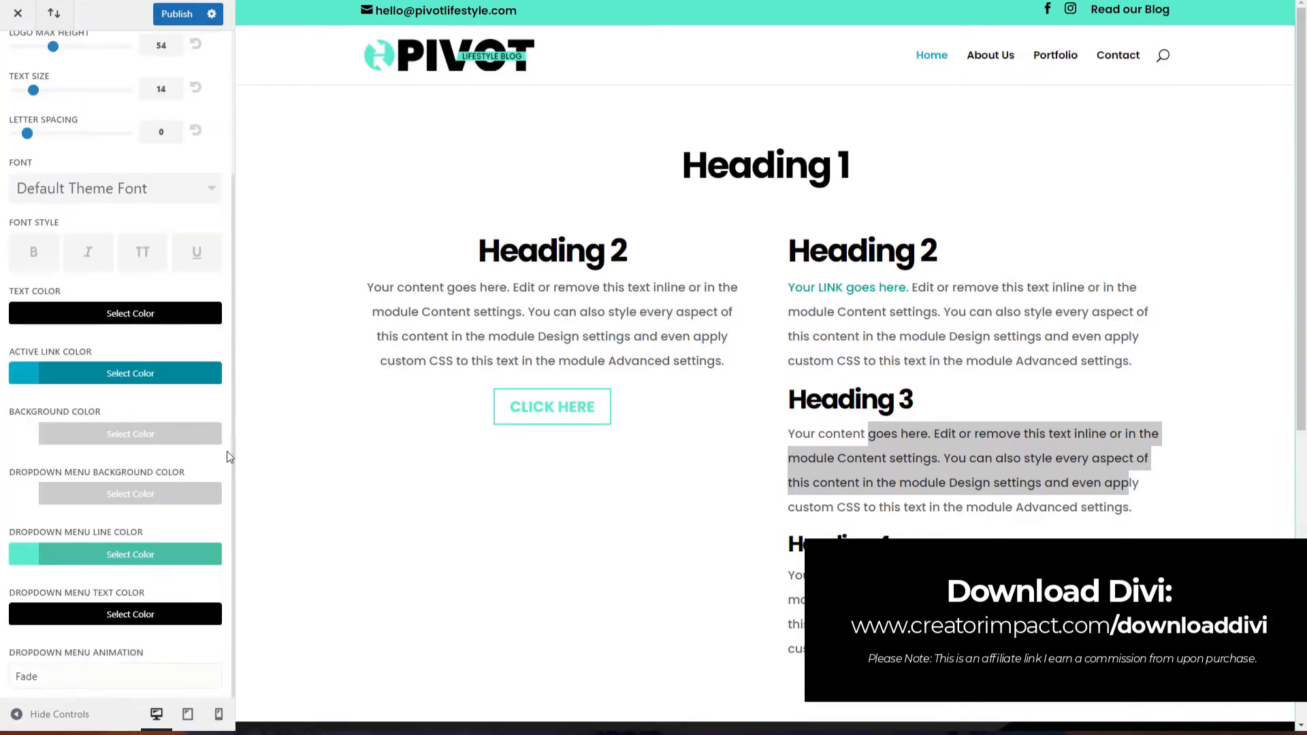
pyautogui.scroll(3, 228, 457)
pyautogui.moveTo(30, 187); pyautogui.dragTo(14, 230)
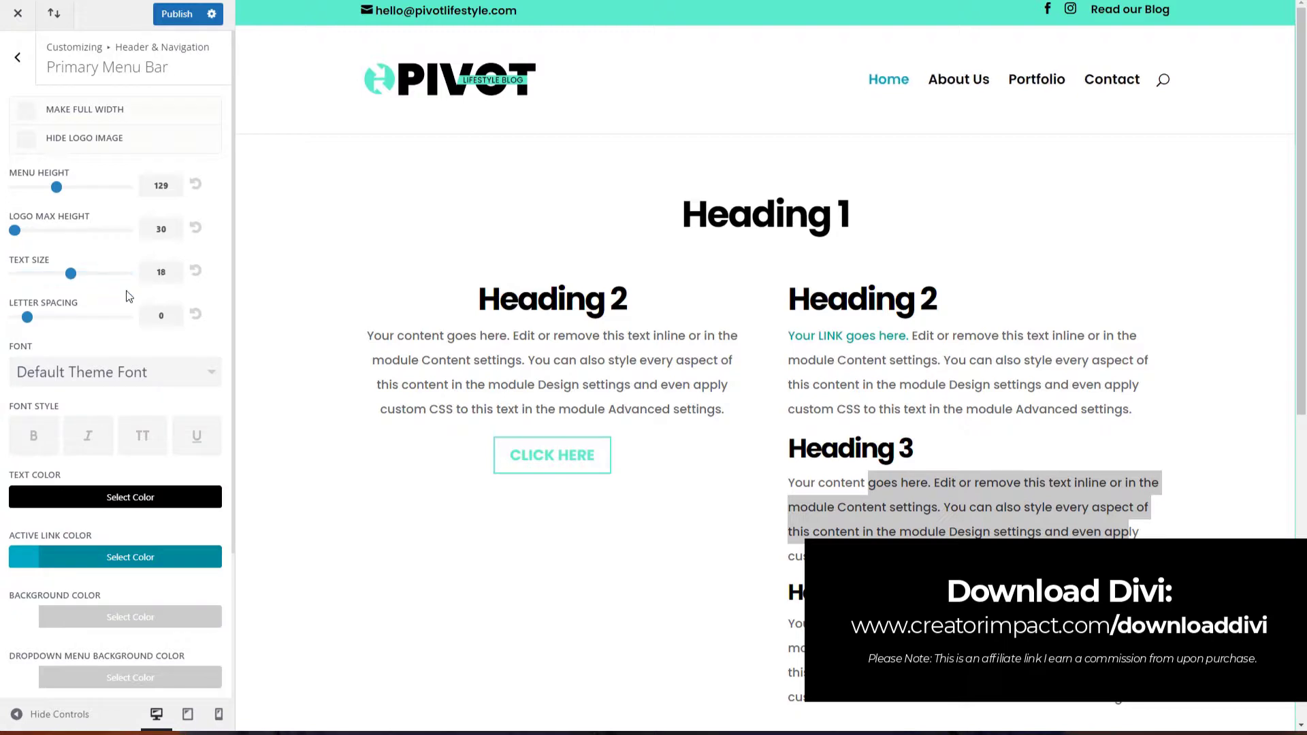
pyautogui.moveTo(48, 188); pyautogui.dragTo(15, 187)
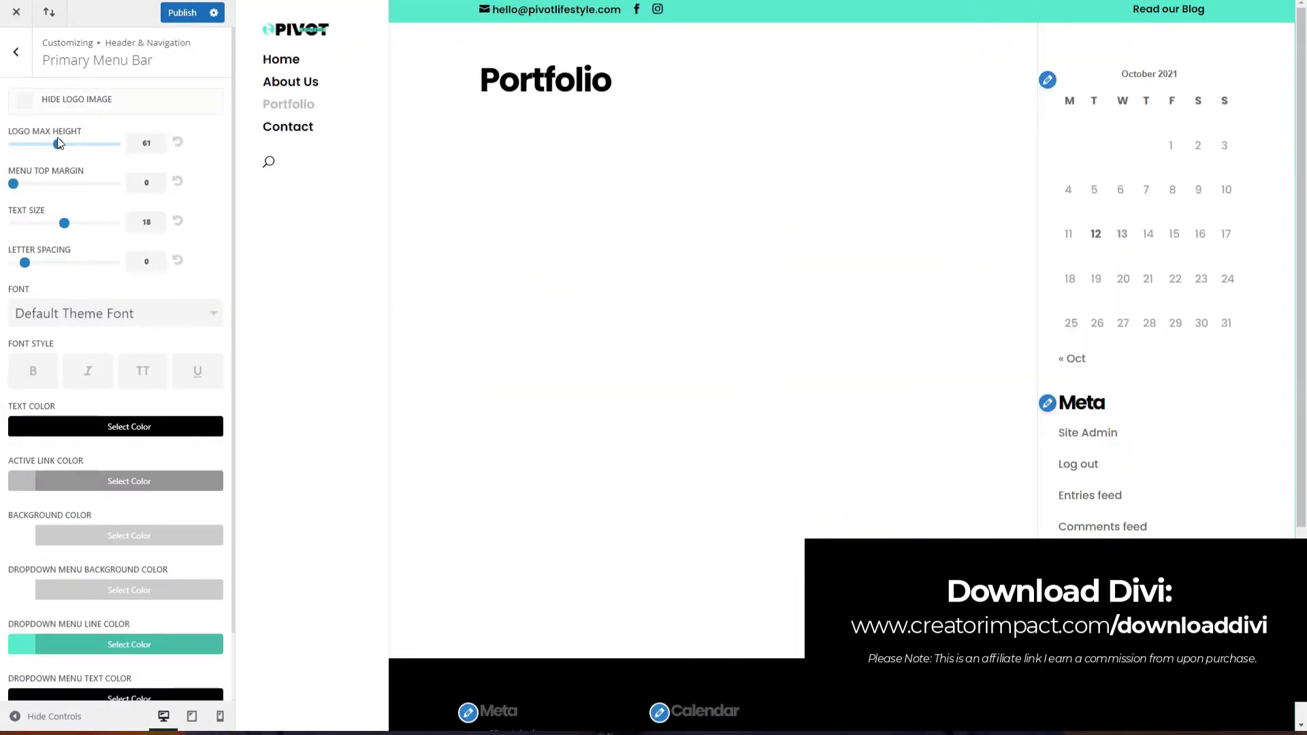
# Turn off vertical navigation in Header Format and start choosing a background colour
pyautogui.click(16, 52)
pyautogui.click(68, 98)
pyautogui.click(24, 165)
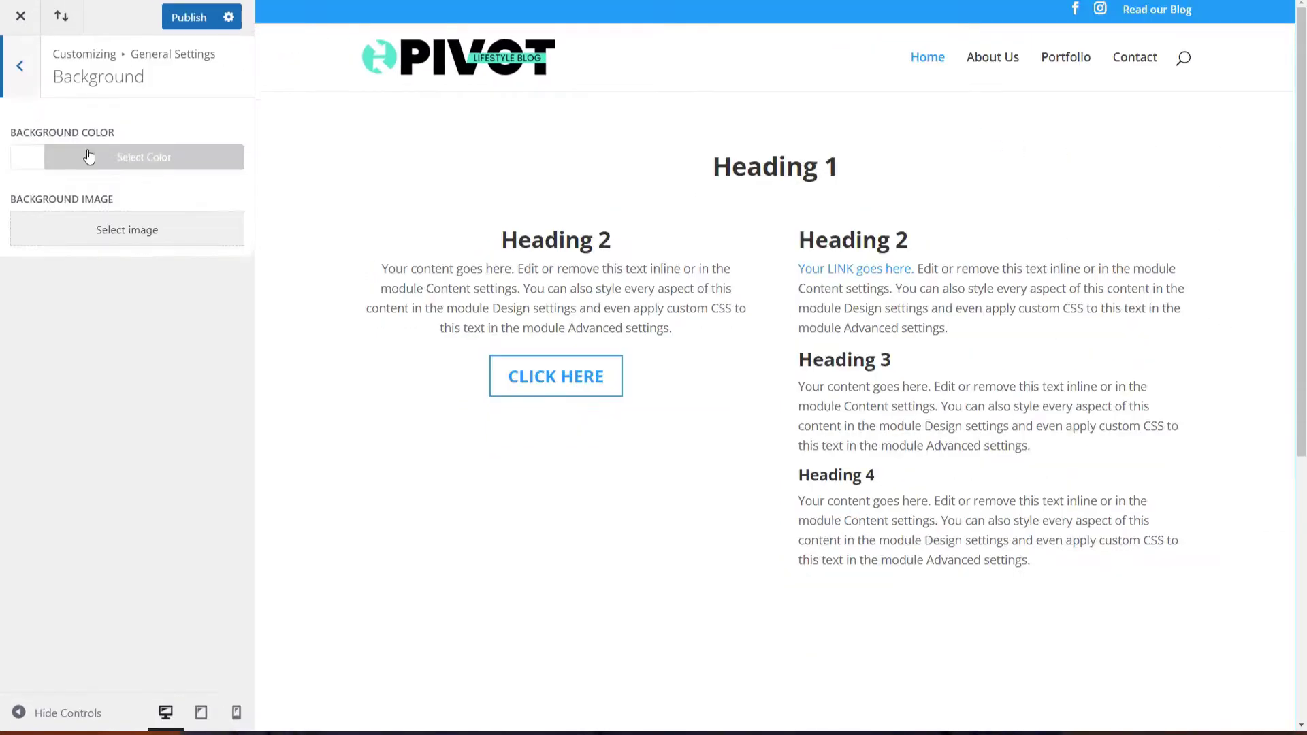
pyautogui.click(88, 157)
# Set the background colour to green, then teal, and use the dark desk photo as background image
pyautogui.click(126, 397)
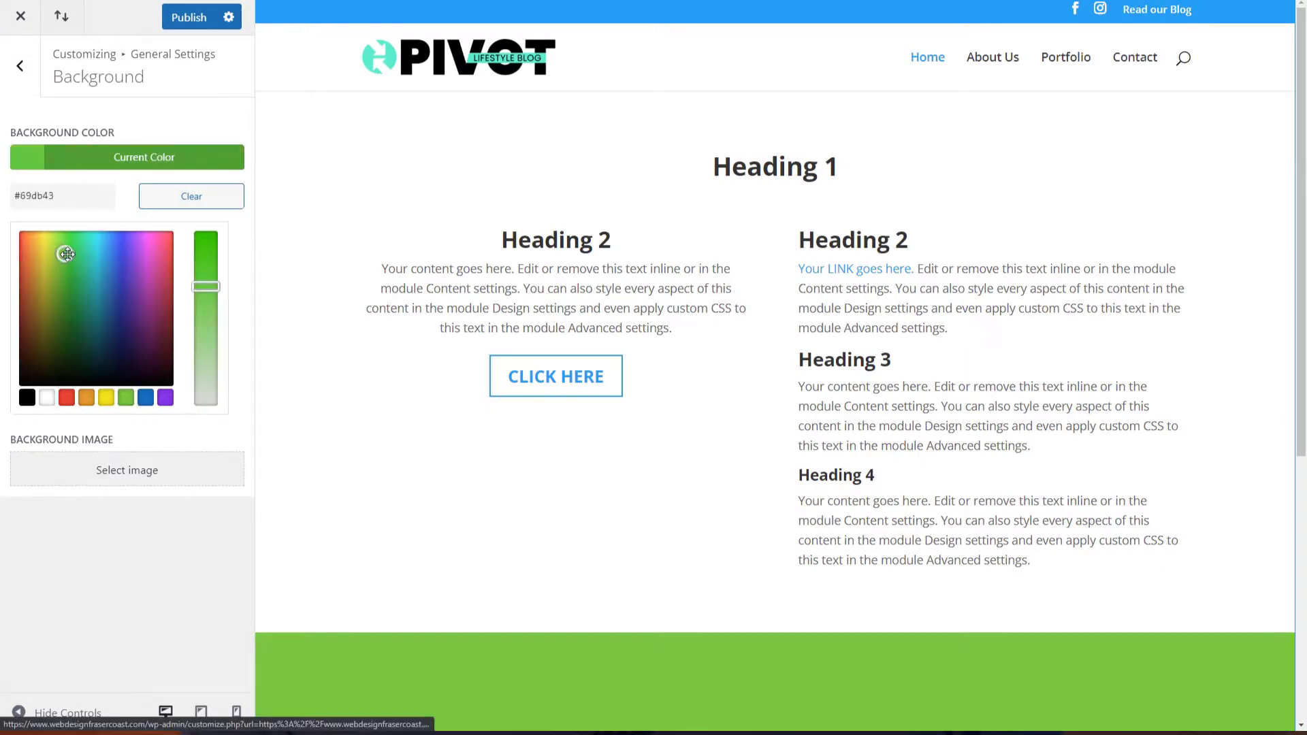
pyautogui.click(206, 313)
pyautogui.click(144, 157)
pyautogui.click(127, 238)
pyautogui.click(715, 331)
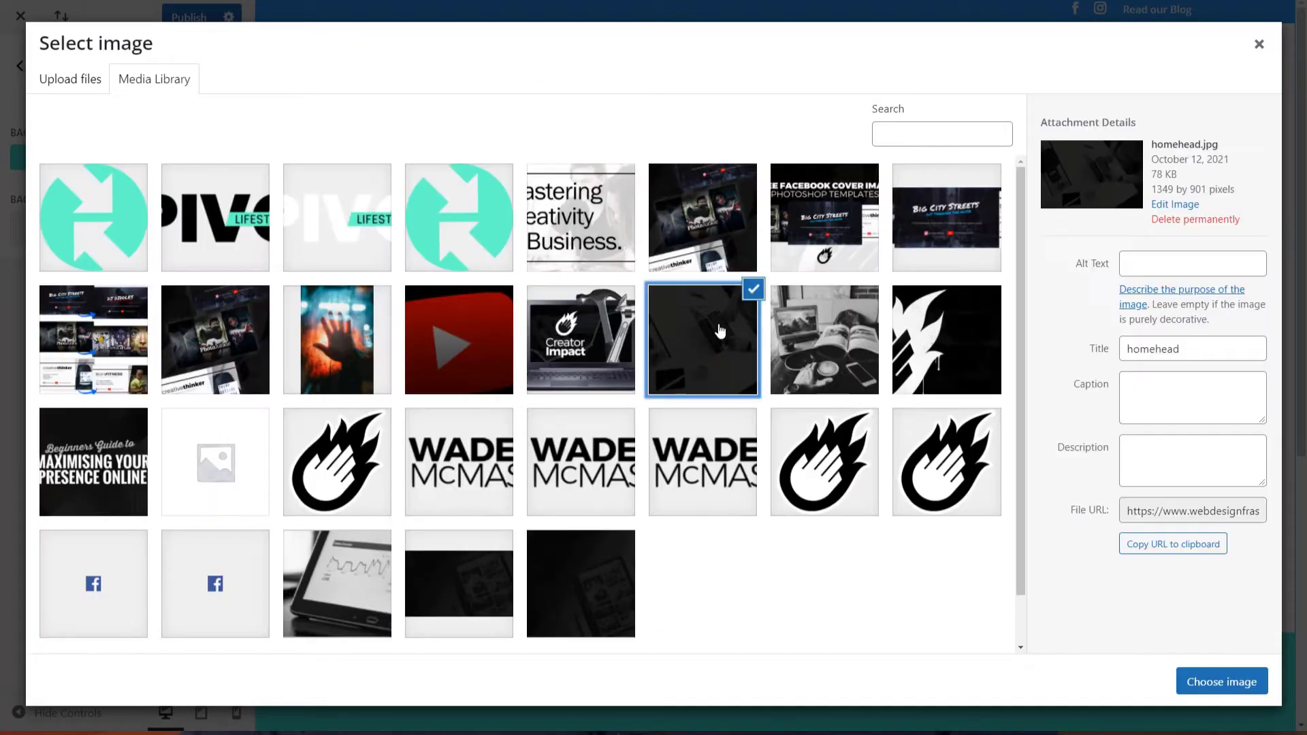
pyautogui.click(1222, 681)
# Set body text size 16, line height 2.4, heading size 49 and letter spacing -2
pyautogui.scroll(-3, 430, 503)
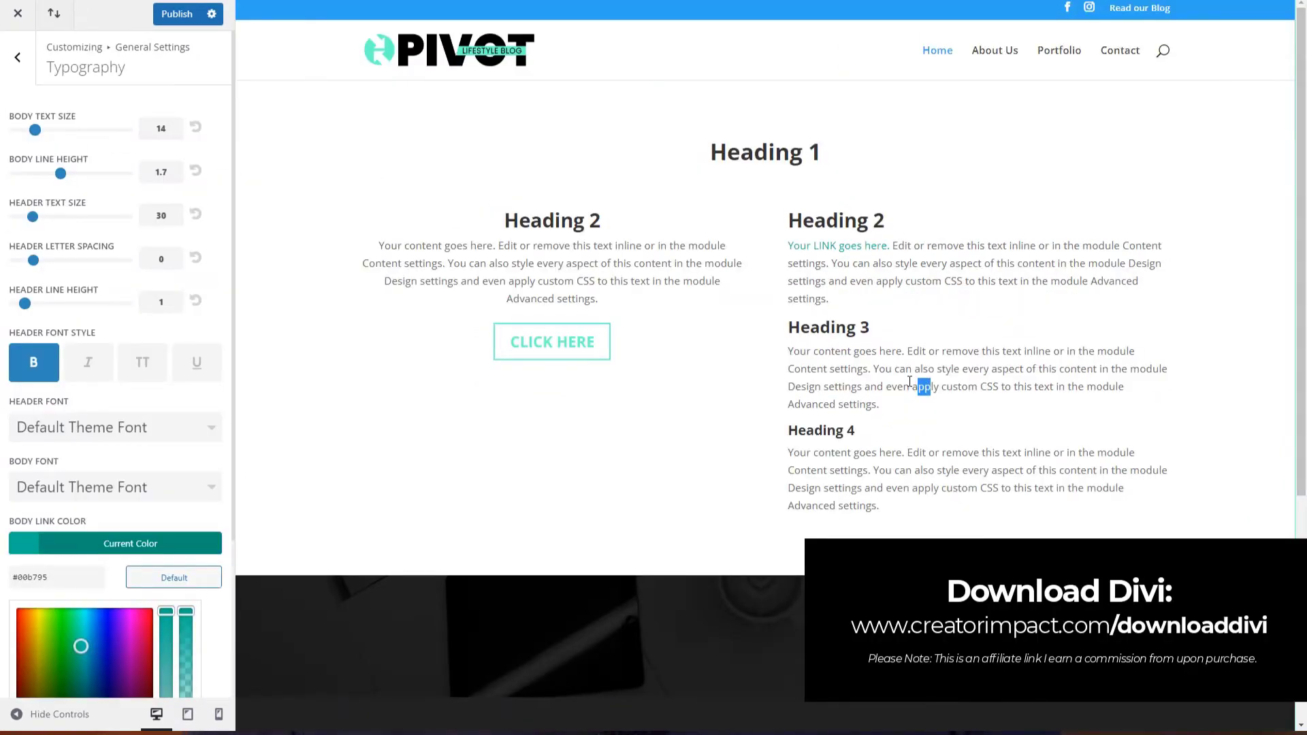
pyautogui.moveTo(910, 382); pyautogui.dragTo(864, 351)
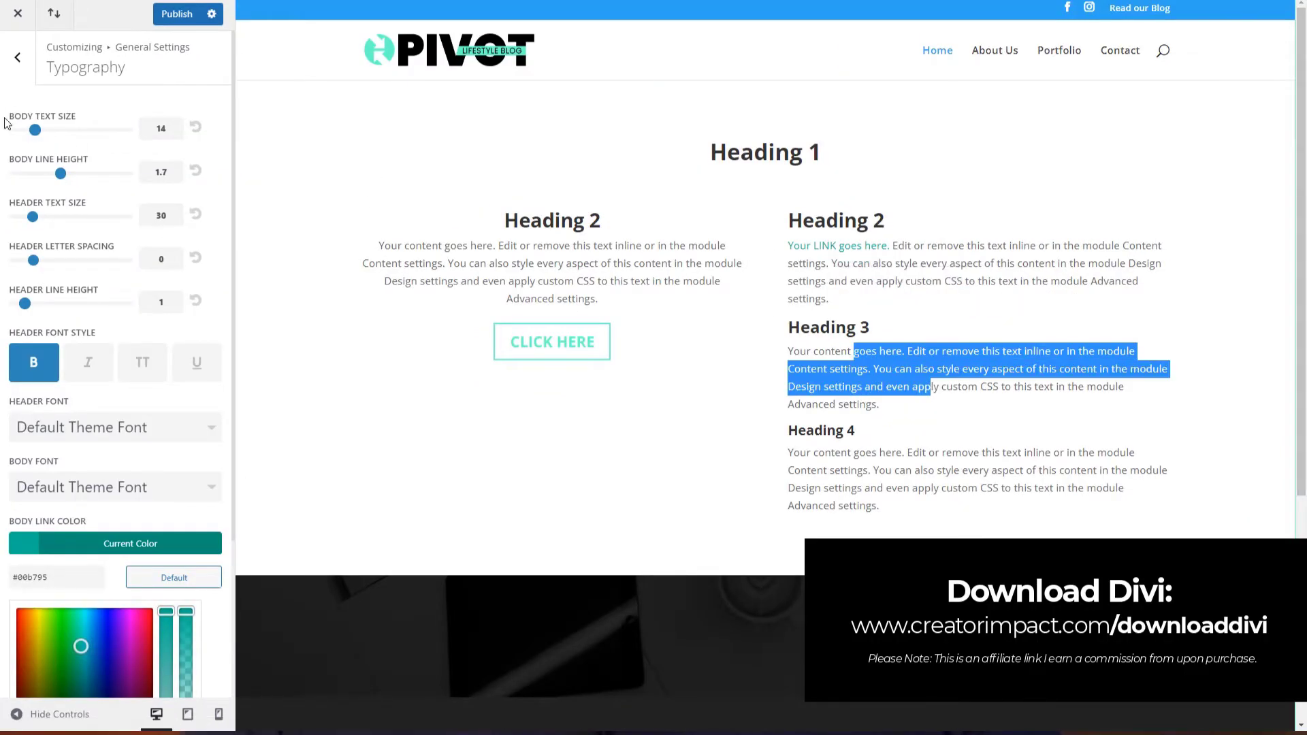
pyautogui.moveTo(34, 130); pyautogui.dragTo(45, 130)
pyautogui.moveTo(60, 174); pyautogui.dragTo(96, 174)
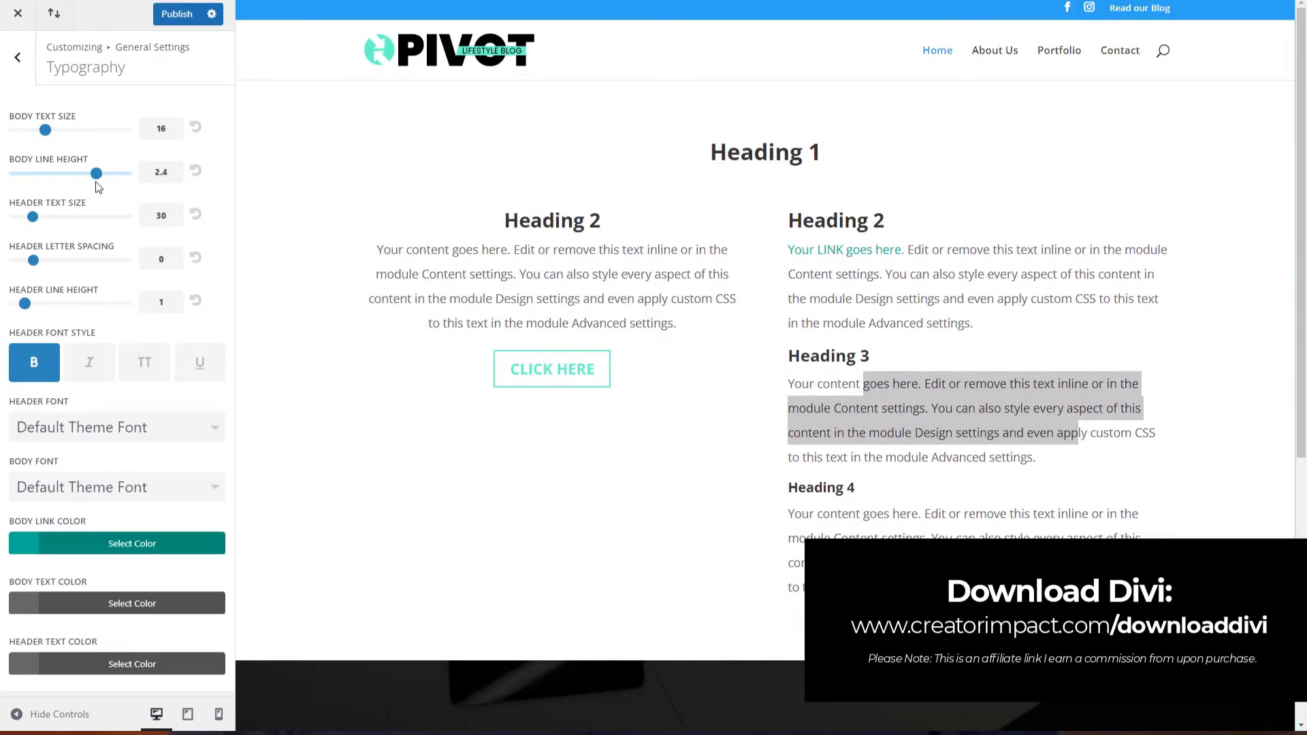
pyautogui.moveTo(32, 217); pyautogui.dragTo(74, 217)
pyautogui.moveTo(33, 260); pyautogui.dragTo(14, 261)
pyautogui.moveTo(24, 303); pyautogui.dragTo(29, 303)
# Choose Poppins as the header font, then open the Body Font list
pyautogui.click(107, 426)
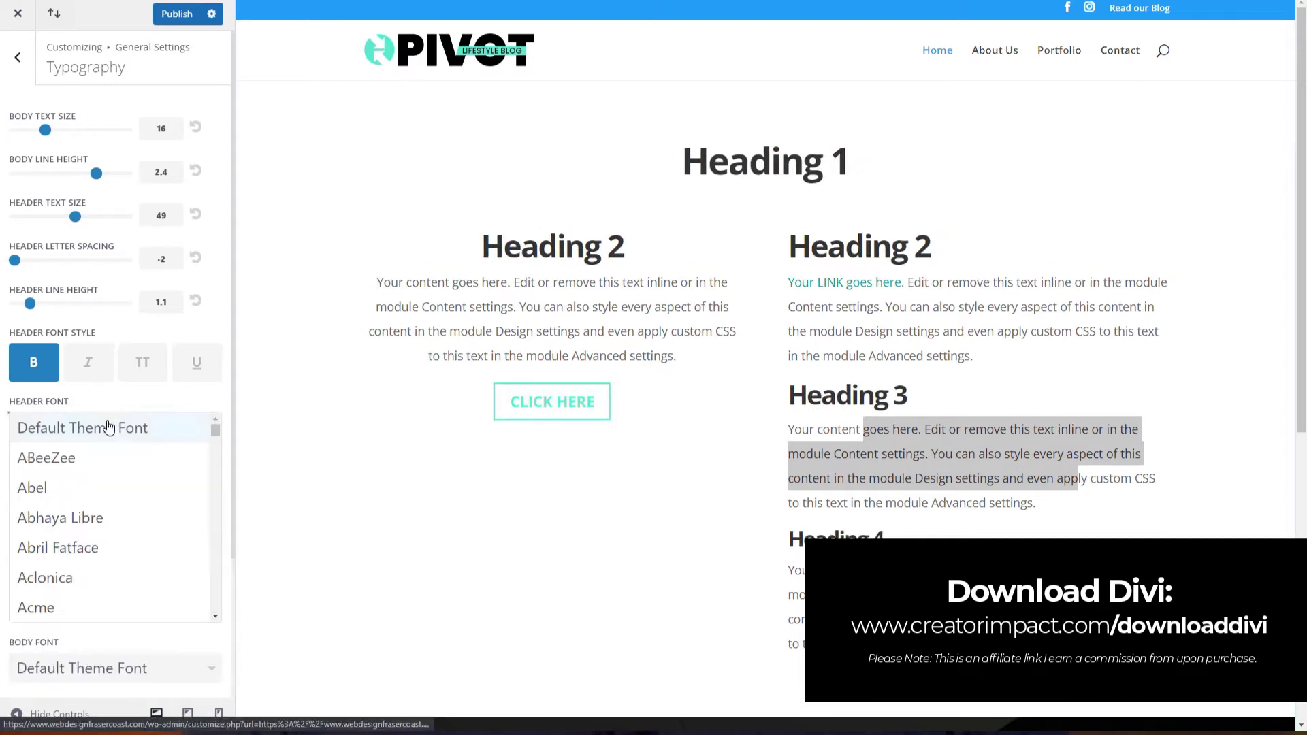
pyautogui.scroll(-20, 122, 518)
pyautogui.click(89, 479)
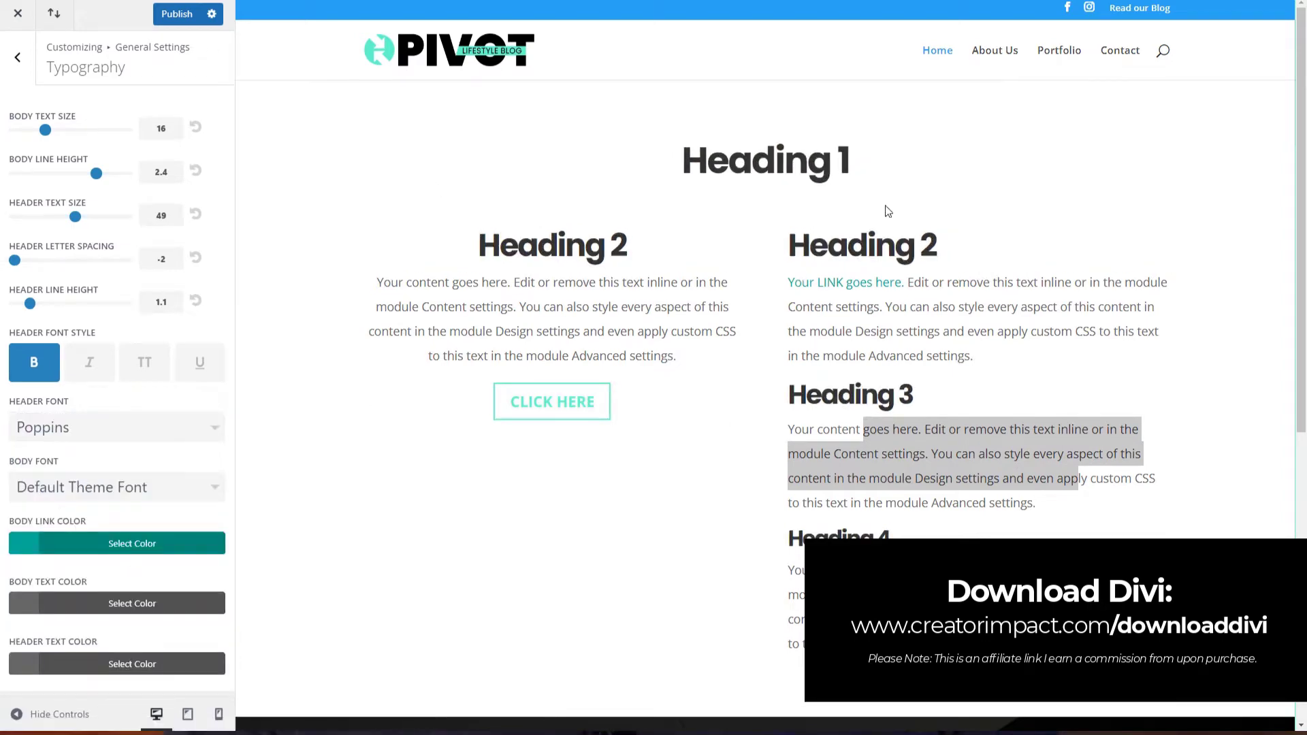
pyautogui.scroll(-2, 884, 111)
pyautogui.click(116, 487)
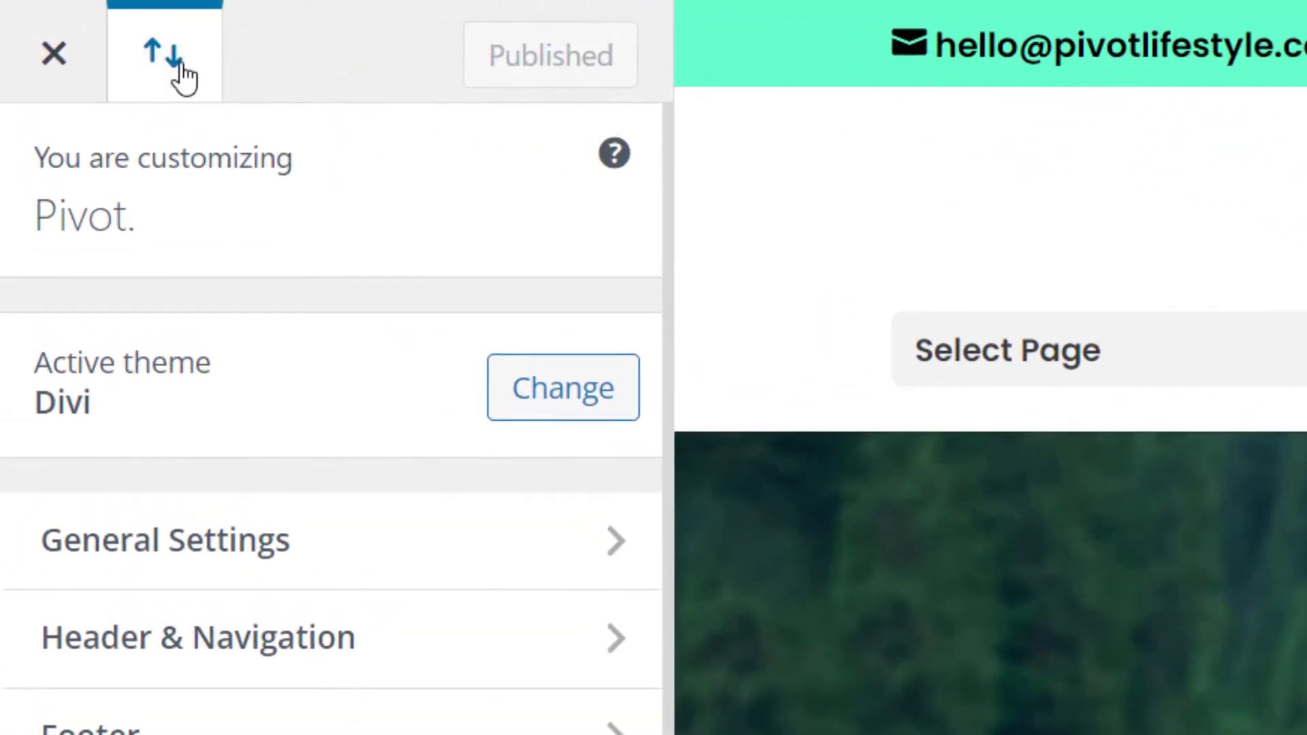
# Switch Customizer Portability to Import and pick a settings file, typing 'Zlm'
pyautogui.click(132, 49)
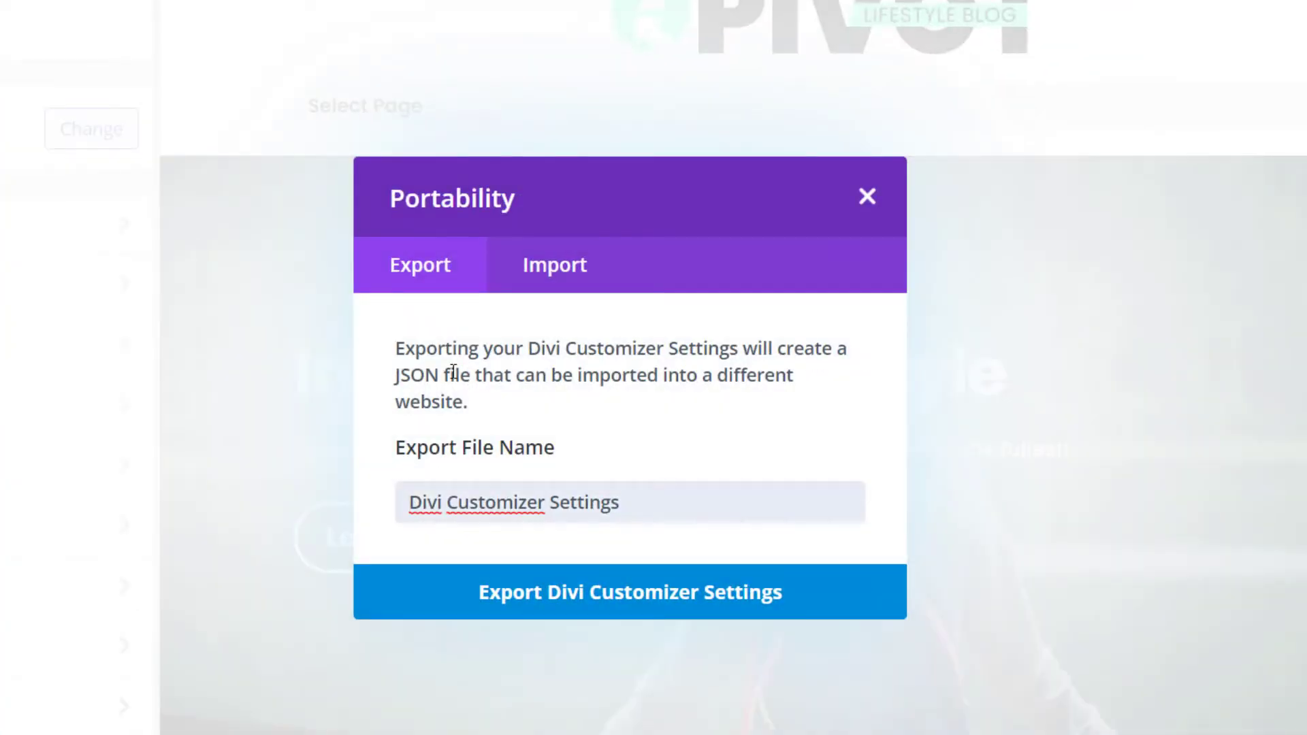
pyautogui.click(535, 291)
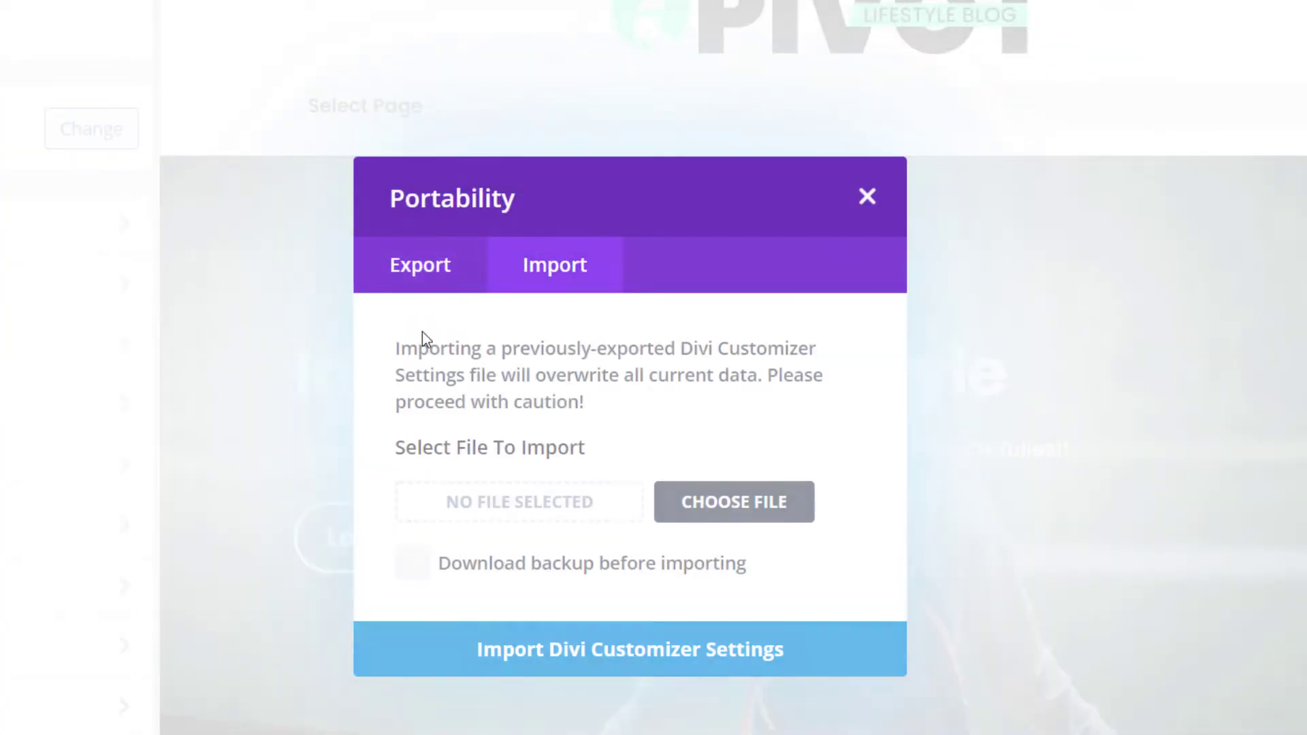
pyautogui.click(708, 512)
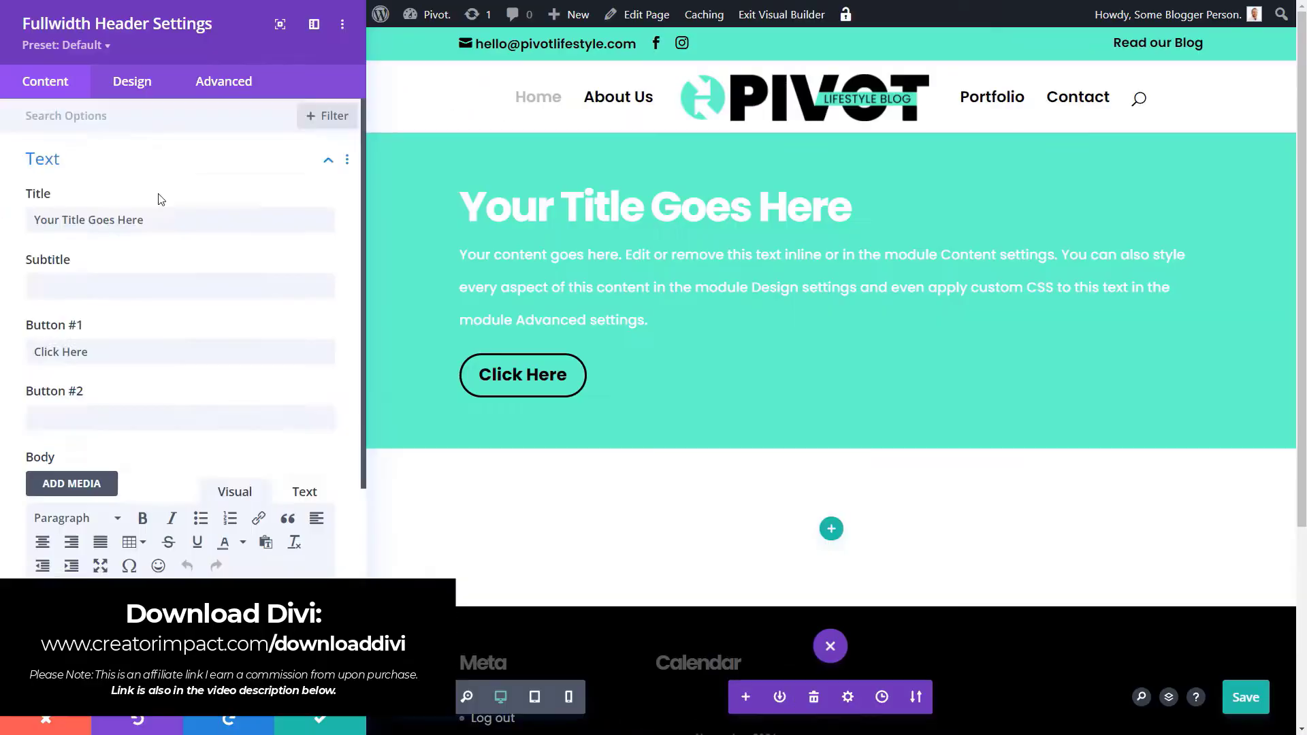
pyautogui.write('Zlm')
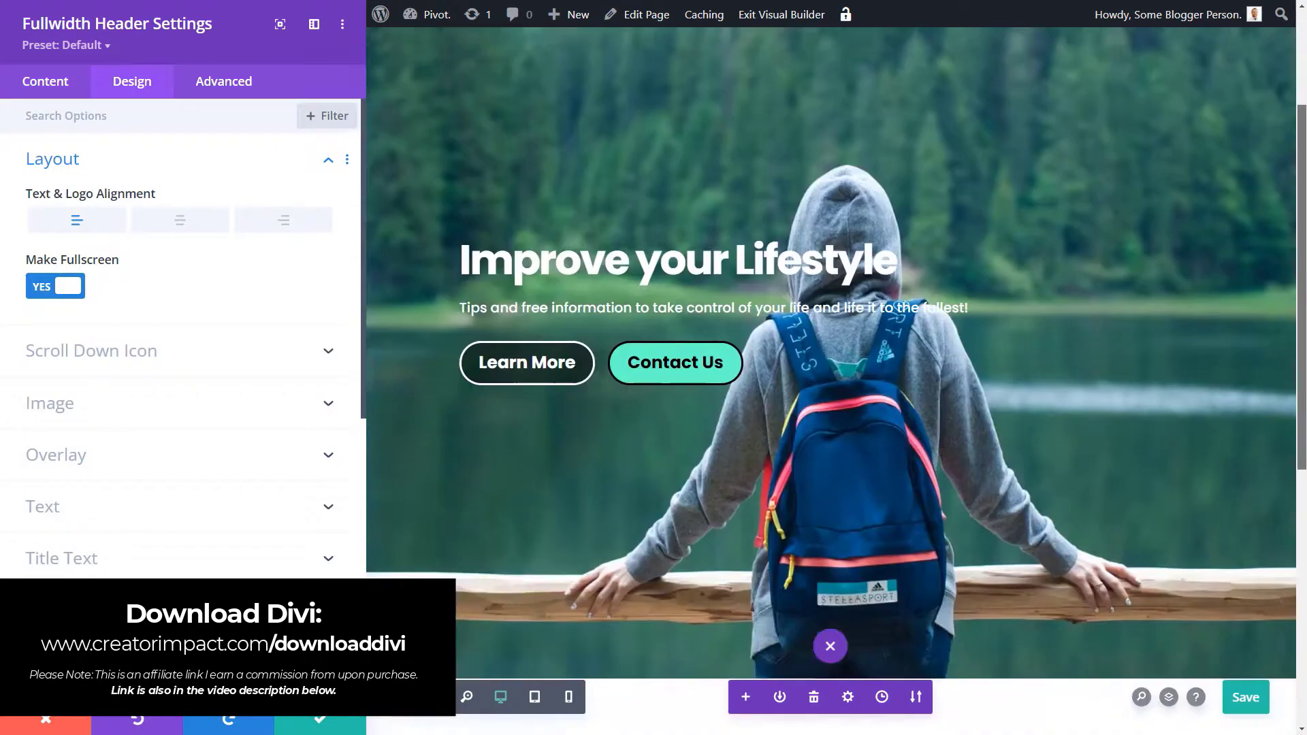
# Set the header's Scroll Down Icon to Yes and add a two-column row
pyautogui.click(61, 191)
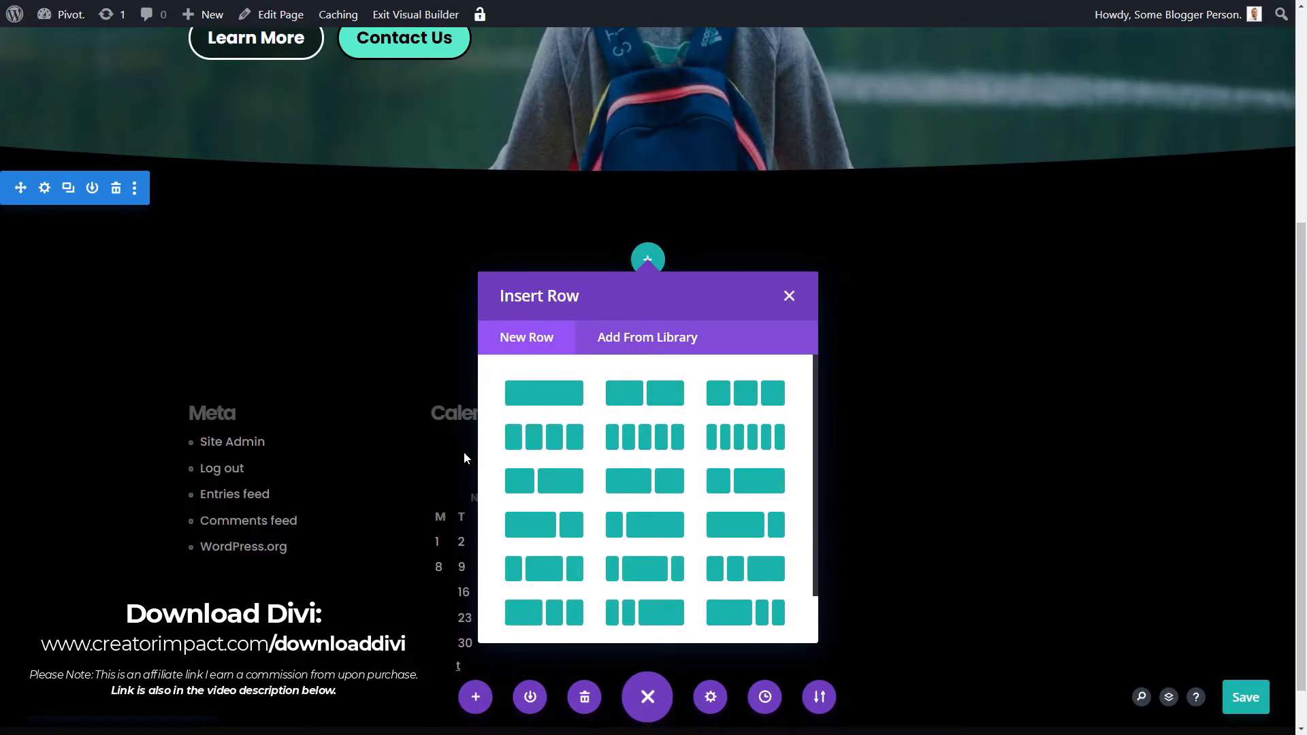
pyautogui.click(645, 392)
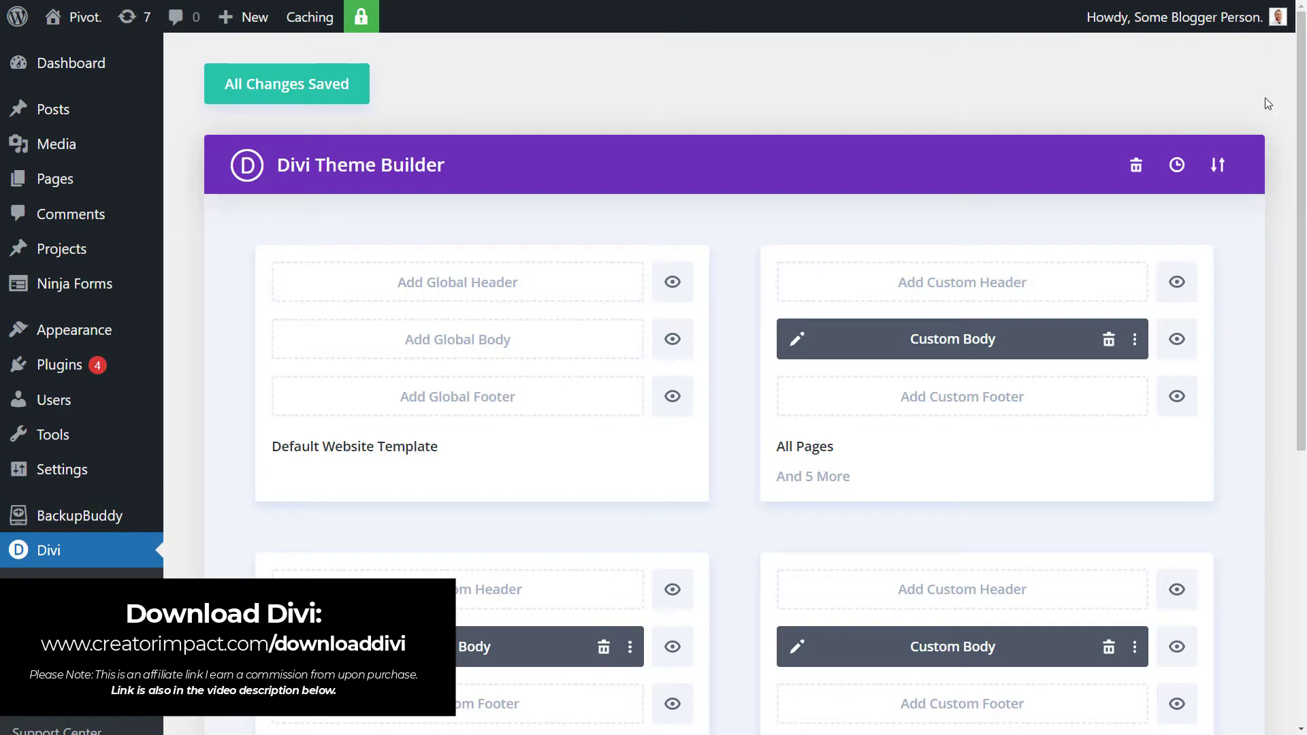
pyautogui.scroll(-2, 1300, 61)
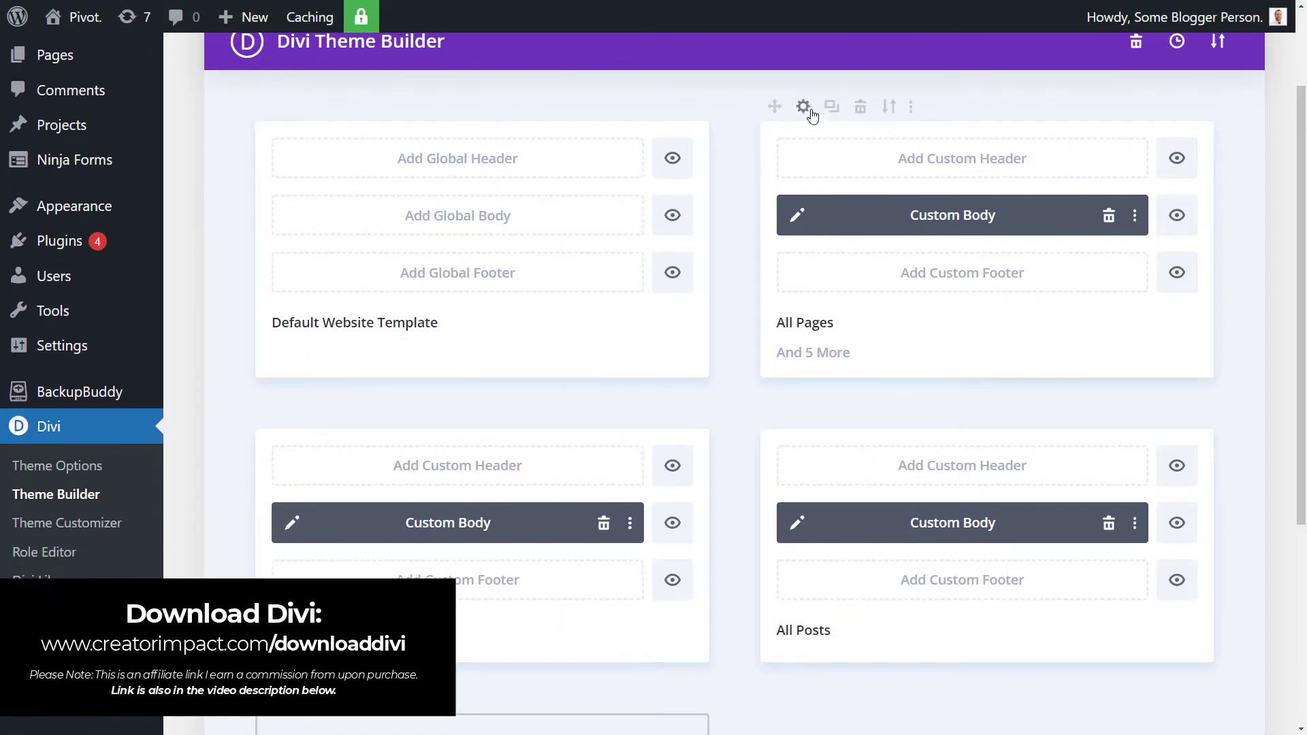
# Review the All Pages template's Use On options for specific pages, categories and projects
pyautogui.click(804, 108)
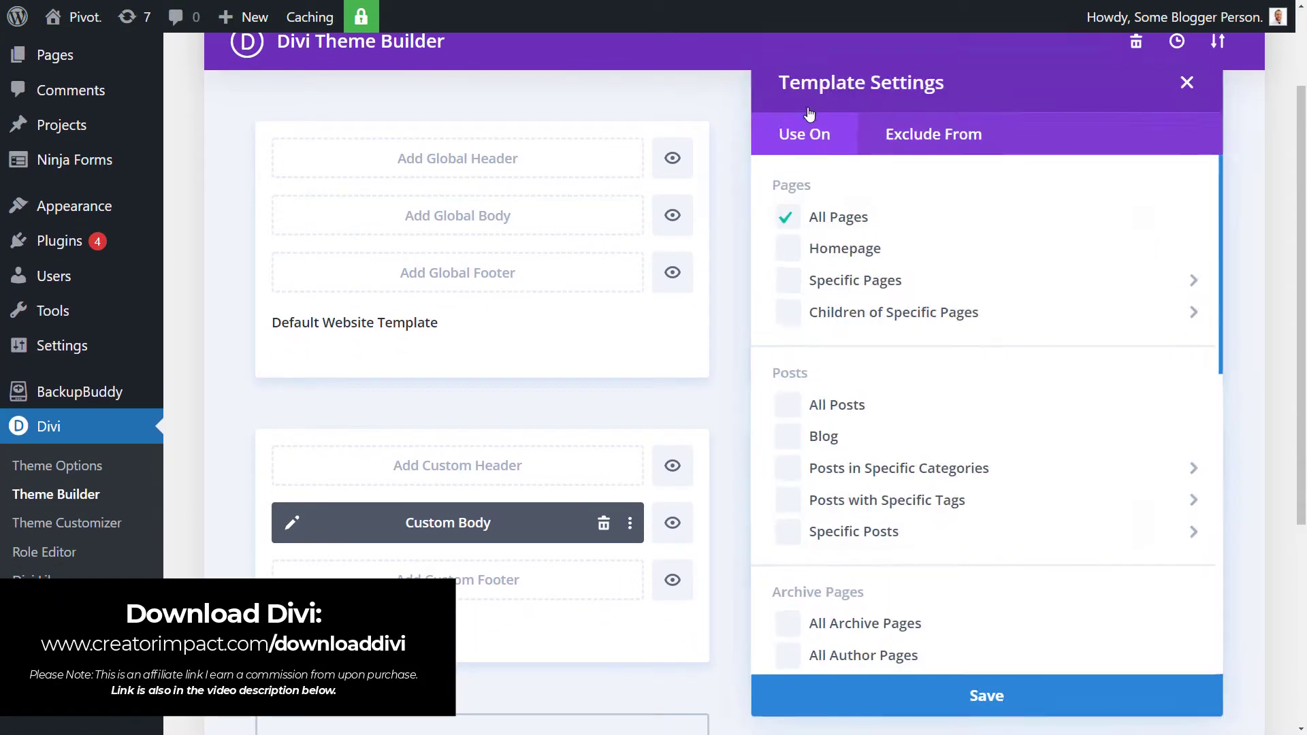
pyautogui.click(801, 293)
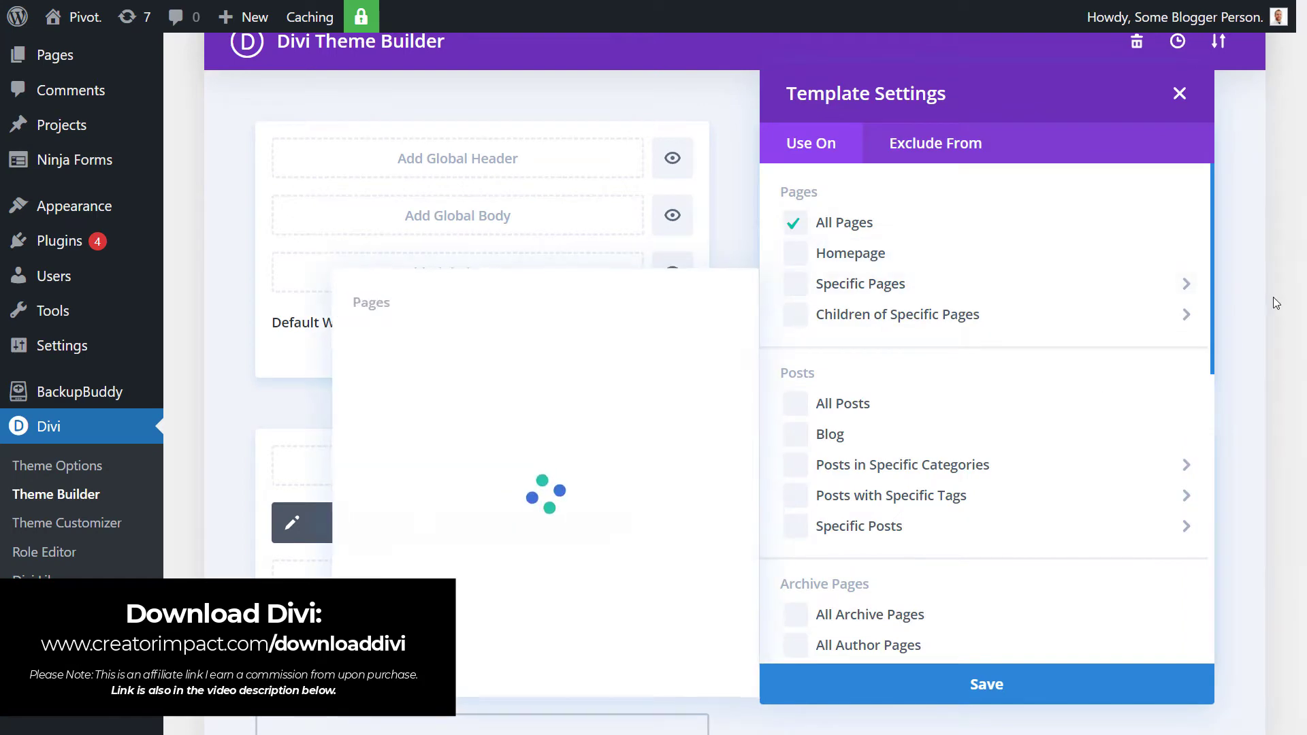
pyautogui.click(1214, 272)
pyautogui.scroll(-3, 1213, 286)
pyautogui.moveTo(1213, 332); pyautogui.dragTo(1206, 440)
pyautogui.click(906, 499)
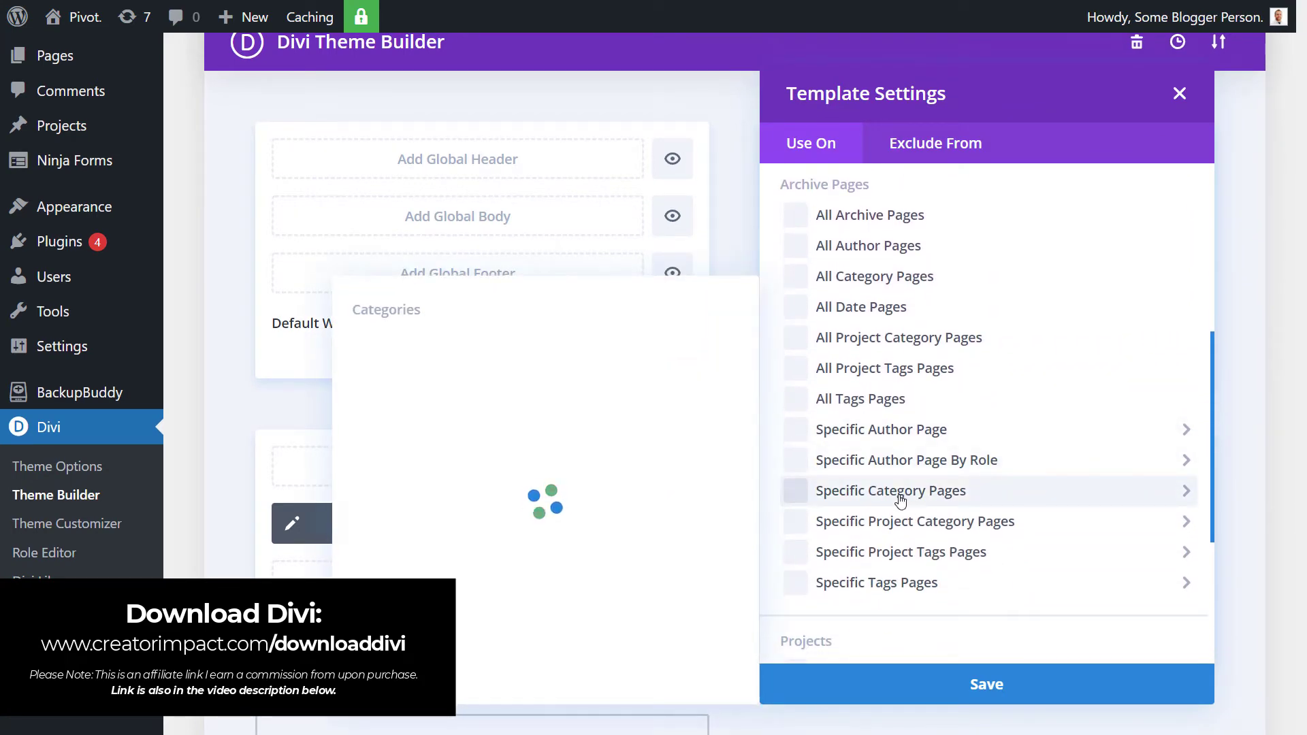
pyautogui.scroll(-4, 863, 470)
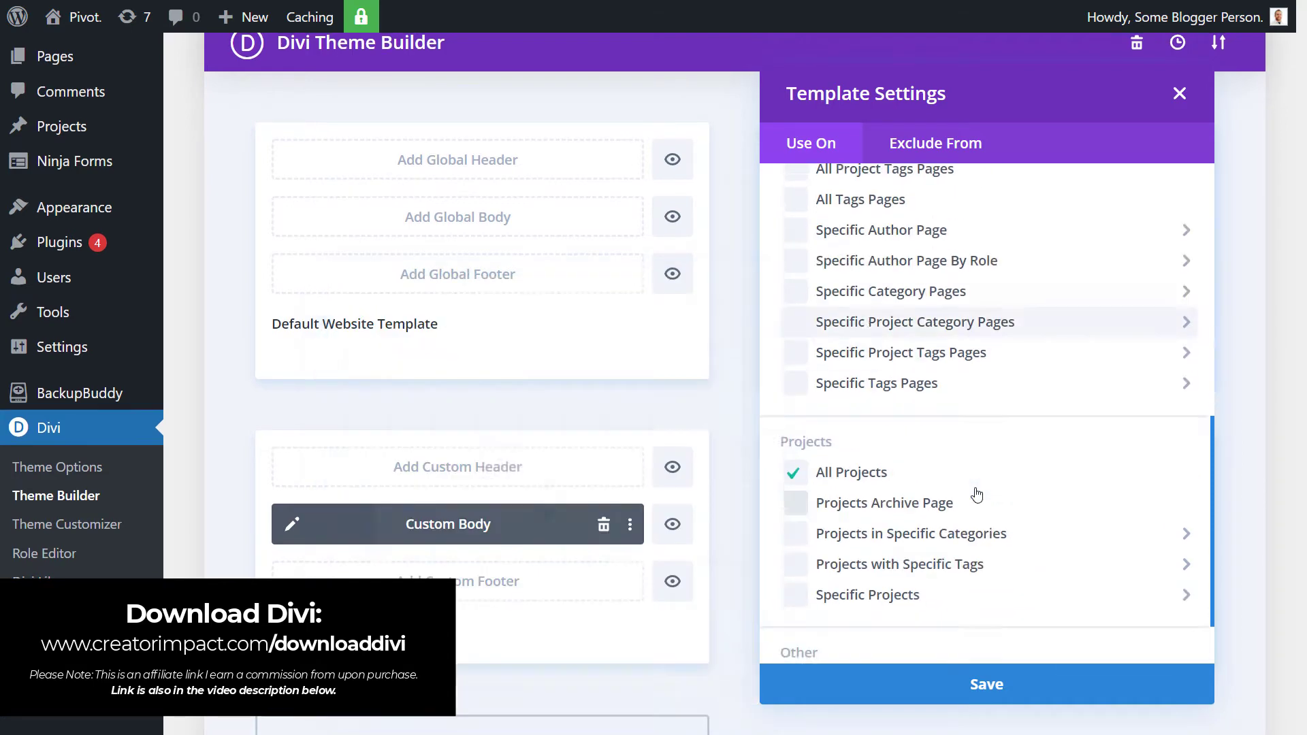
pyautogui.click(978, 493)
pyautogui.scroll(10, 1001, 239)
# Check the Exclude From specific pages and save the template settings
pyautogui.click(938, 147)
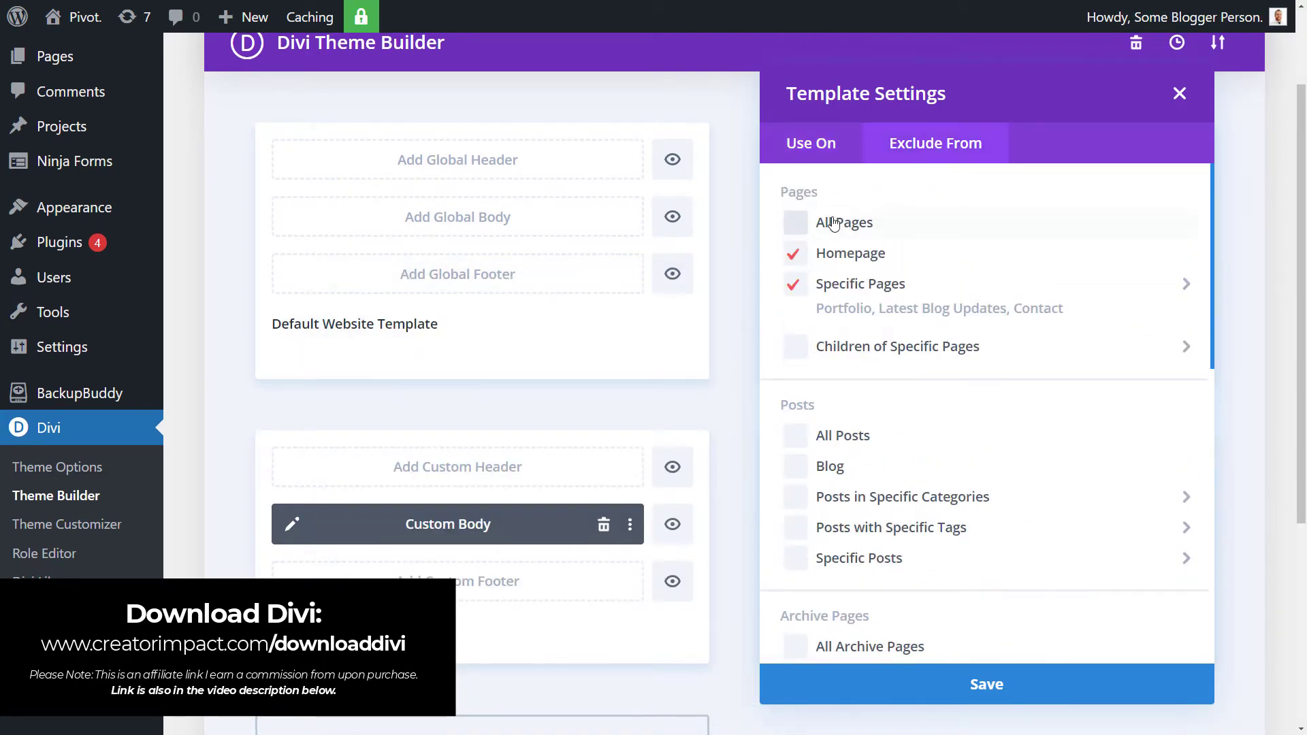
pyautogui.click(813, 289)
pyautogui.click(1017, 692)
pyautogui.scroll(-2, 861, 341)
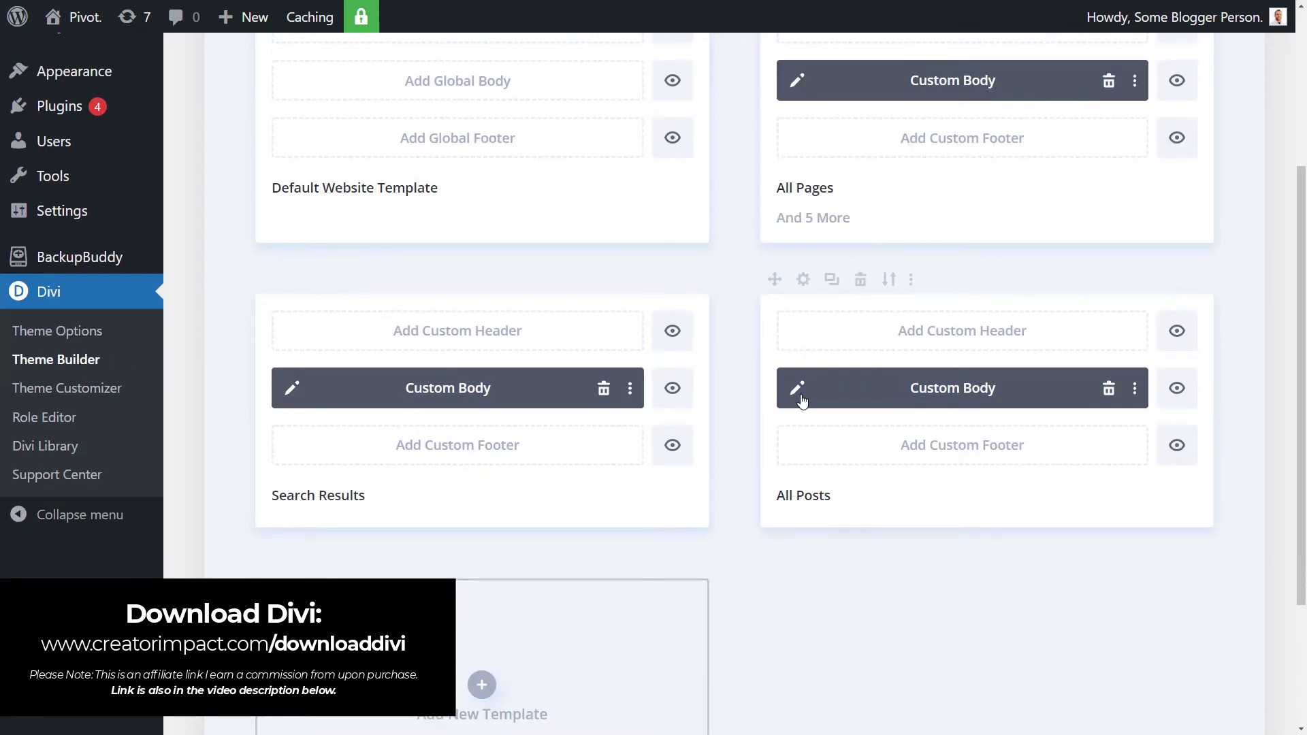
pyautogui.click(798, 389)
# Enlarge the Post Content heading text and make it blue
pyautogui.scroll(-5, 1299, 218)
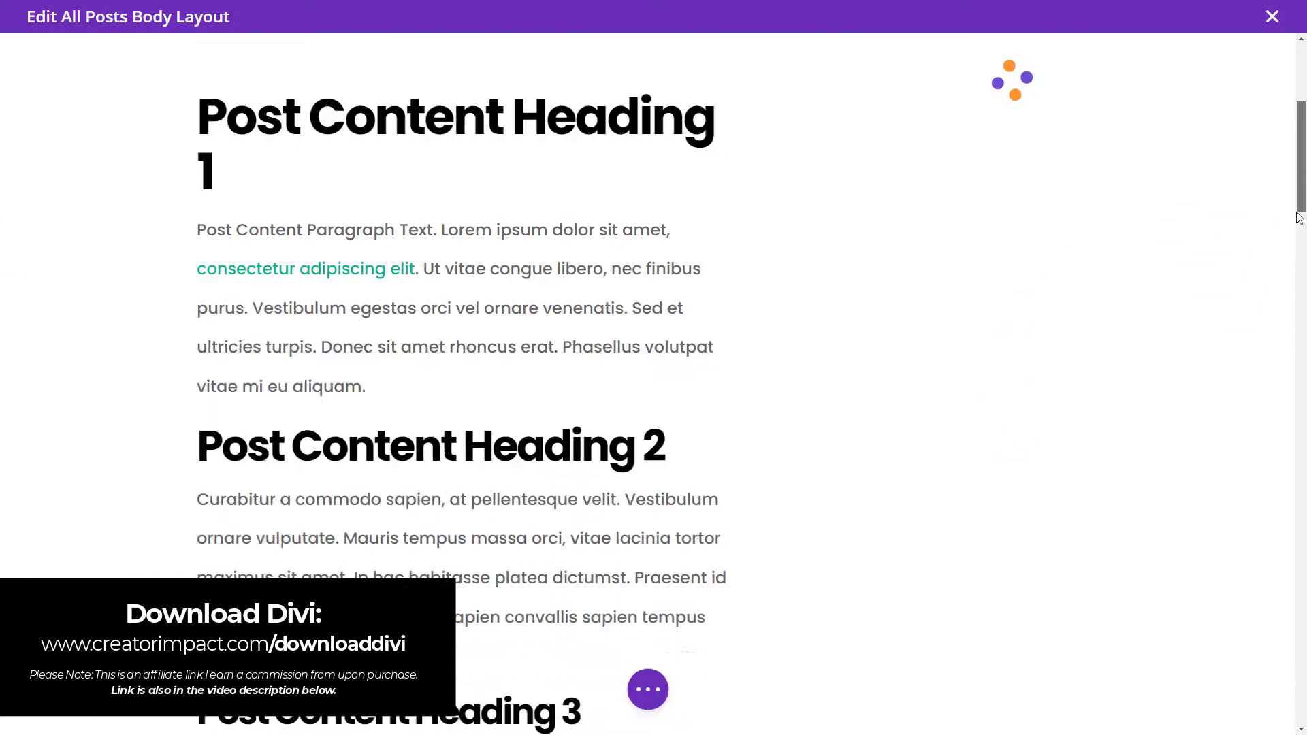
pyautogui.click(607, 225)
pyautogui.click(1031, 131)
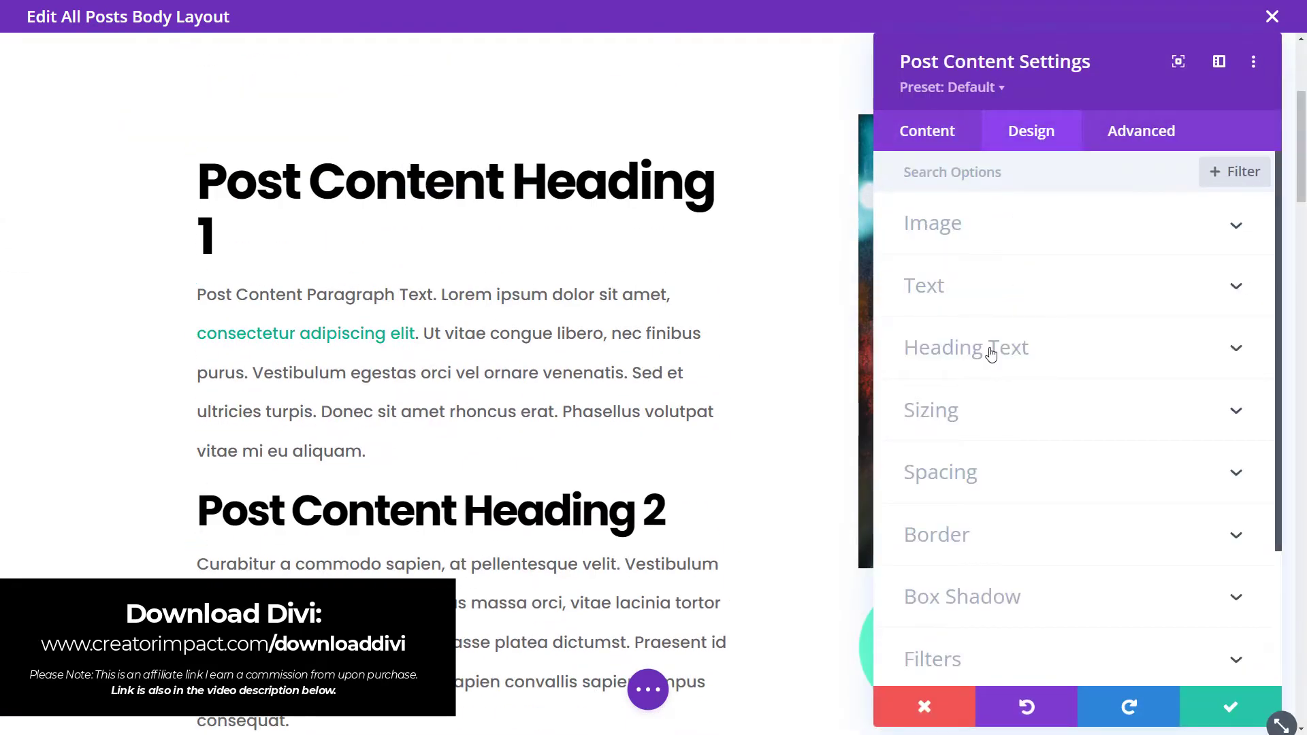
pyautogui.click(991, 350)
pyautogui.scroll(-3, 992, 592)
pyautogui.moveTo(1008, 557)
pyautogui.mouseDown()
pyautogui.moveTo(992, 557)
pyautogui.moveTo(1024, 557)
pyautogui.mouseUp()
pyautogui.click(1167, 440)
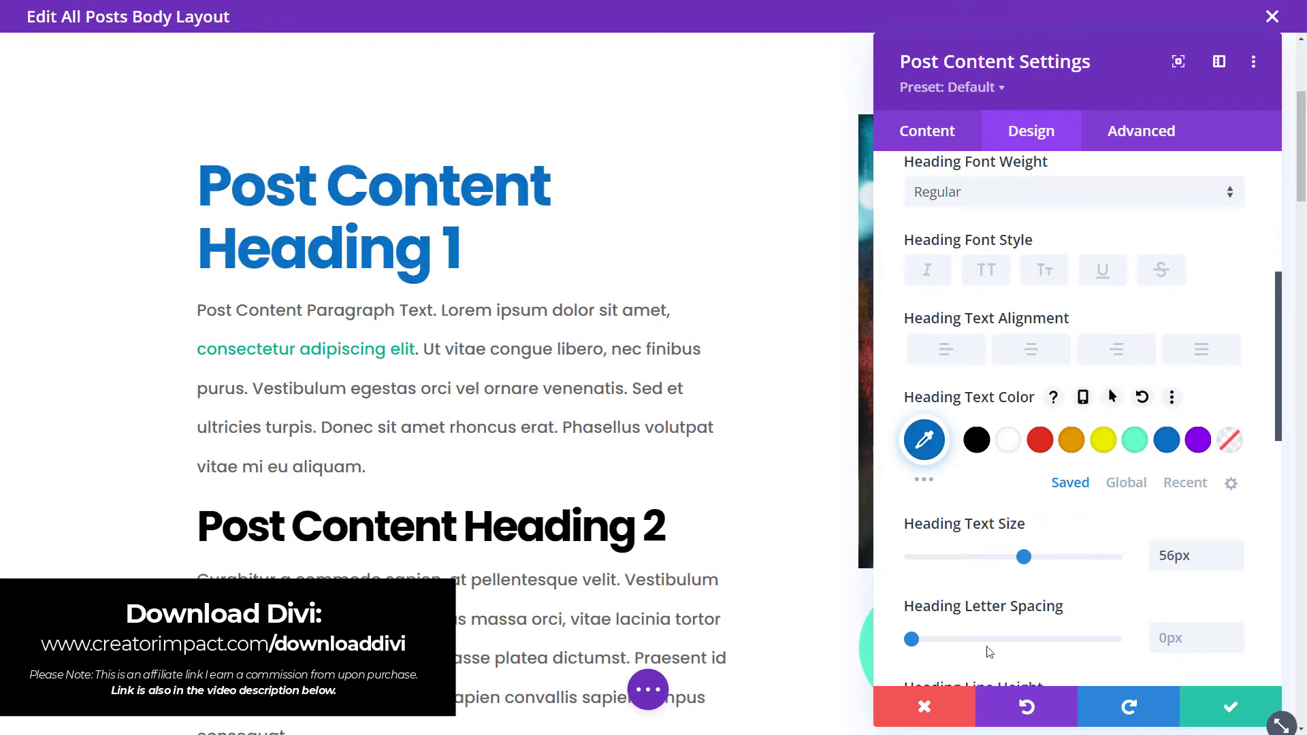
# Make the post headings ultra bold in the Acme font
pyautogui.click(989, 203)
pyautogui.click(993, 344)
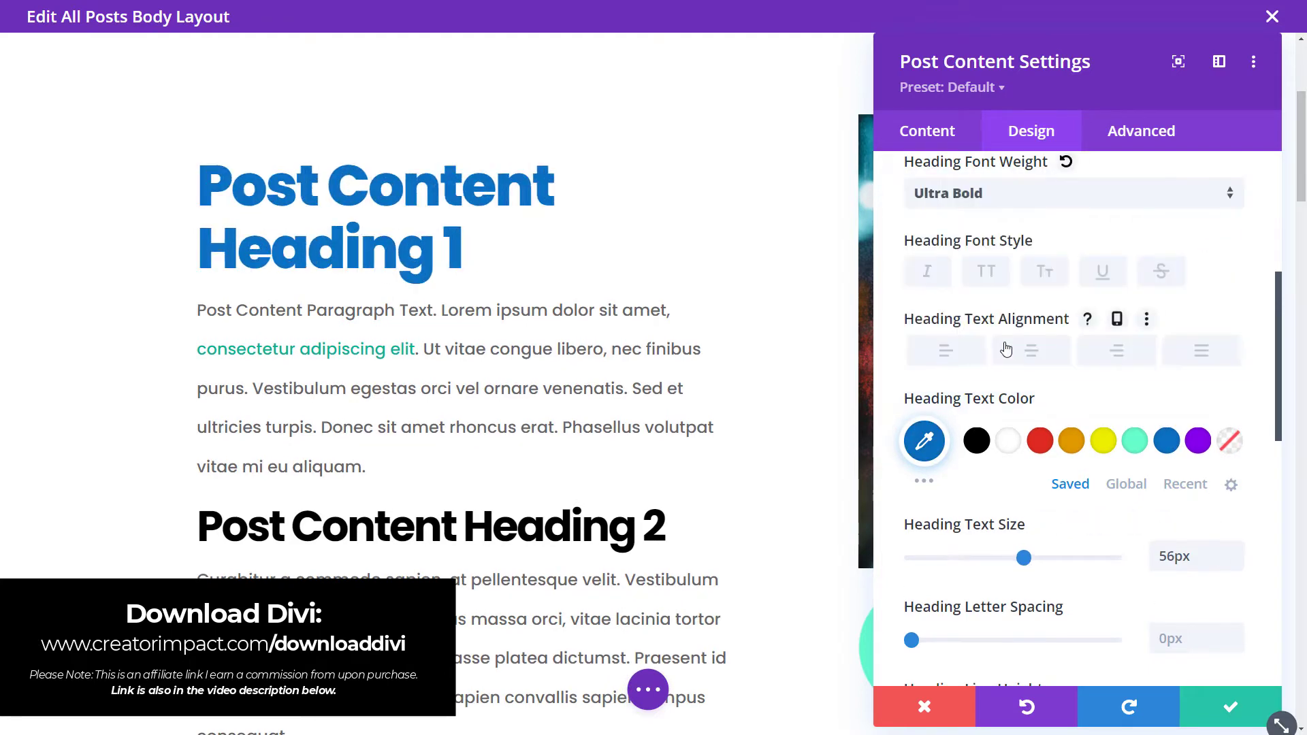
pyautogui.scroll(3, 1000, 252)
pyautogui.click(1001, 253)
pyautogui.click(953, 409)
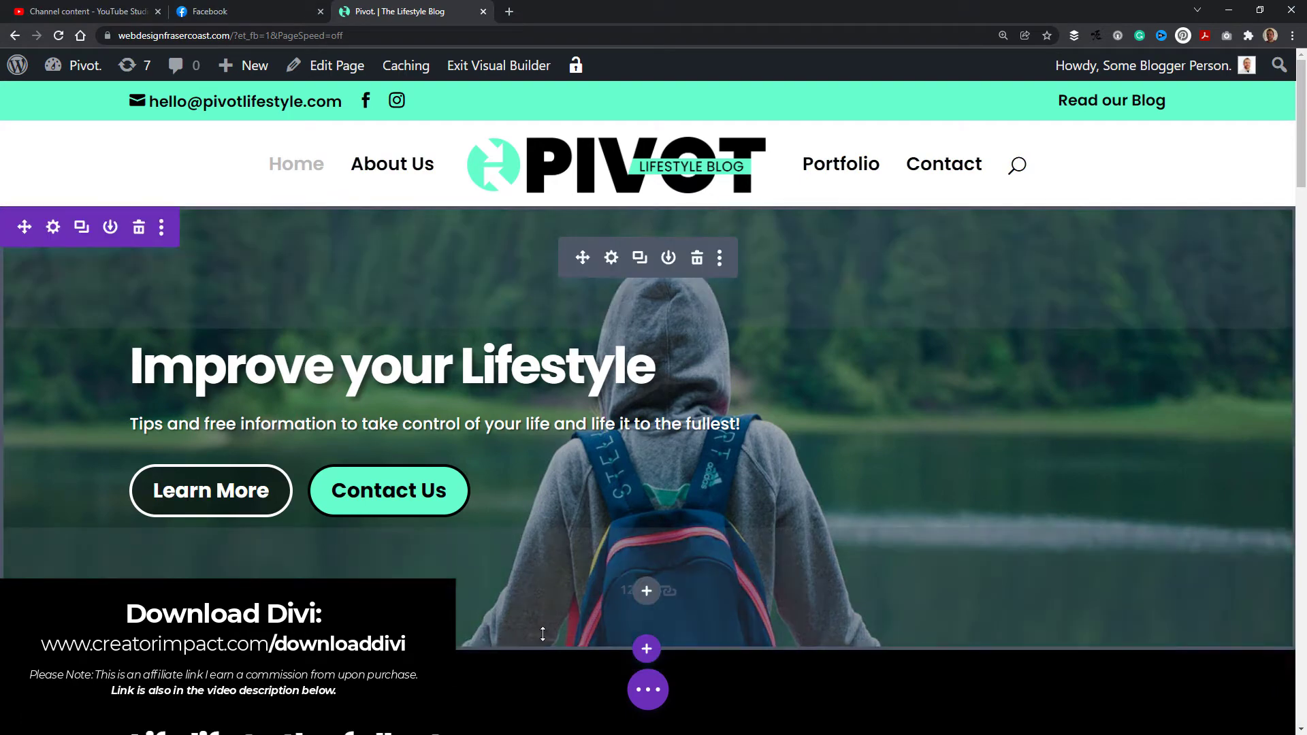
# Add right padding so the mission heading wraps to two lines, and inspect the page layers
pyautogui.scroll(-5, 548, 578)
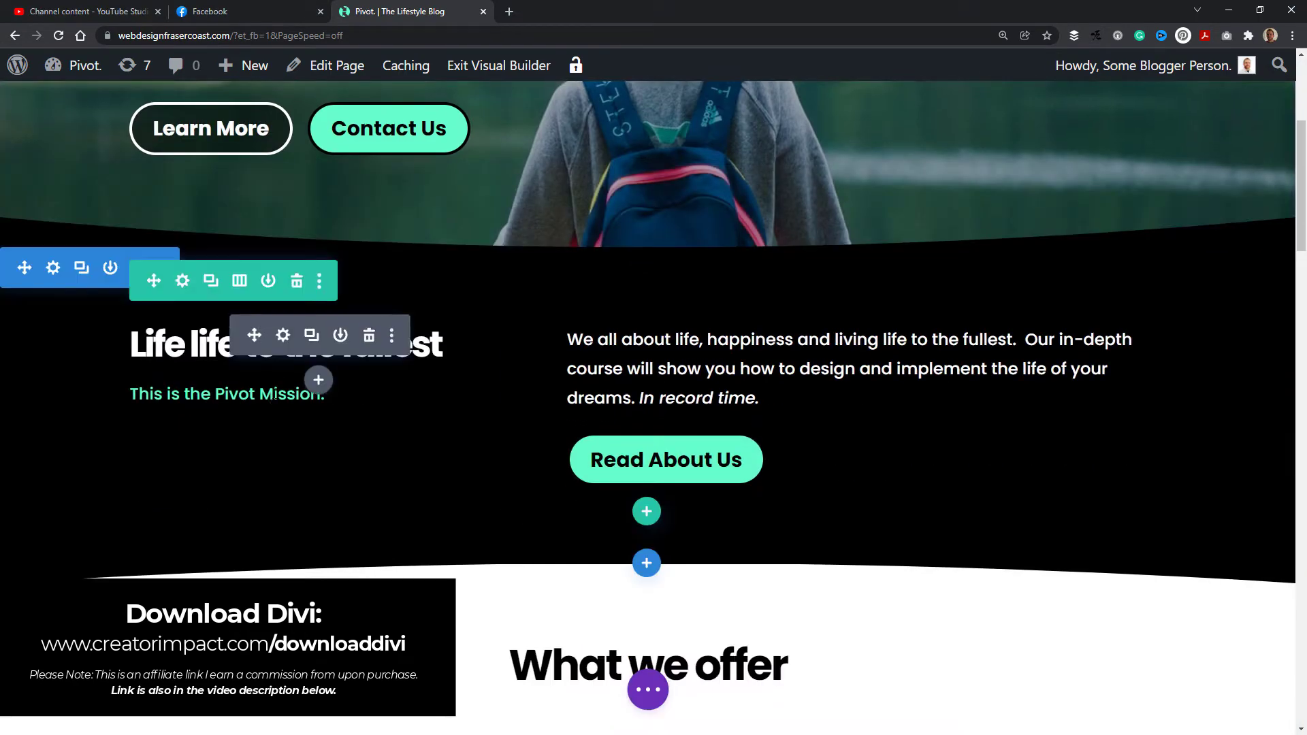
pyautogui.moveTo(510, 383); pyautogui.dragTo(392, 392)
pyautogui.scroll(-2, 373, 569)
pyautogui.click(647, 690)
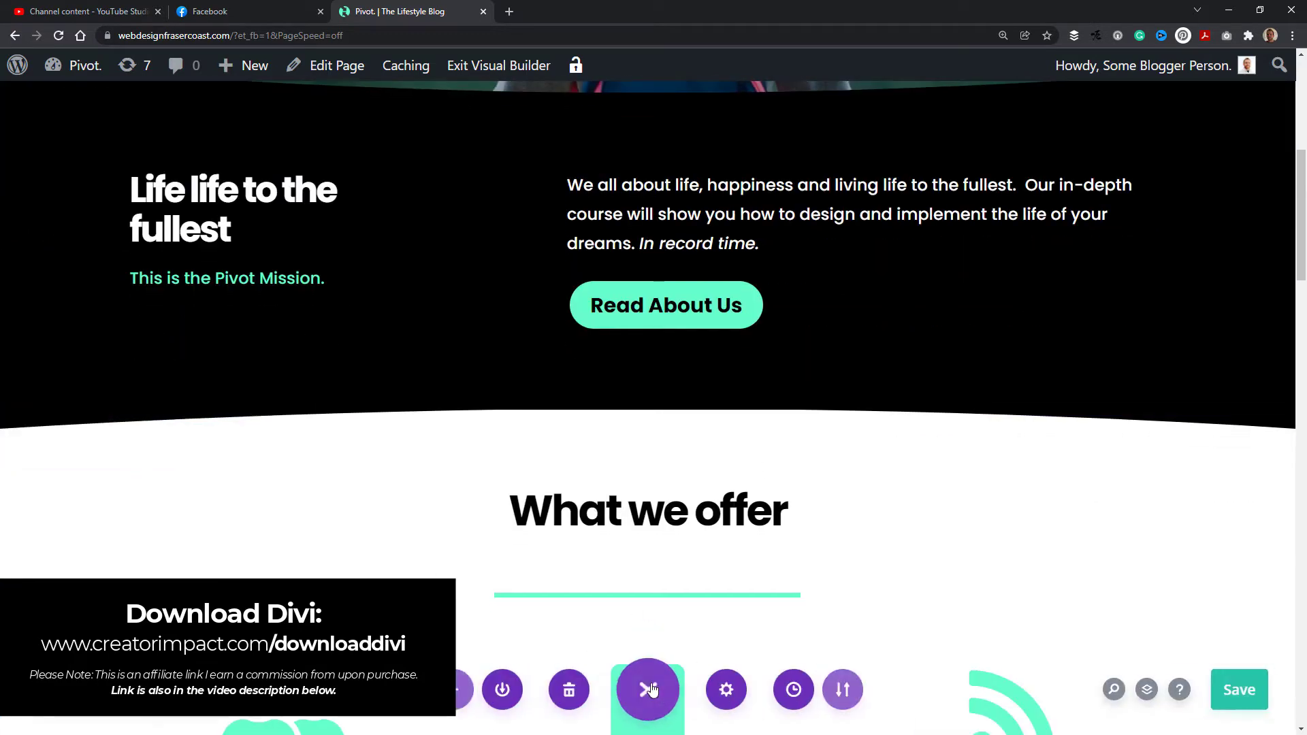
pyautogui.click(1147, 690)
pyautogui.click(888, 318)
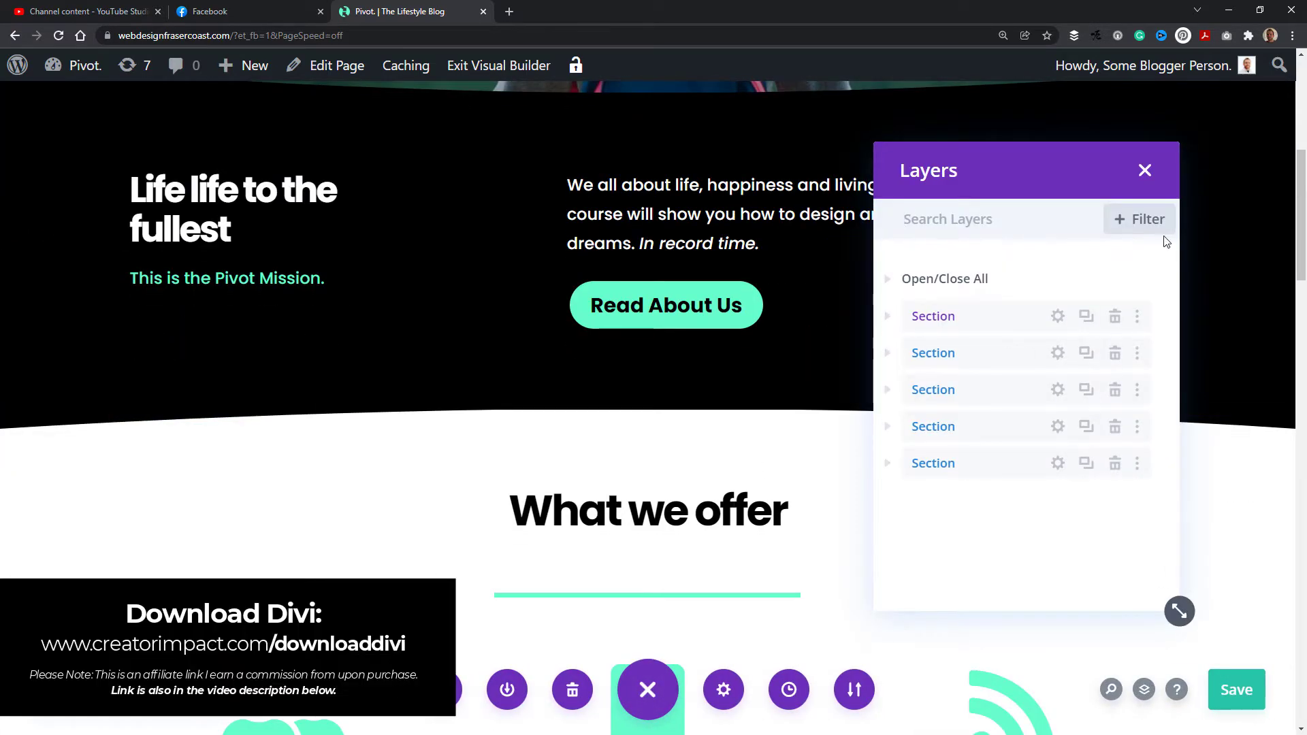
pyautogui.click(1146, 170)
# In wireframe view, change the text module to 'What we offer now!' and keep it
pyautogui.hotkey('ctrl', 'shift', 'w')
pyautogui.scroll(-2, 1302, 213)
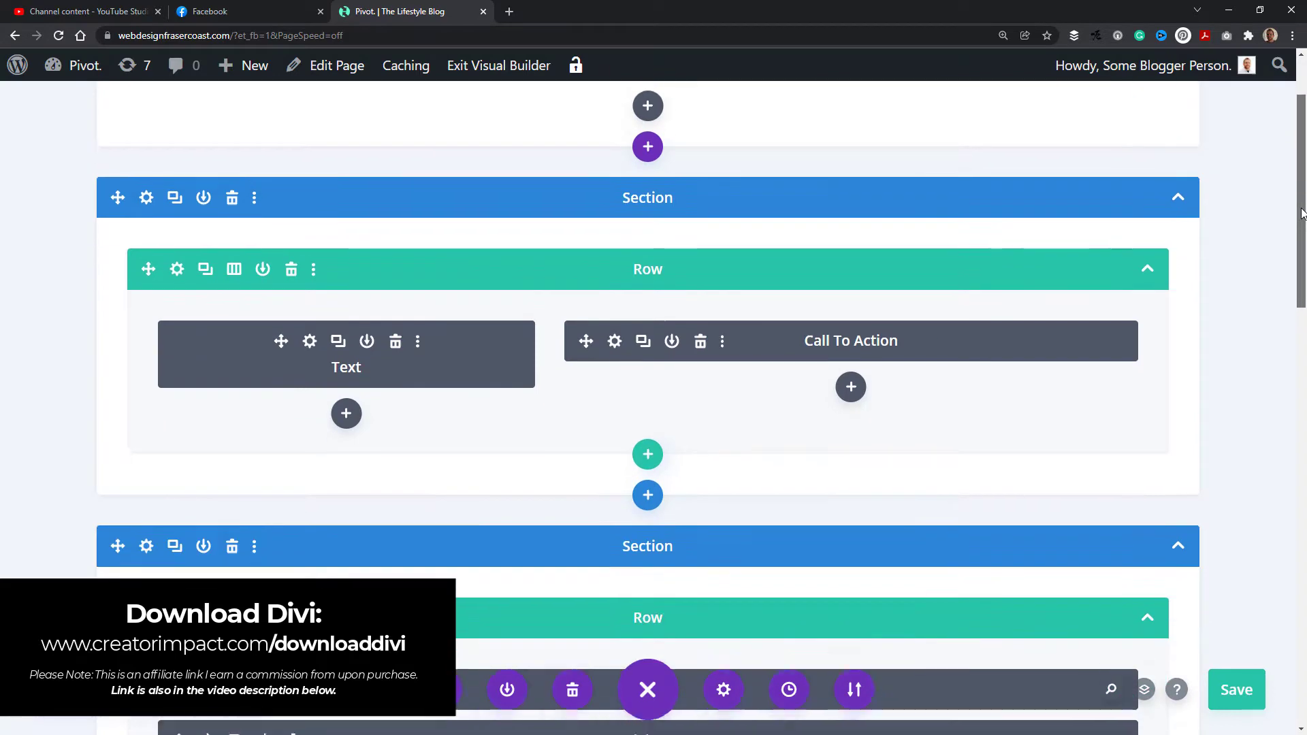
pyautogui.scroll(-3, 1302, 213)
pyautogui.click(208, 527)
pyautogui.scroll(-2, 920, 370)
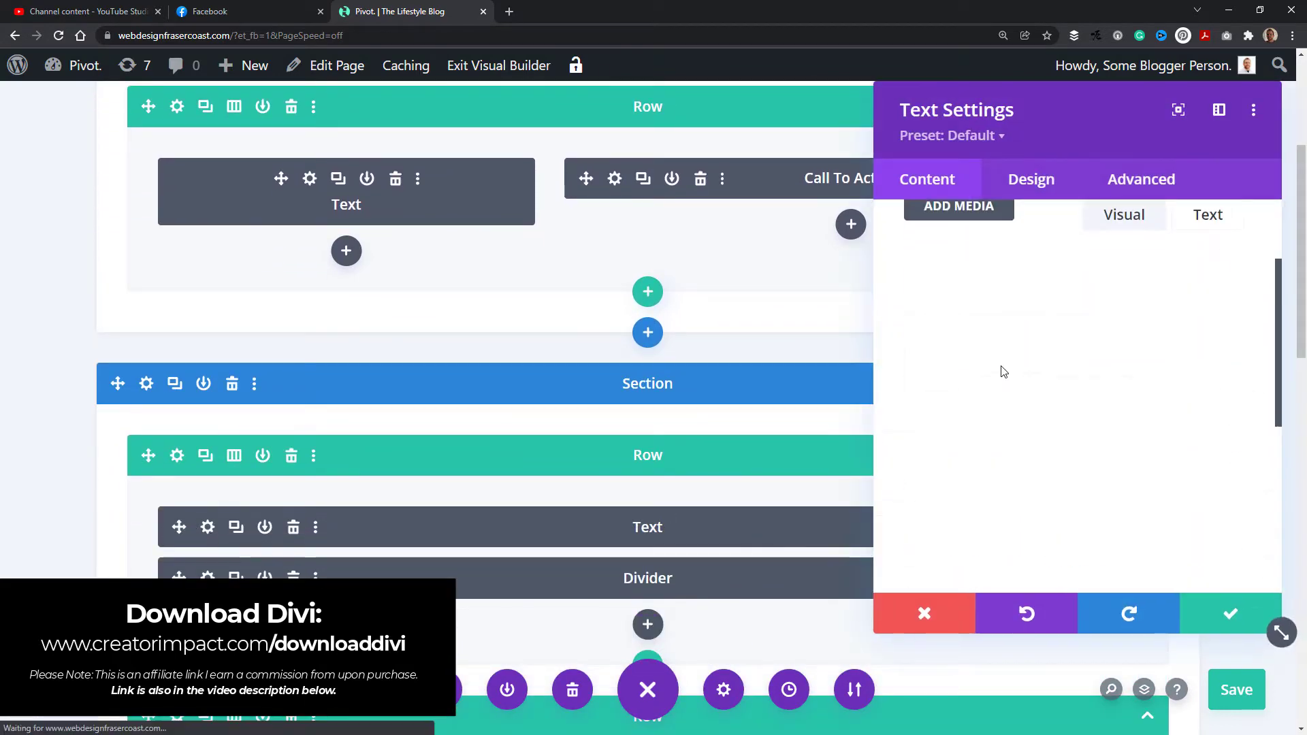
pyautogui.click(1231, 613)
pyautogui.hotkey('ctrl', 'shift', 'w')
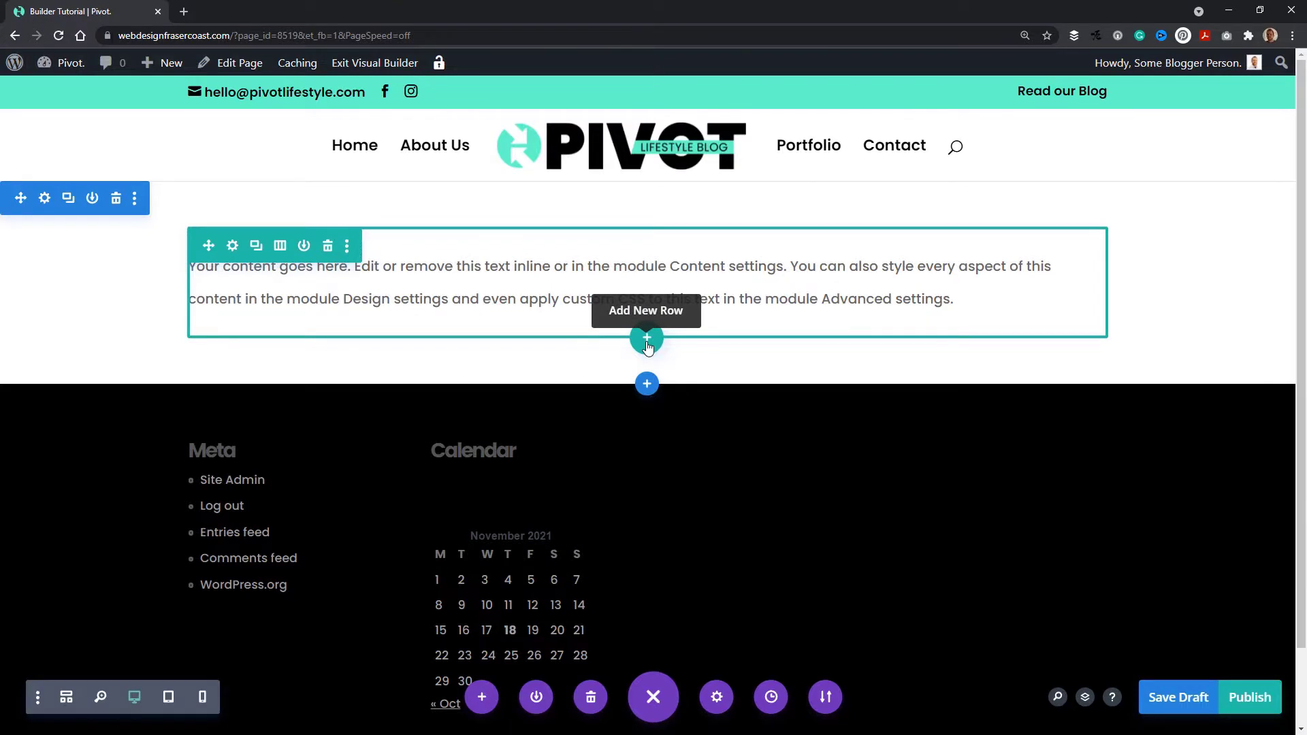
# Add a three-column row below the placeholder text
pyautogui.click(647, 339)
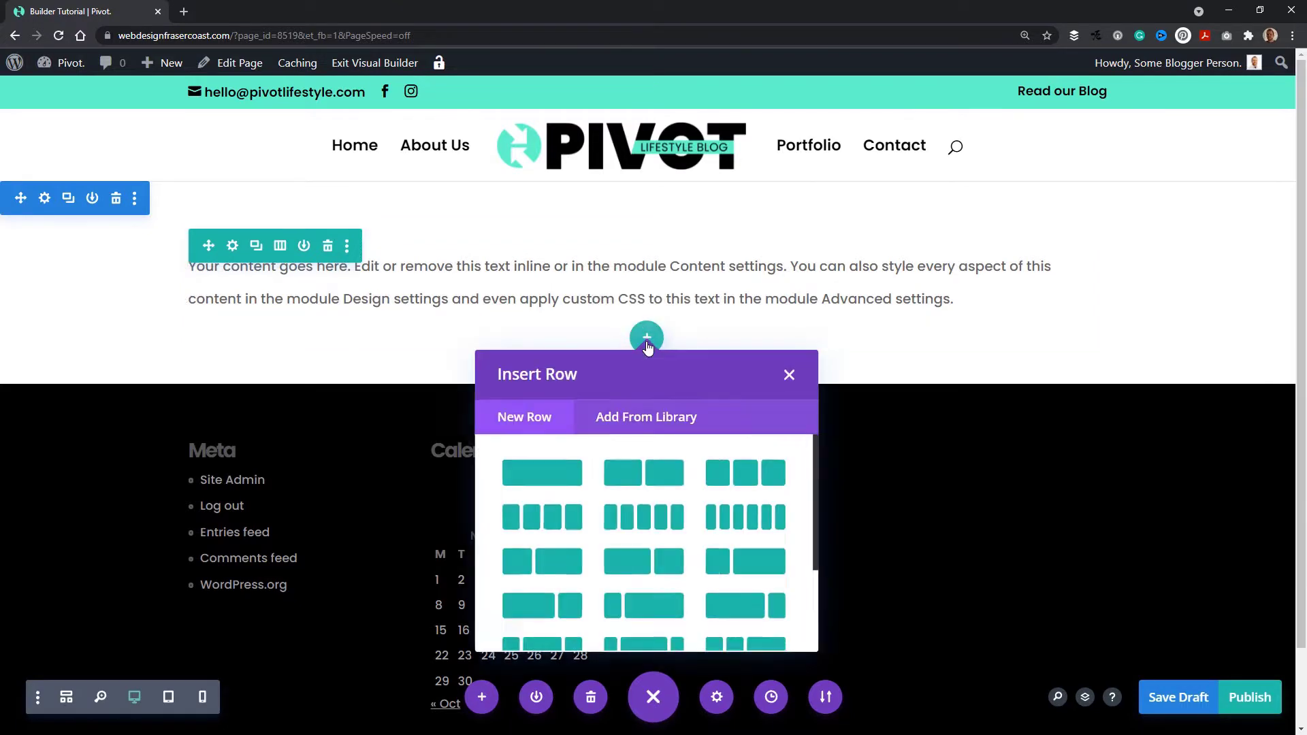
pyautogui.click(751, 483)
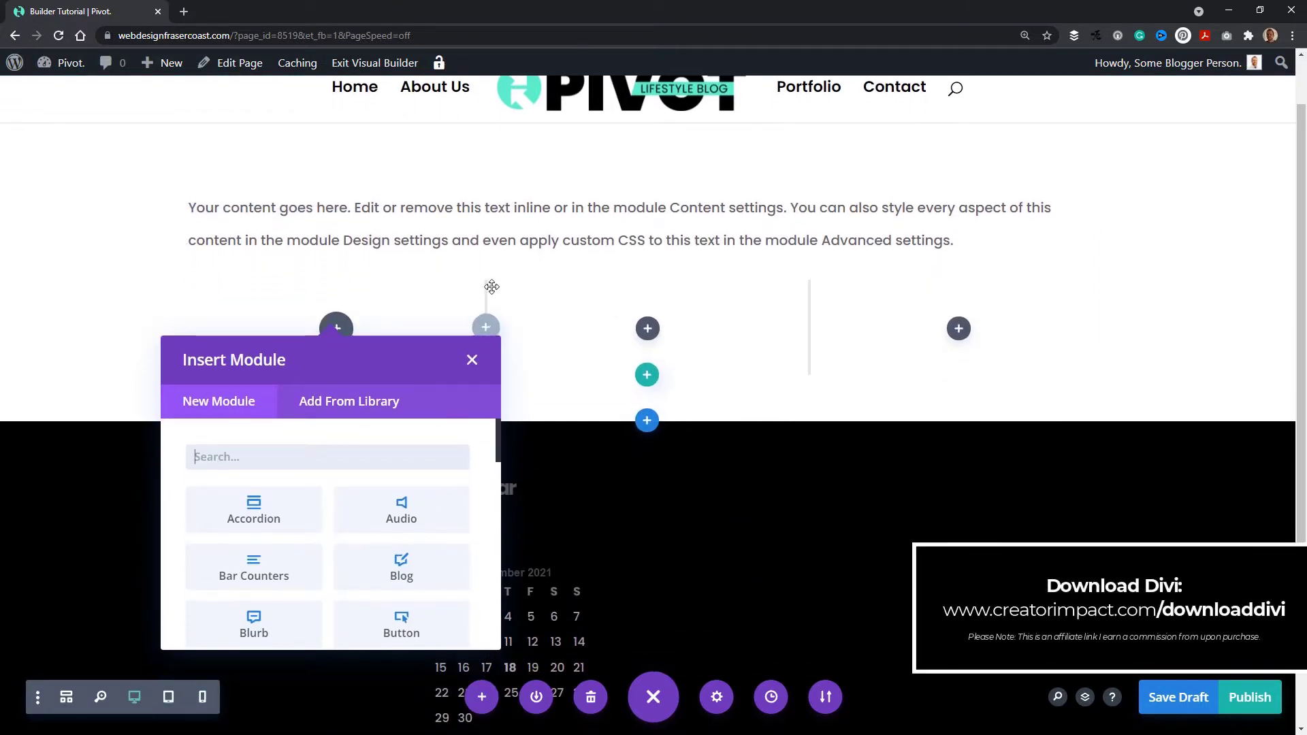
pyautogui.click(473, 360)
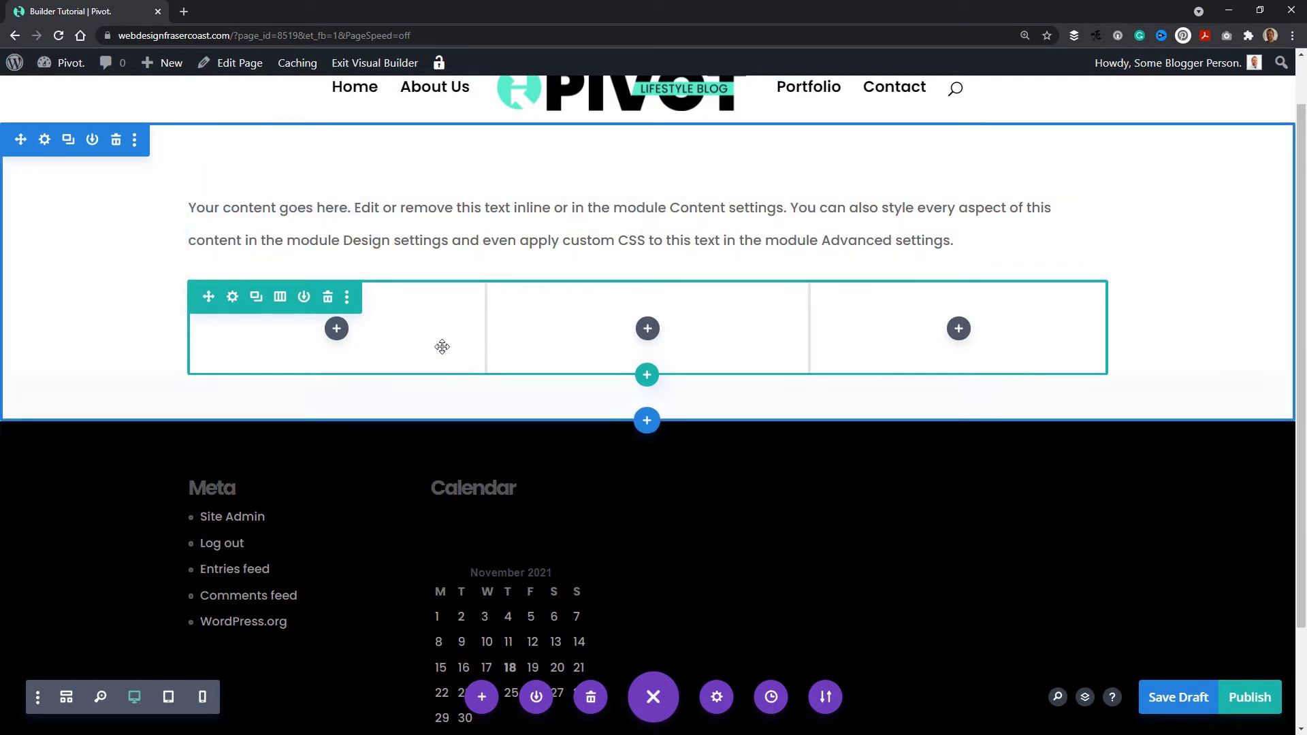
# Add a regular section with a row and open the module list for its first column
pyautogui.click(648, 420)
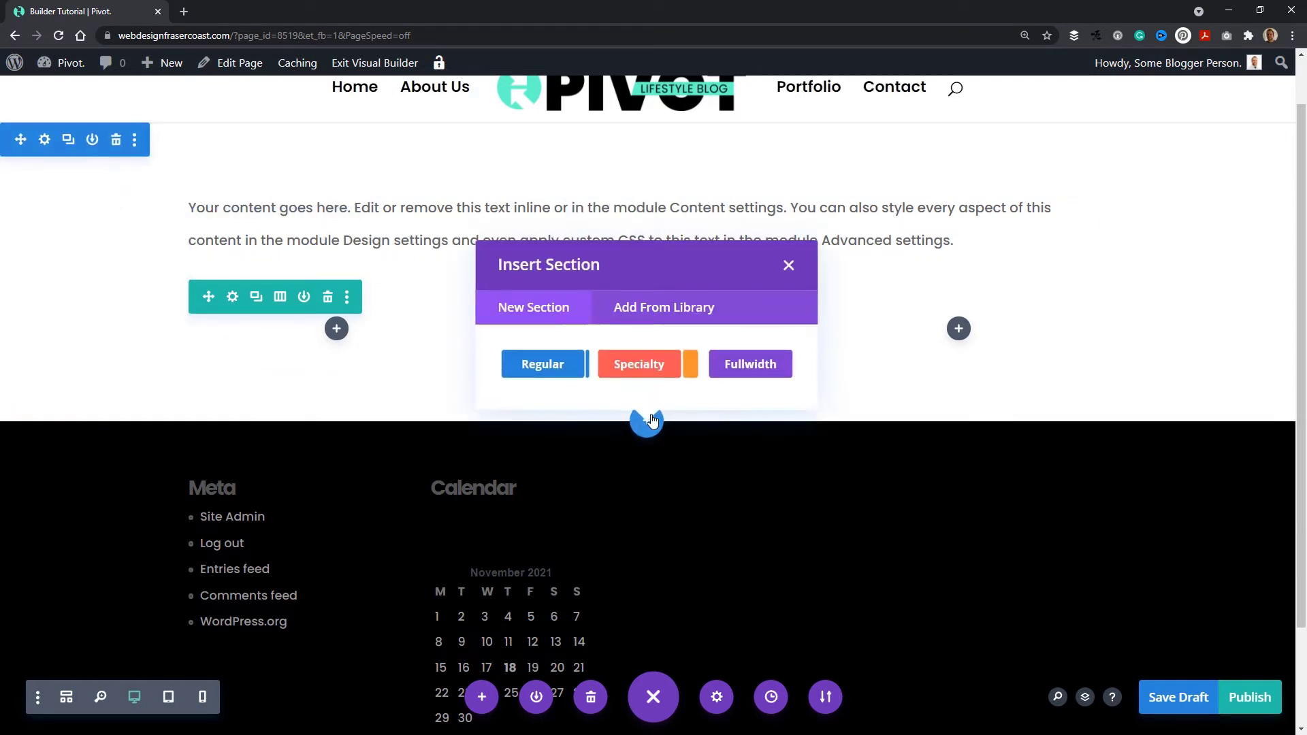
pyautogui.click(545, 364)
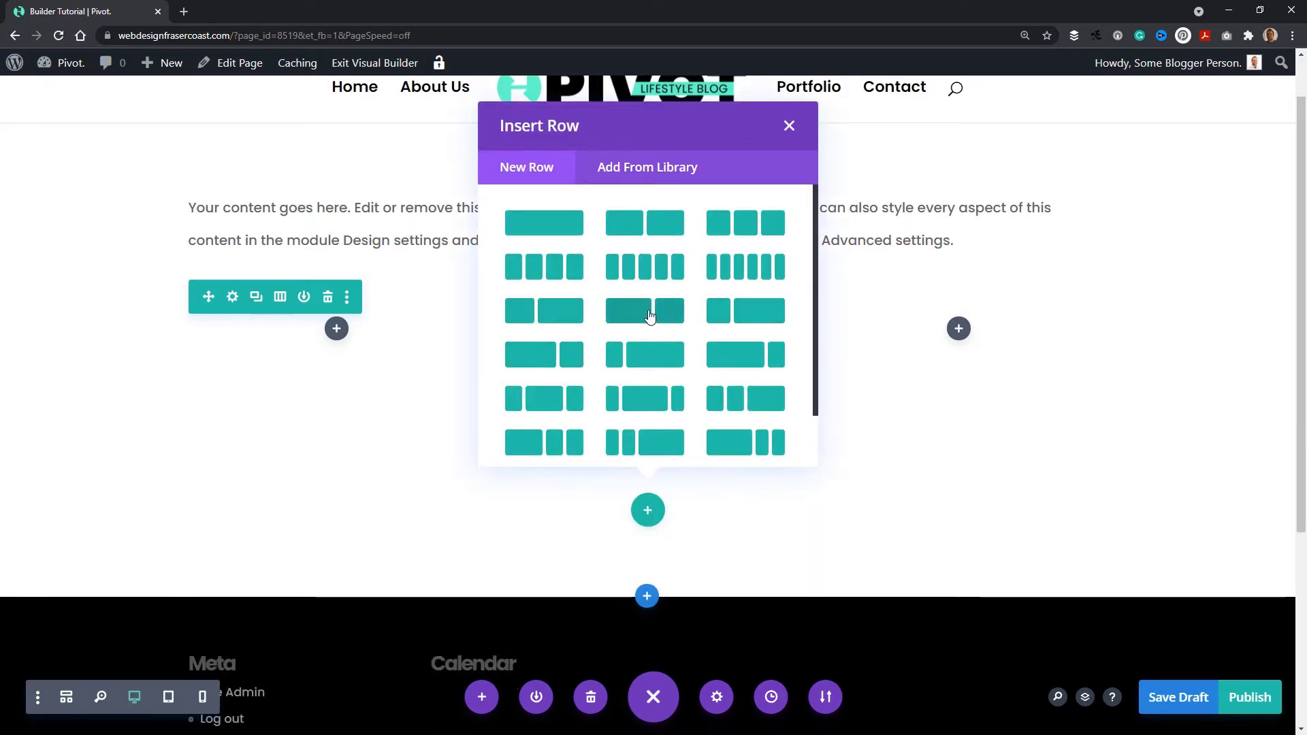
pyautogui.click(517, 308)
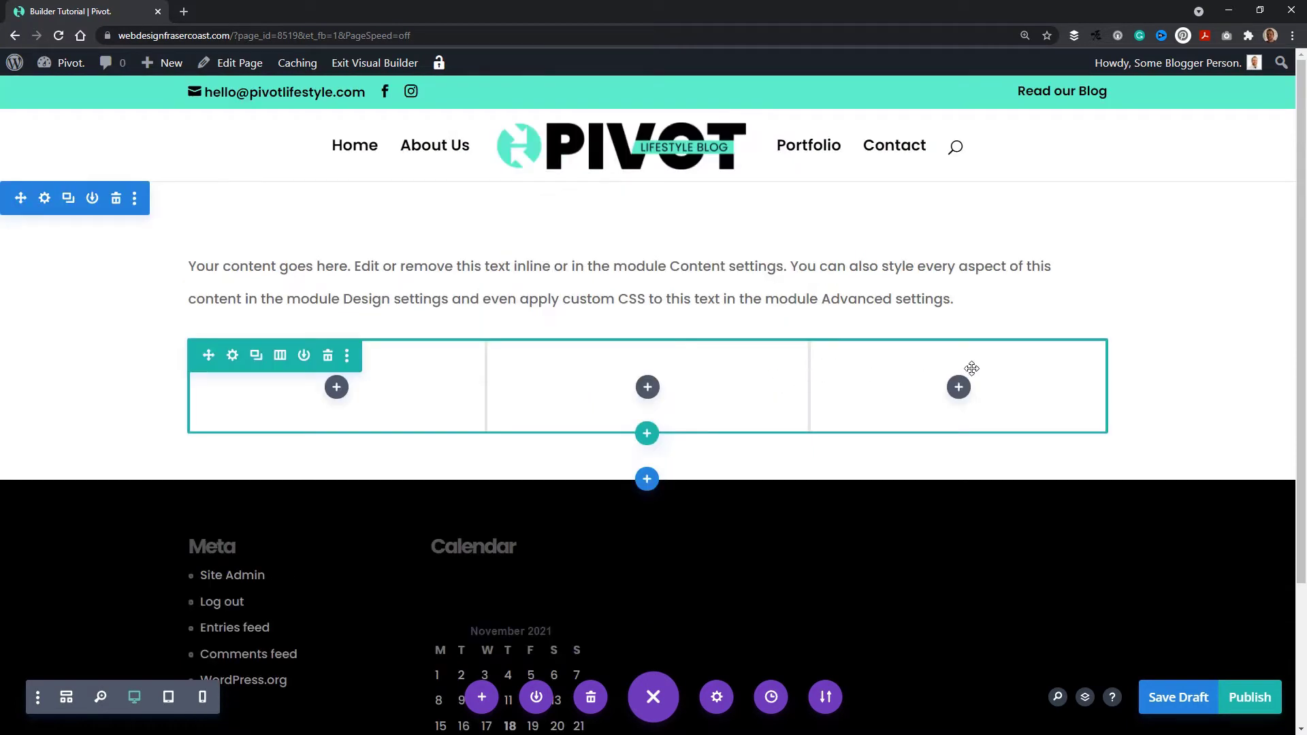
pyautogui.click(340, 394)
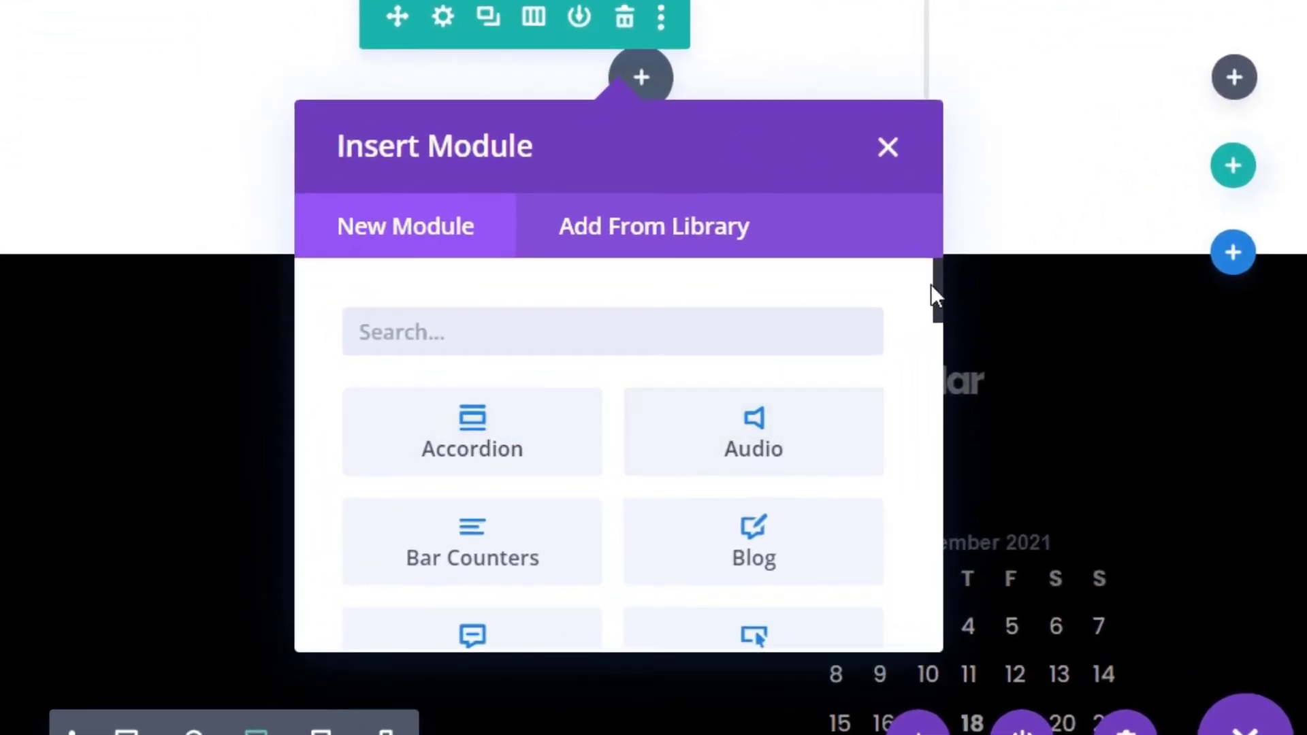
pyautogui.scroll(-3, 936, 297)
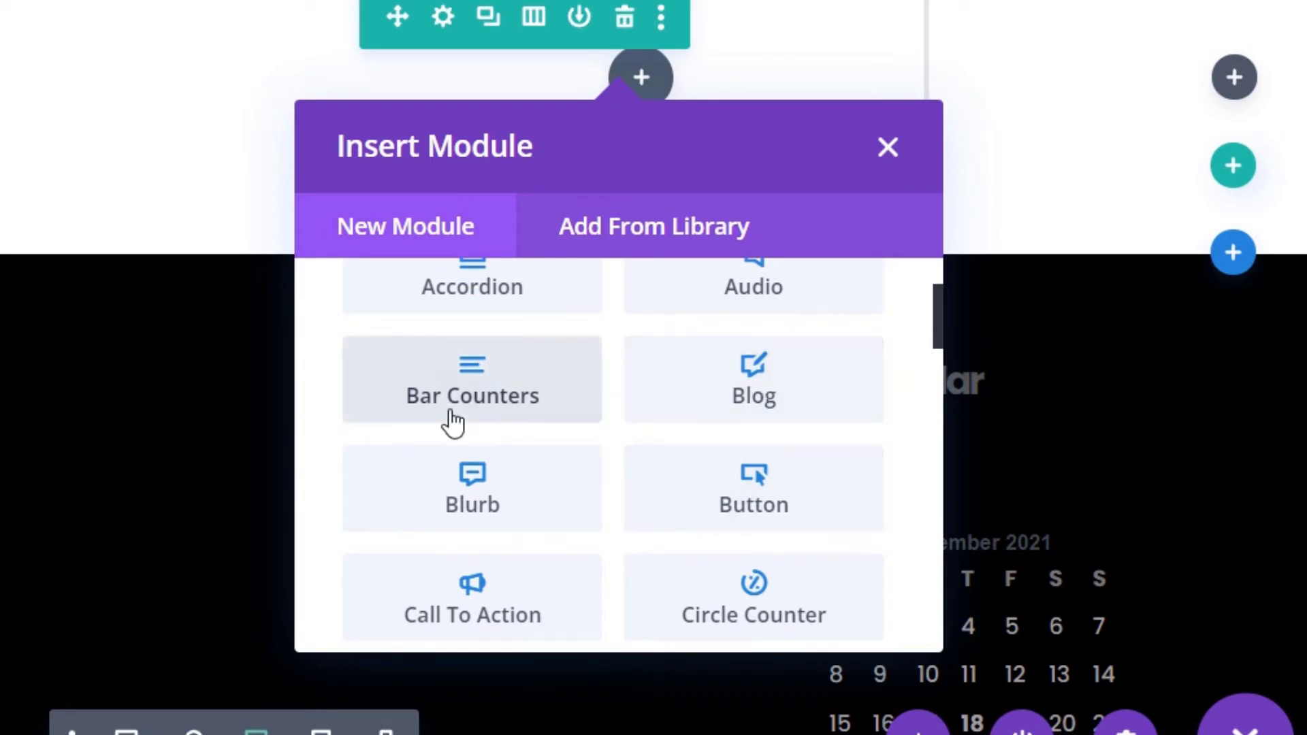
pyautogui.scroll(-2, 452, 417)
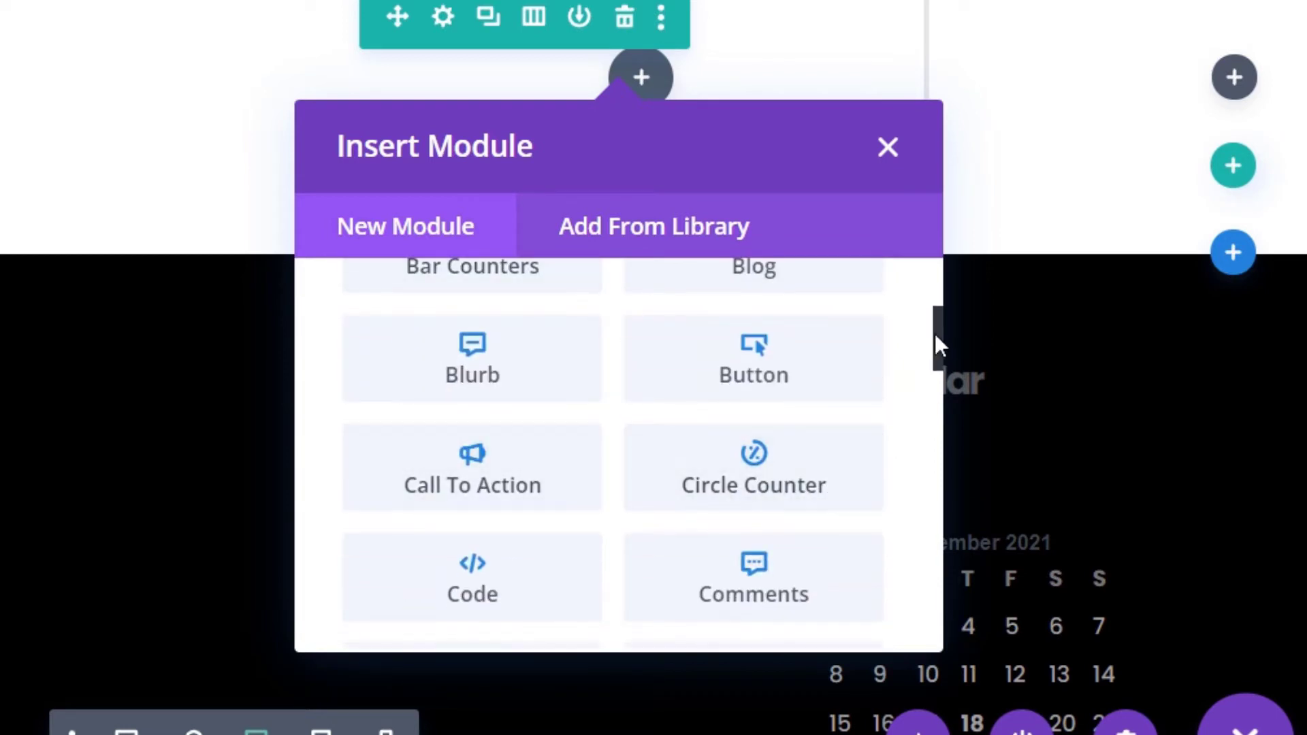
pyautogui.moveTo(936, 335); pyautogui.dragTo(926, 377)
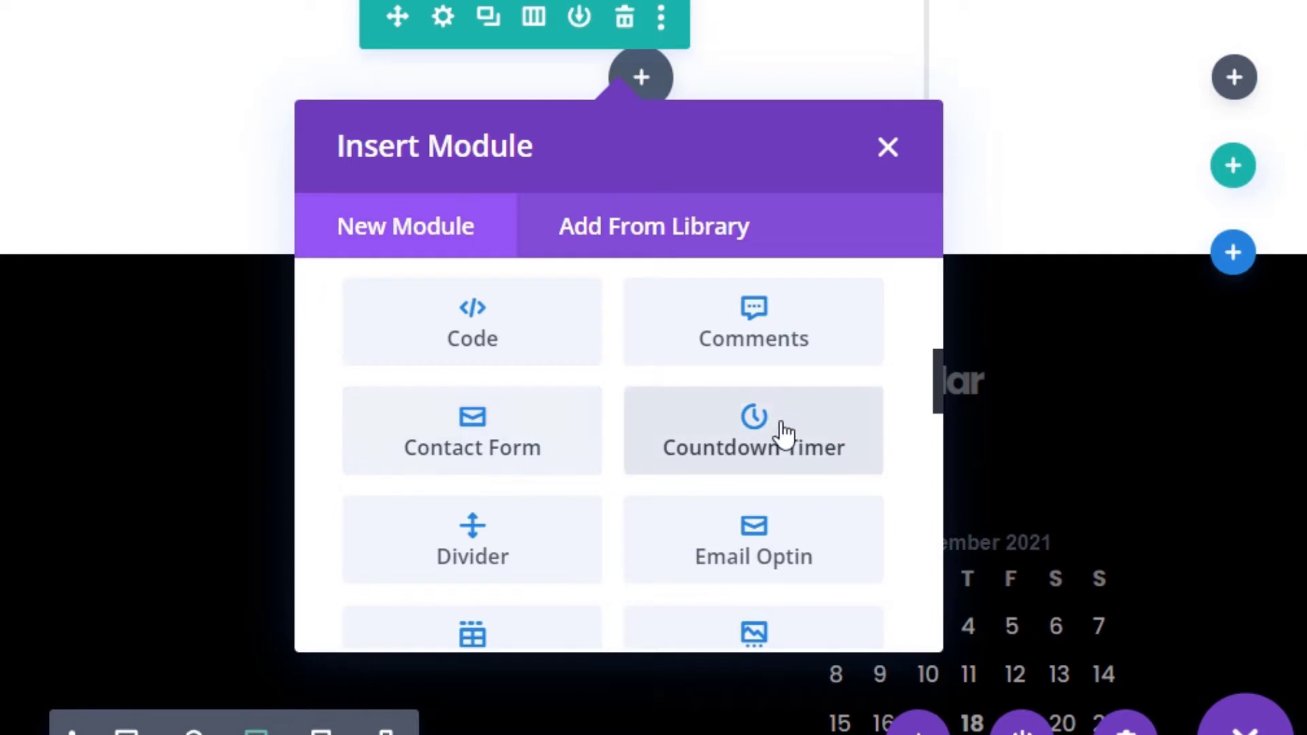
pyautogui.moveTo(938, 388); pyautogui.dragTo(937, 431)
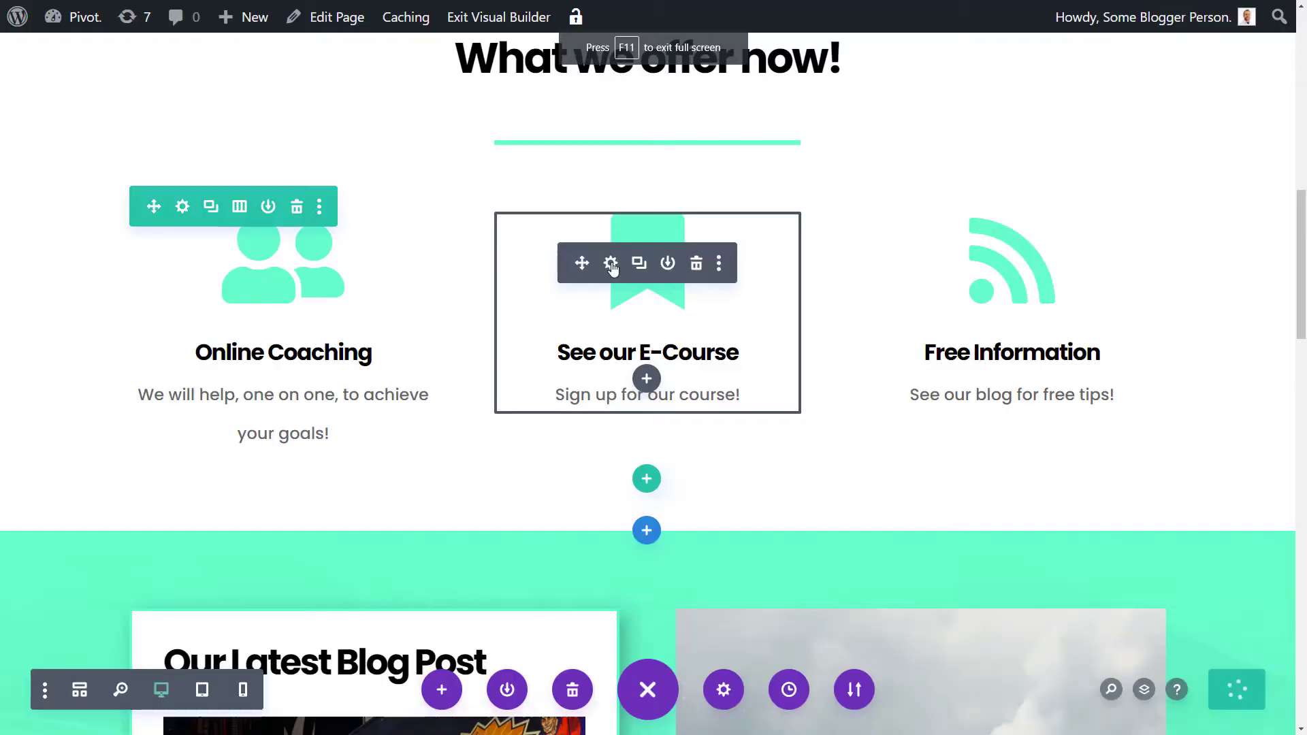
# Change the E-Course blurb title to 'See our E-Course Now!'
pyautogui.click(610, 263)
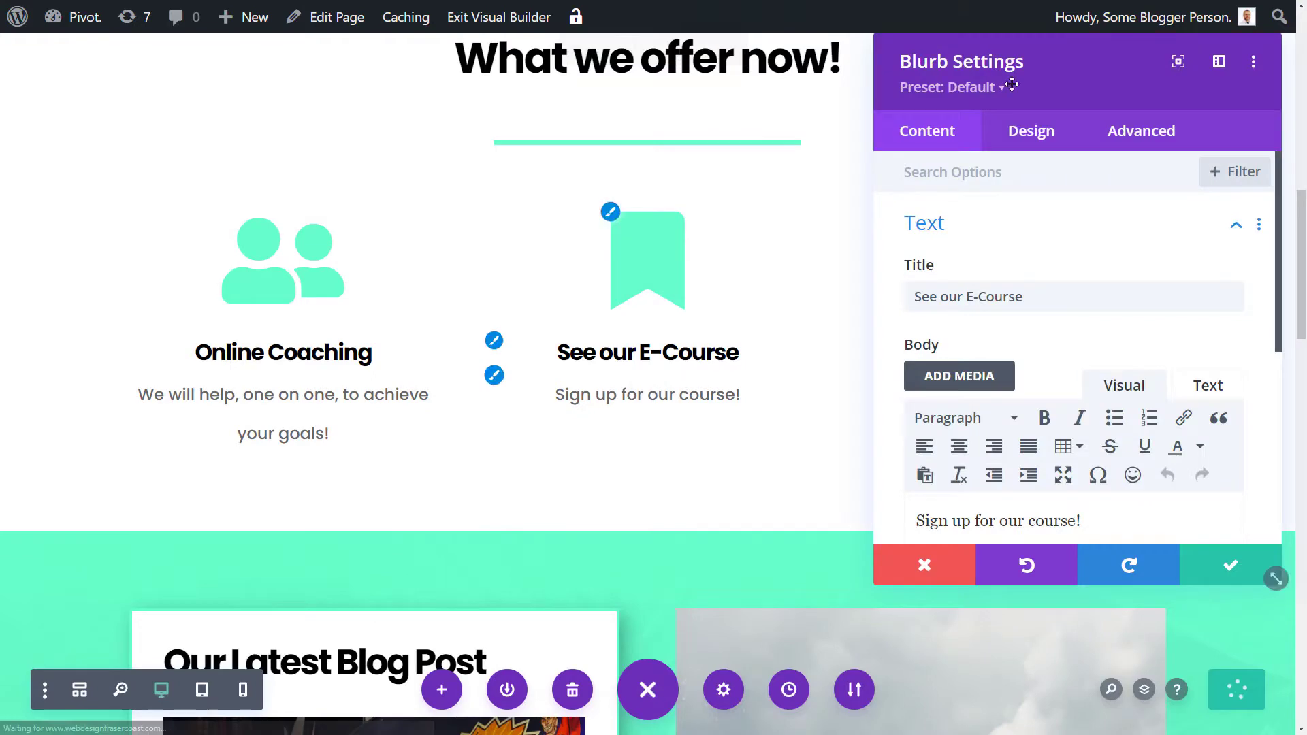
pyautogui.moveTo(1013, 83); pyautogui.dragTo(944, 160)
pyautogui.click(954, 373)
pyautogui.write('m no')
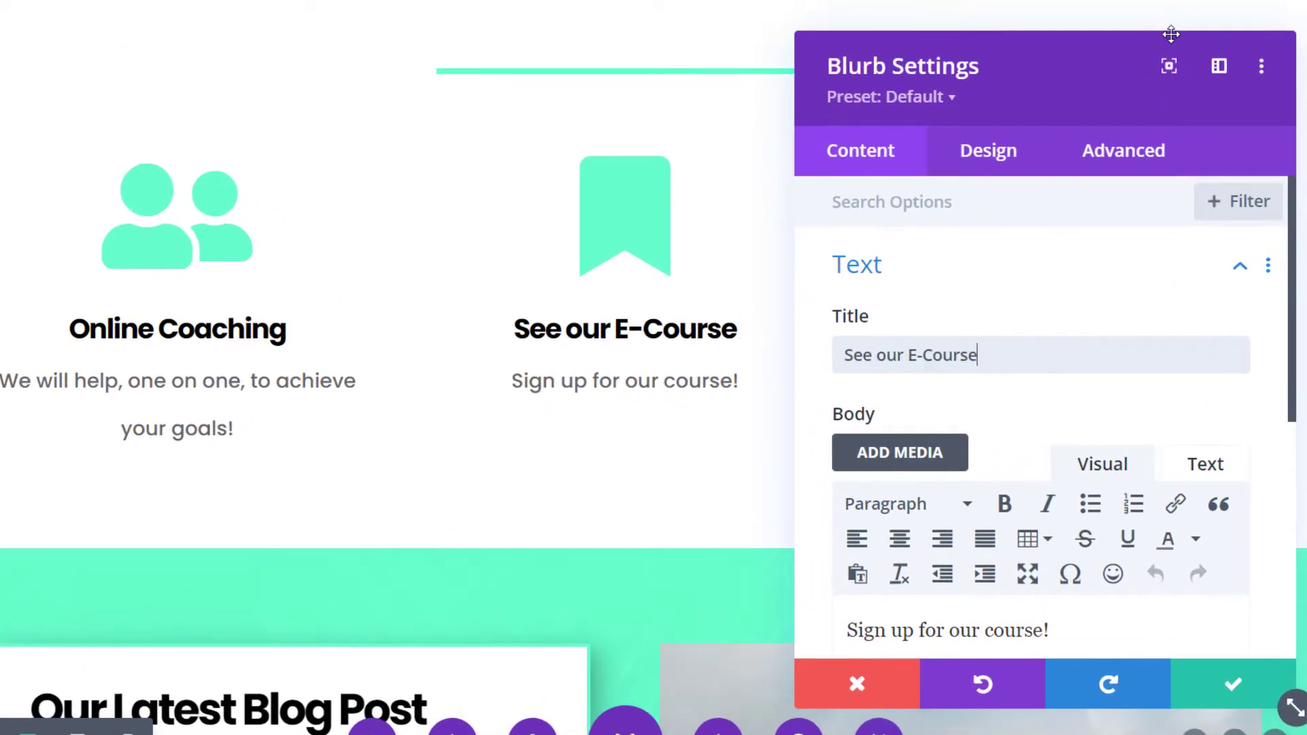
pyautogui.moveTo(1008, 356); pyautogui.dragTo(1017, 356)
pyautogui.write('w!')
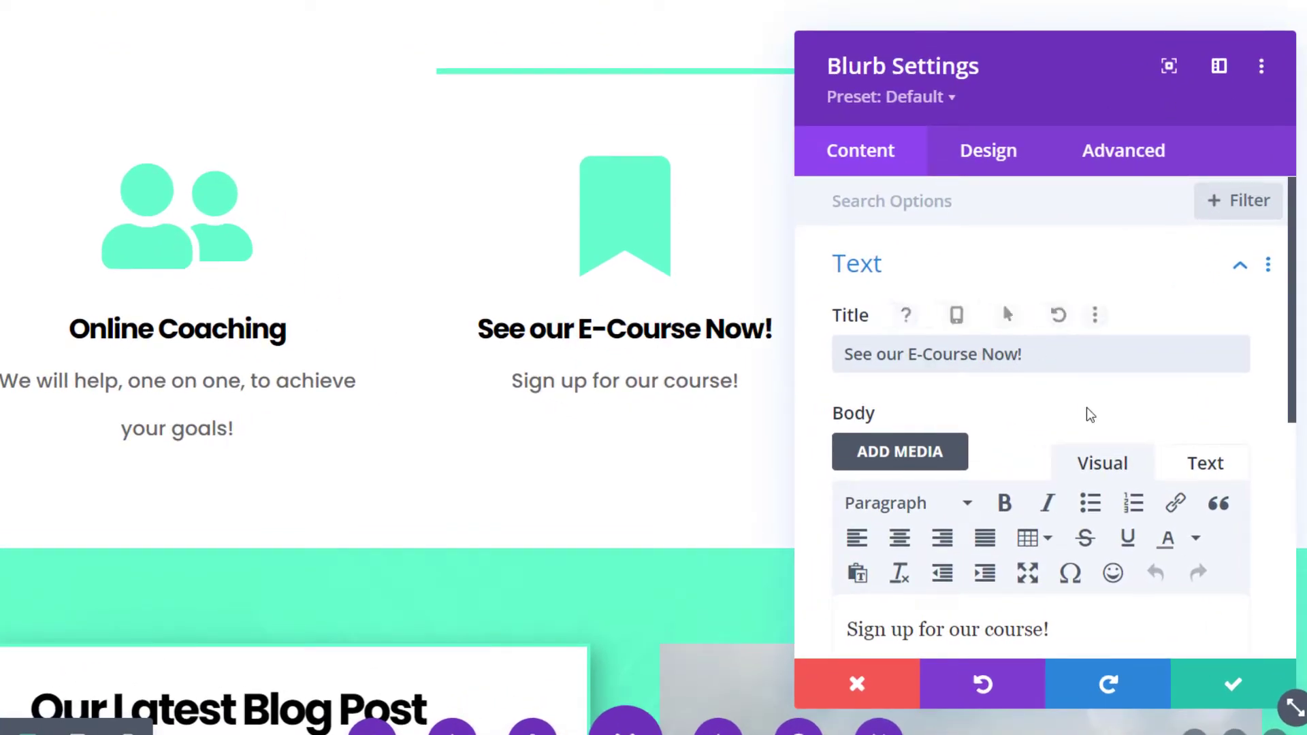
pyautogui.scroll(-5, 1082, 411)
# Give the blurb a light grey background and the play-circle icon
pyautogui.click(953, 470)
pyautogui.click(920, 466)
pyautogui.moveTo(1010, 420); pyautogui.dragTo(841, 298)
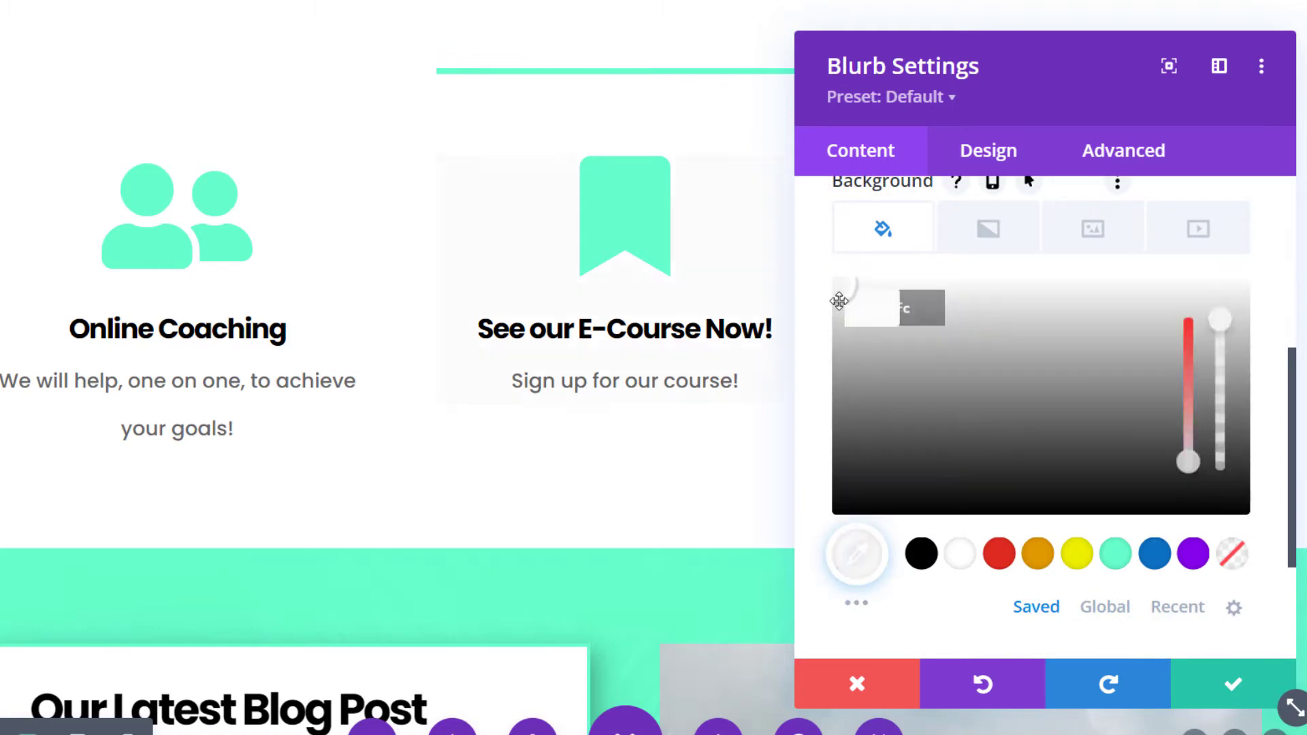
pyautogui.scroll(2, 946, 402)
pyautogui.scroll(4, 946, 405)
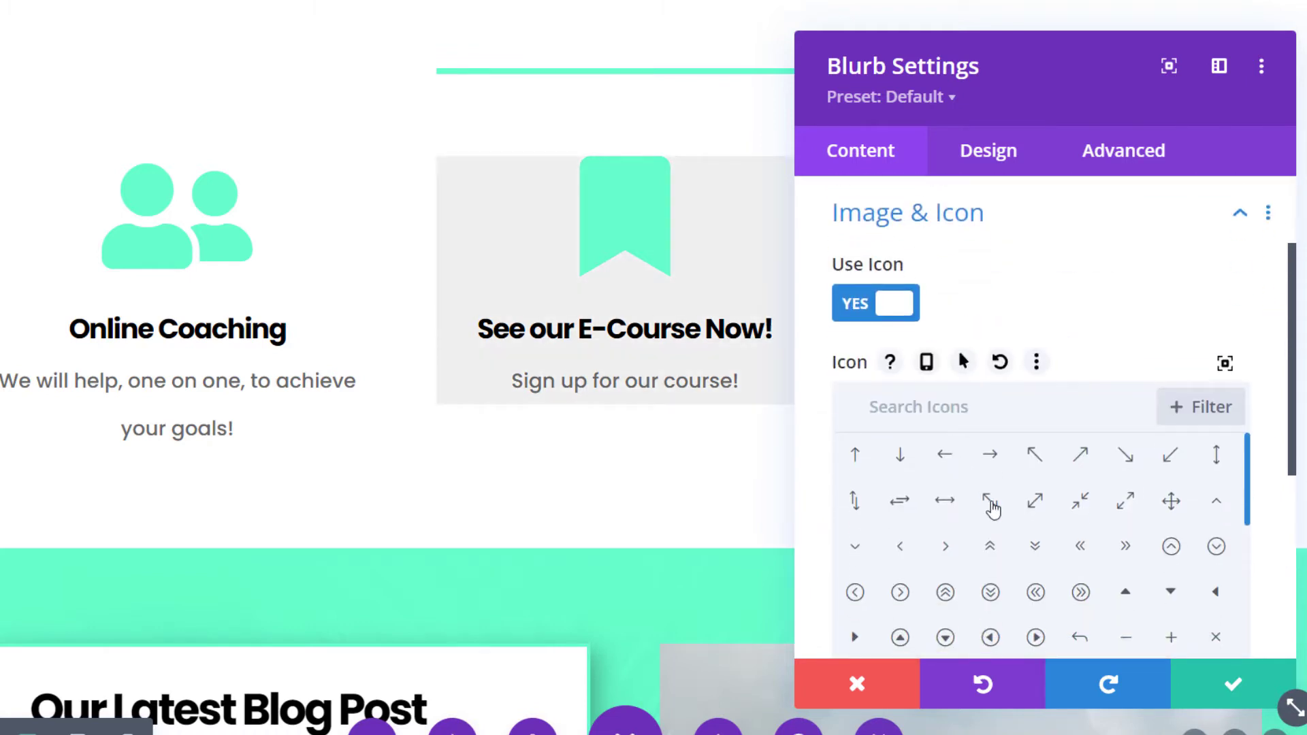
pyautogui.click(1035, 638)
pyautogui.scroll(-3, 913, 521)
pyautogui.click(909, 555)
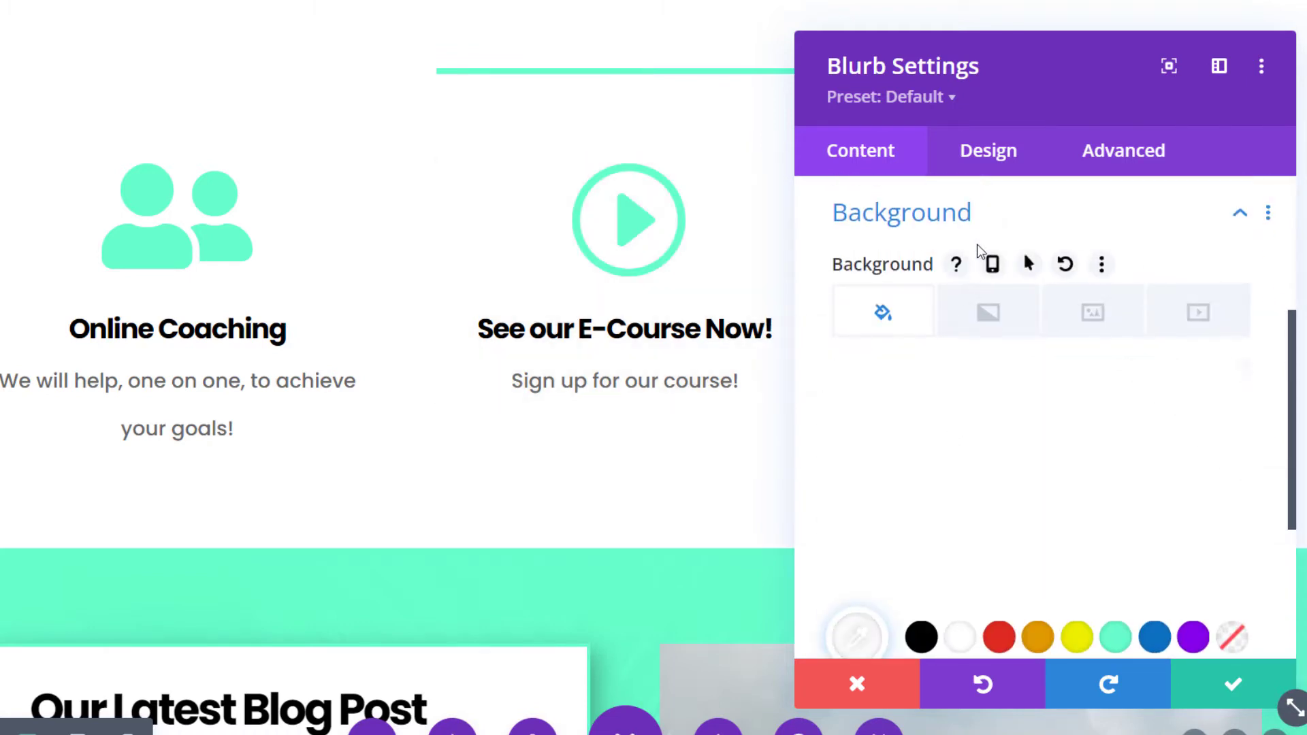
# Make the blurb's body text red at 20px with a text shadow
pyautogui.click(989, 151)
pyautogui.scroll(-3, 875, 300)
pyautogui.click(885, 324)
pyautogui.scroll(-6, 905, 429)
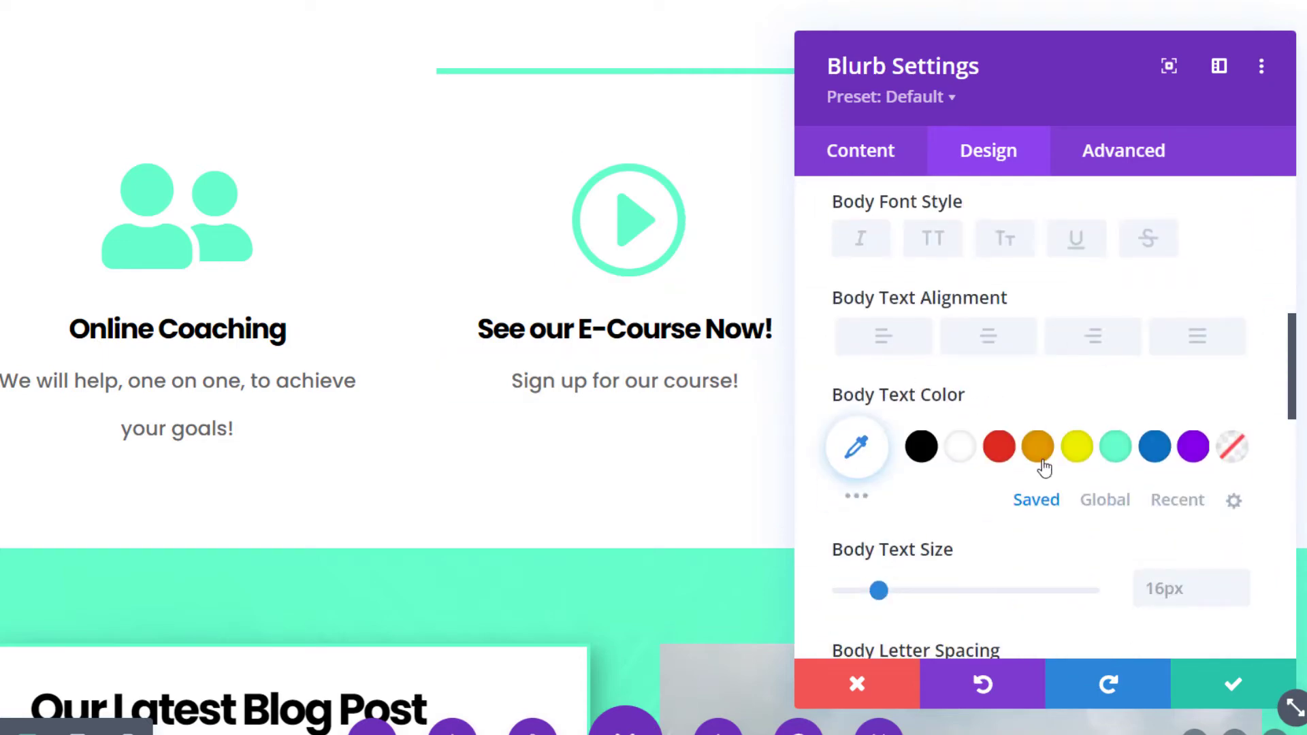
pyautogui.click(1000, 446)
pyautogui.click(909, 591)
pyautogui.moveTo(910, 591); pyautogui.dragTo(891, 591)
pyautogui.scroll(-10, 964, 432)
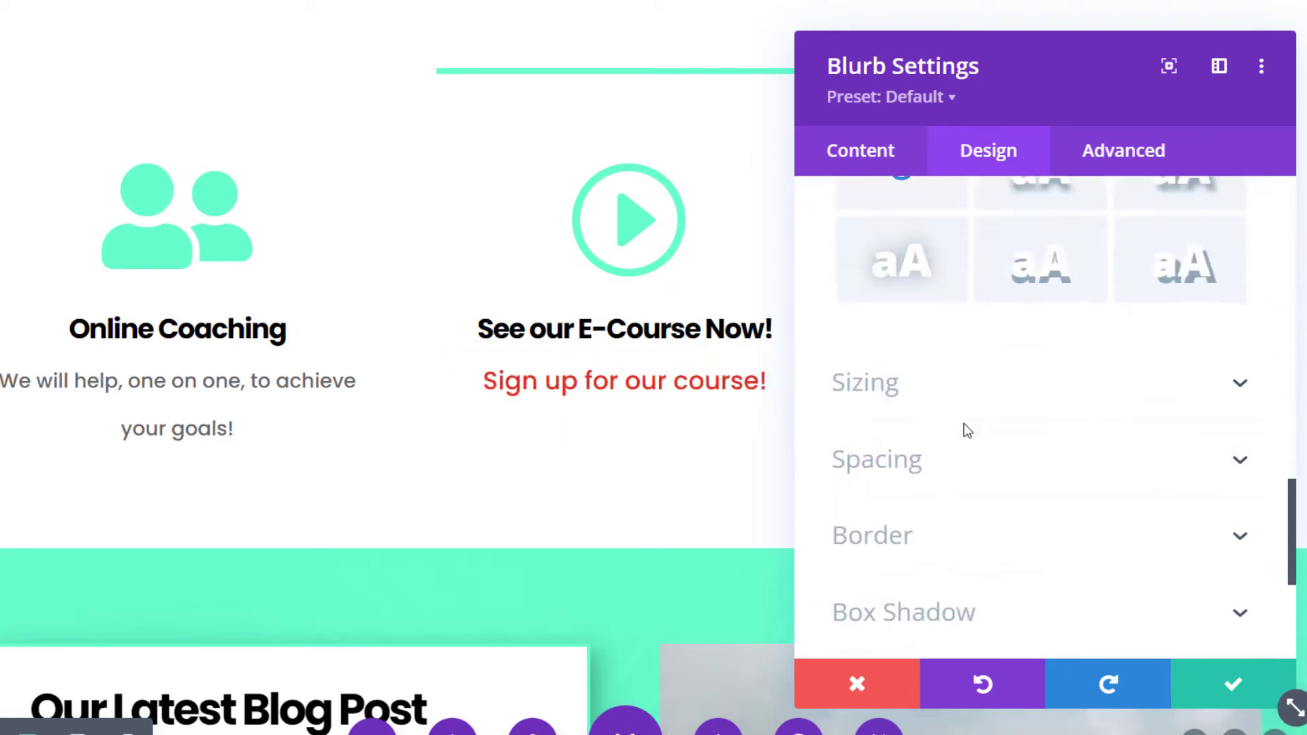
pyautogui.scroll(2, 964, 432)
pyautogui.click(1202, 350)
# Apply a box shadow preset to the blurb and select its top margin field
pyautogui.scroll(-10, 976, 471)
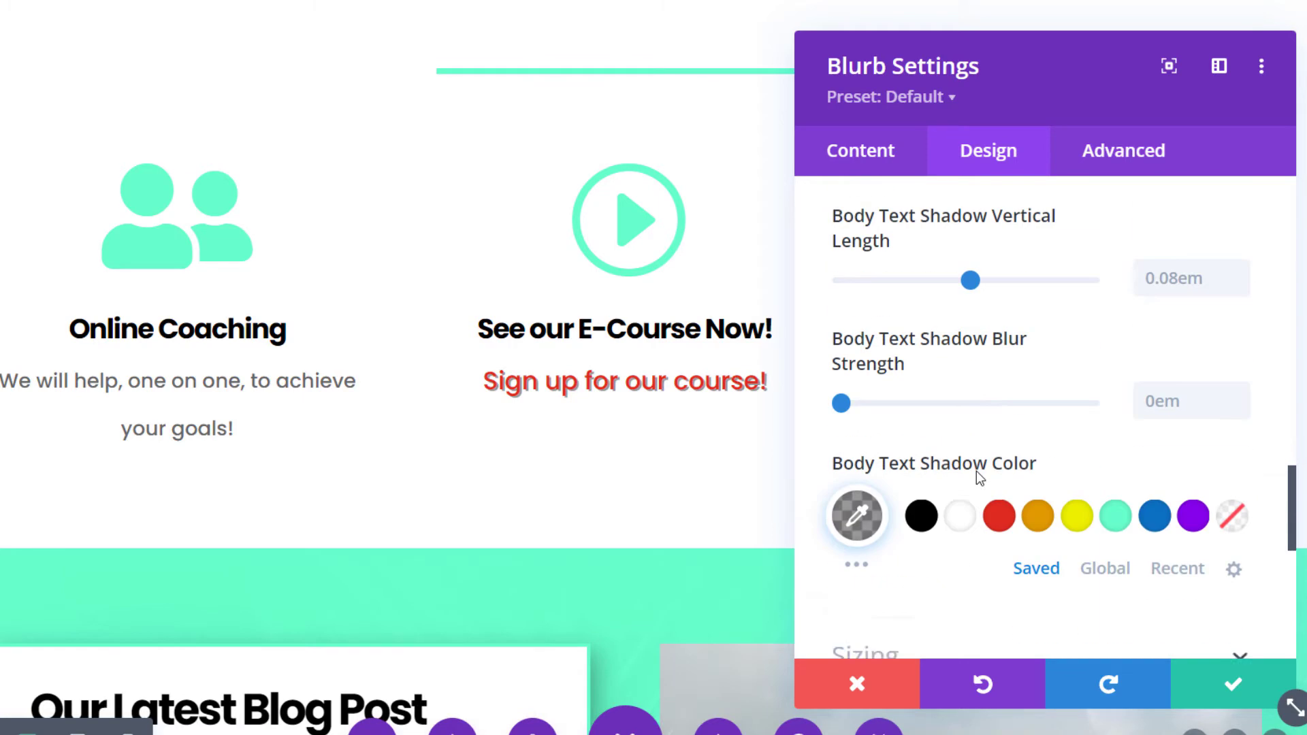
pyautogui.click(940, 382)
pyautogui.click(1009, 335)
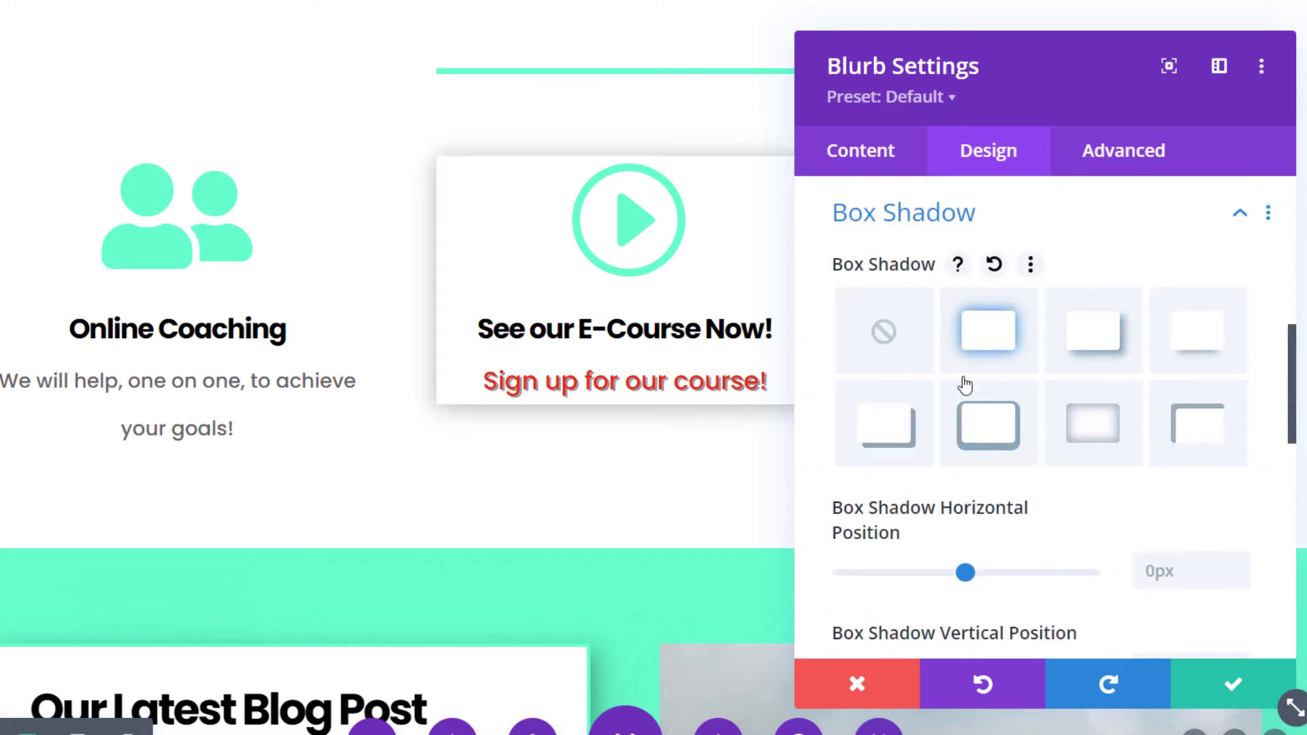
pyautogui.scroll(4, 954, 504)
pyautogui.click(912, 379)
pyautogui.click(882, 295)
# Enter the 20px top margin, then size the title 27px on desktop and 34px on tablet
pyautogui.write('20px')
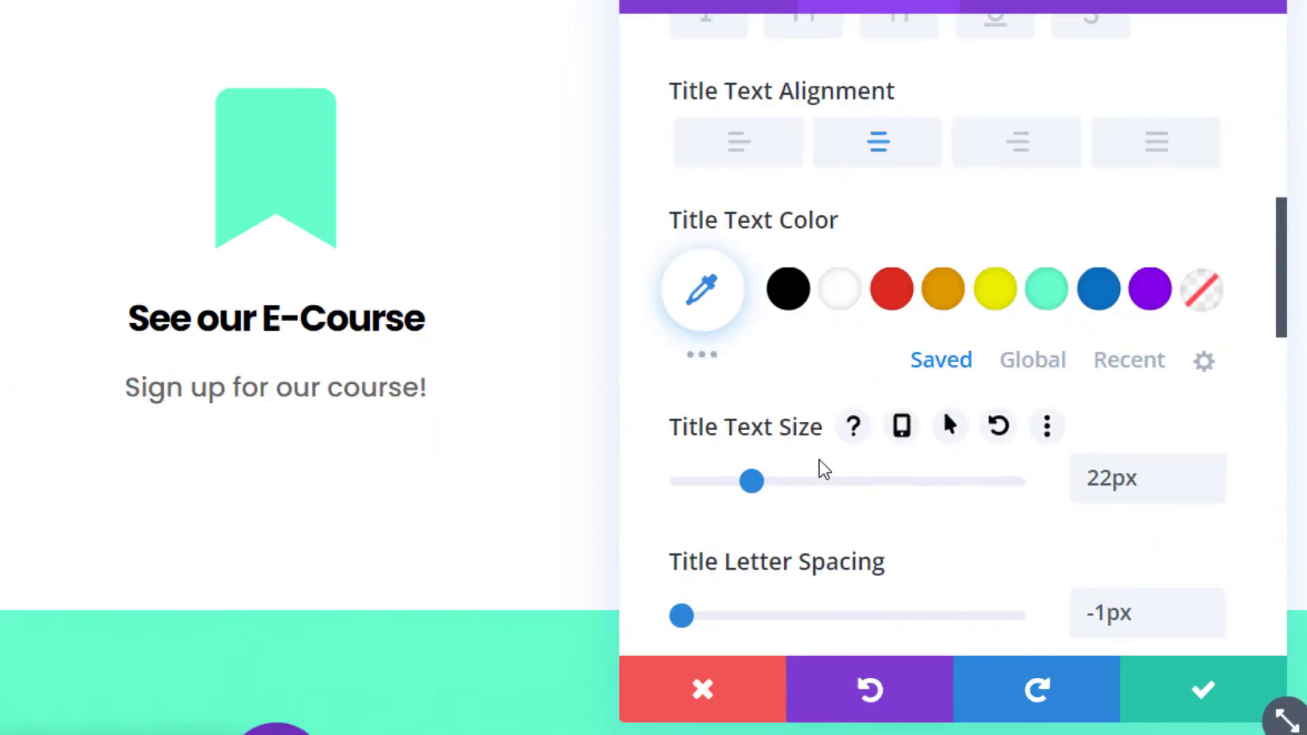
pyautogui.click(902, 426)
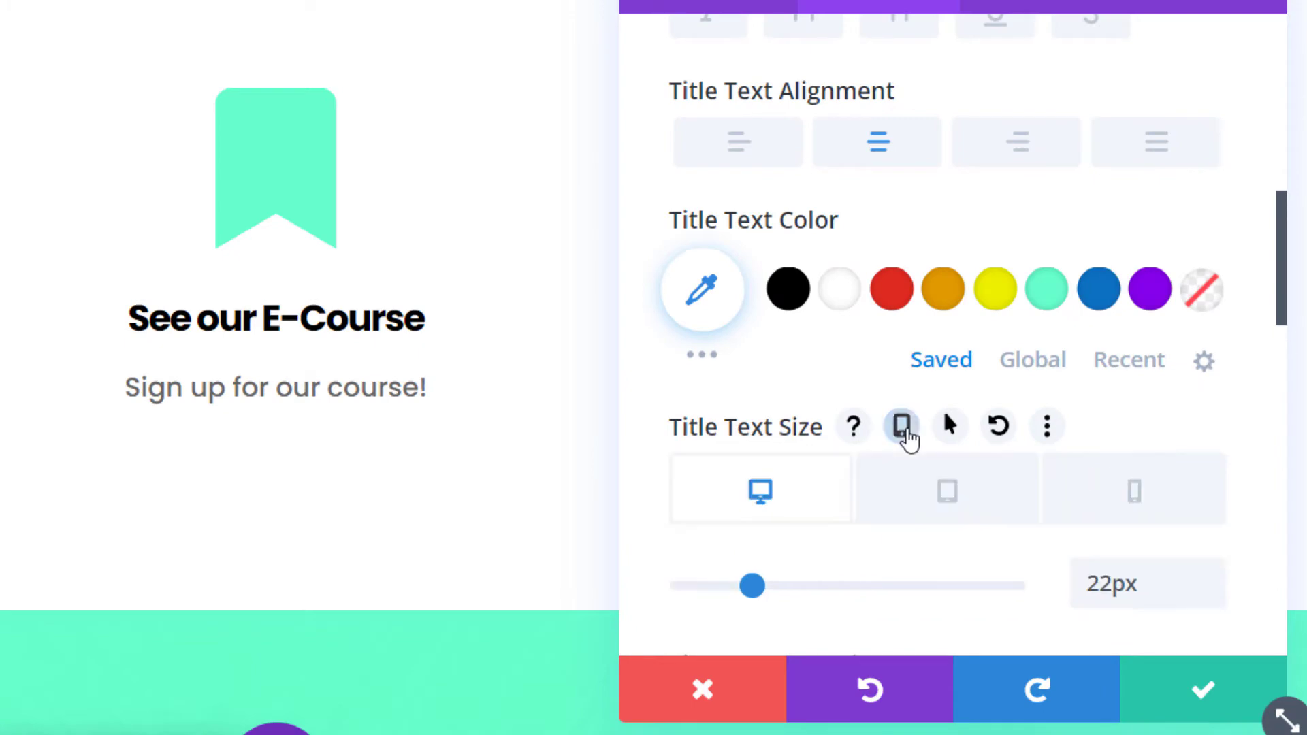
pyautogui.scroll(-3, 911, 439)
pyautogui.scroll(-1, 910, 439)
pyautogui.moveTo(755, 365); pyautogui.dragTo(769, 364)
pyautogui.click(892, 270)
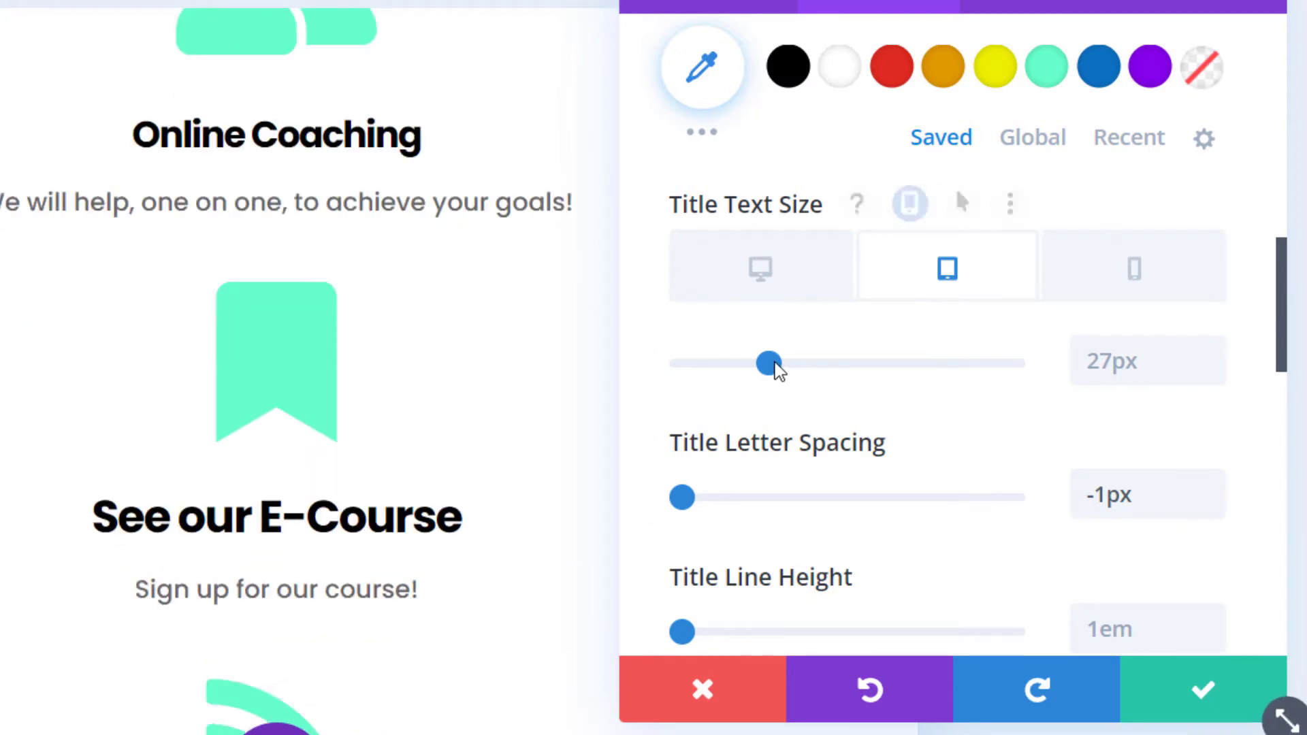
pyautogui.moveTo(774, 364)
pyautogui.mouseDown()
pyautogui.moveTo(820, 366)
pyautogui.moveTo(792, 364)
pyautogui.mouseUp()
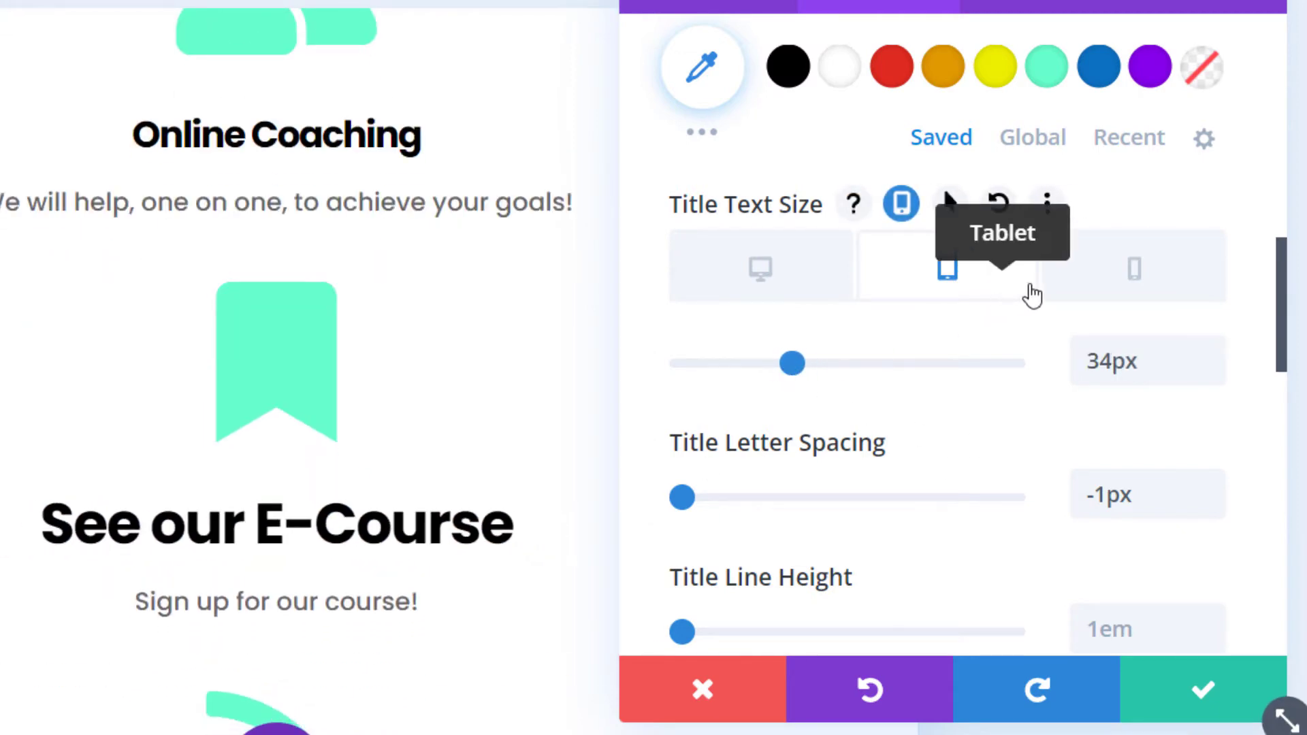
pyautogui.click(1143, 289)
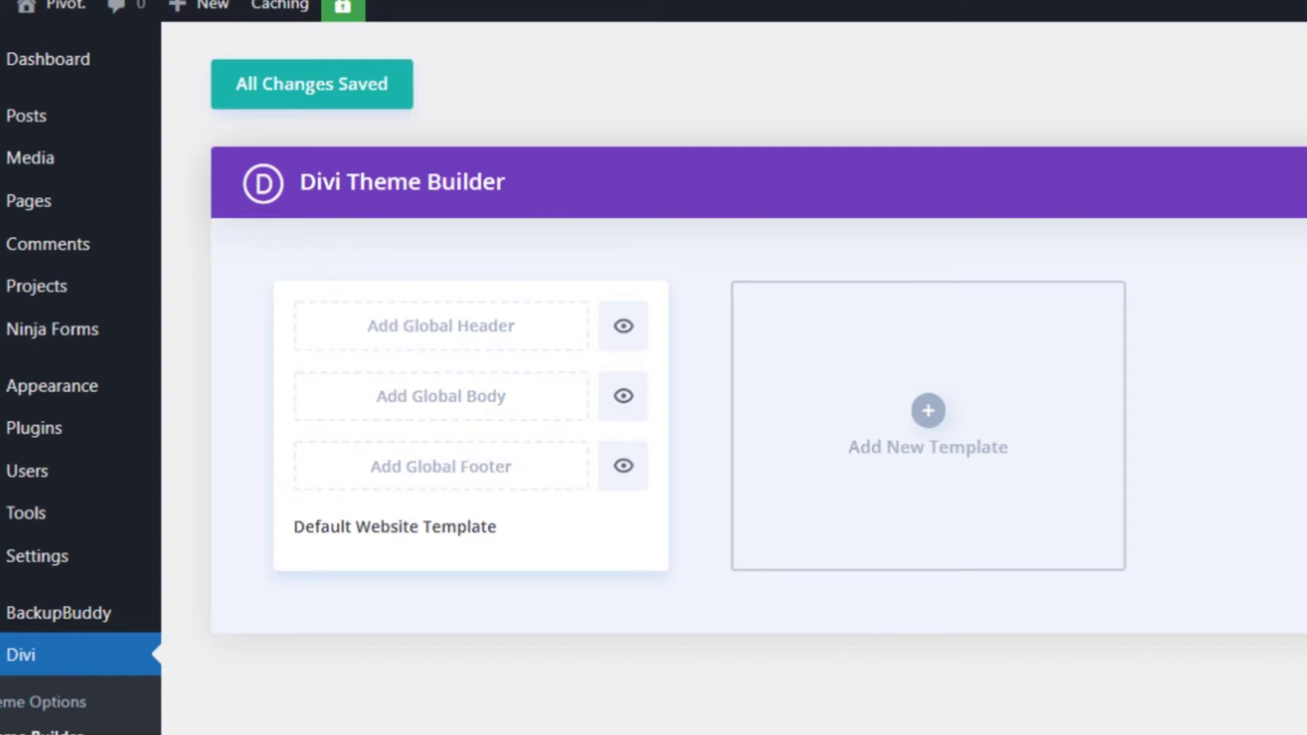
# Add a global header to the Default Website Template and build it from scratch
pyautogui.click(507, 347)
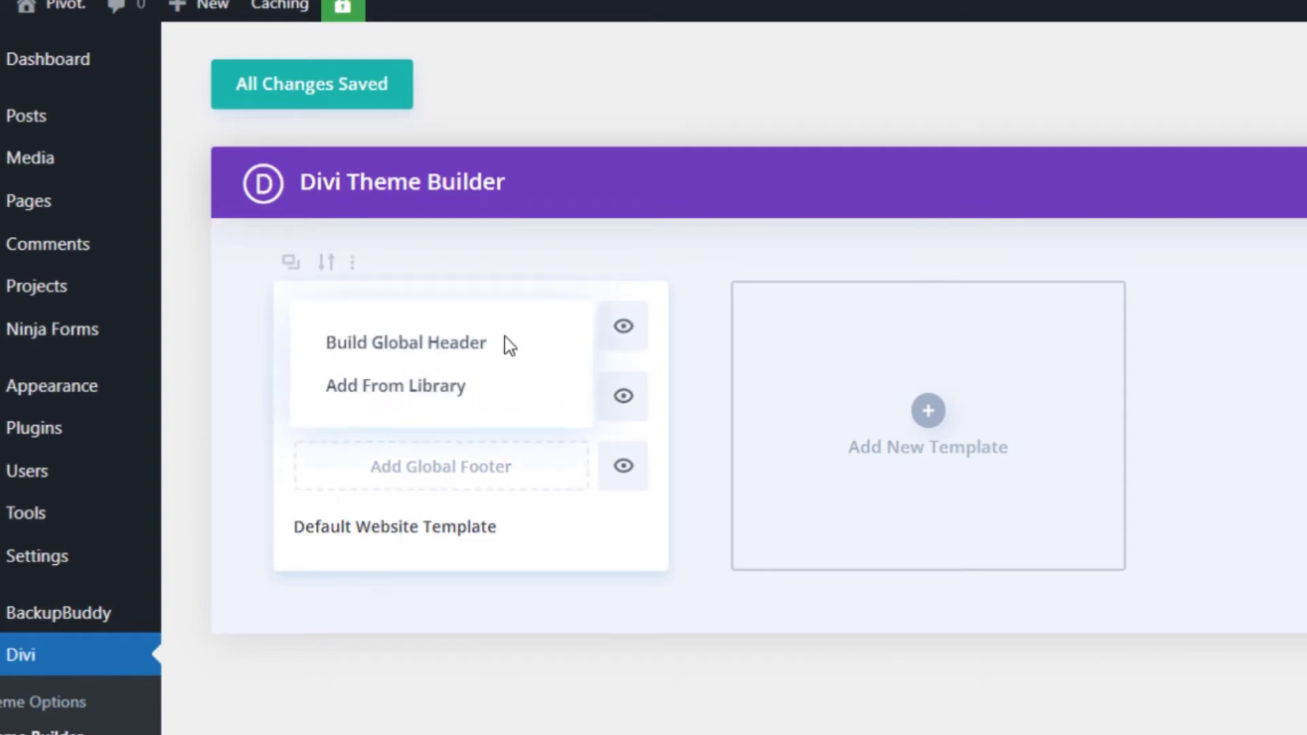
pyautogui.click(440, 351)
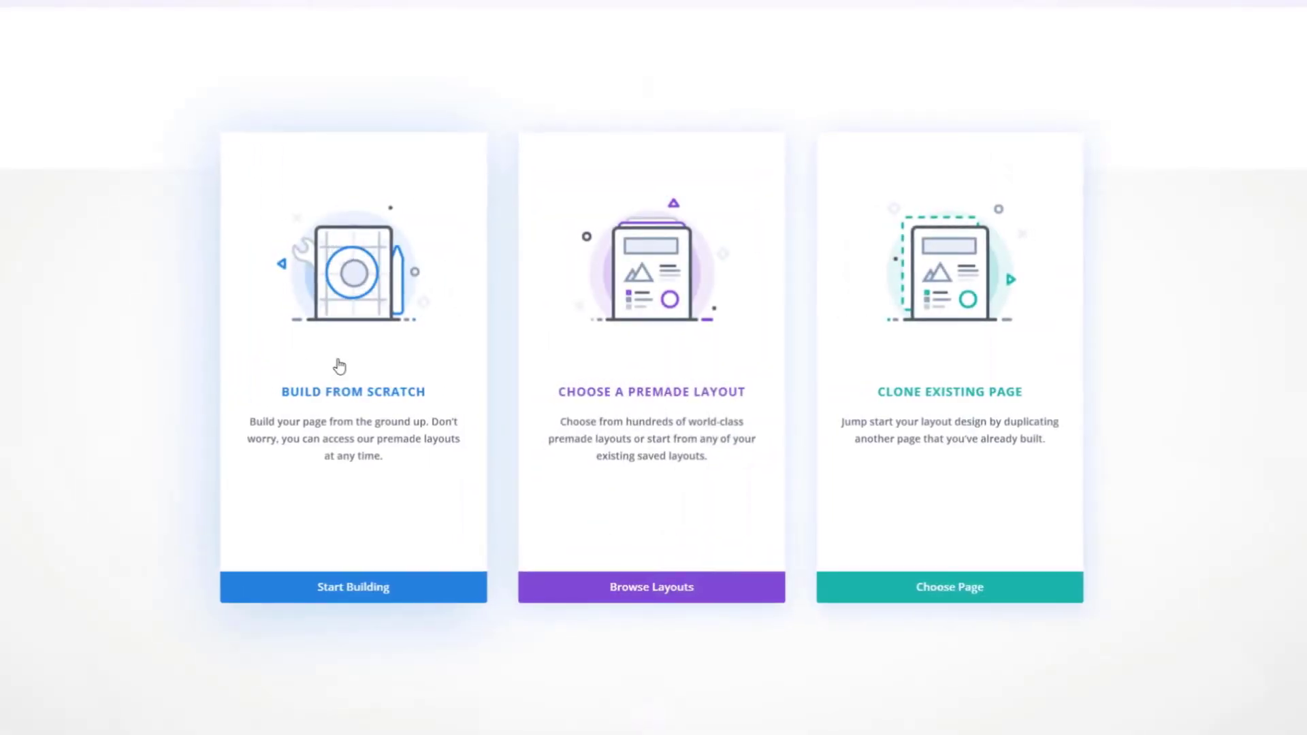
pyautogui.click(354, 301)
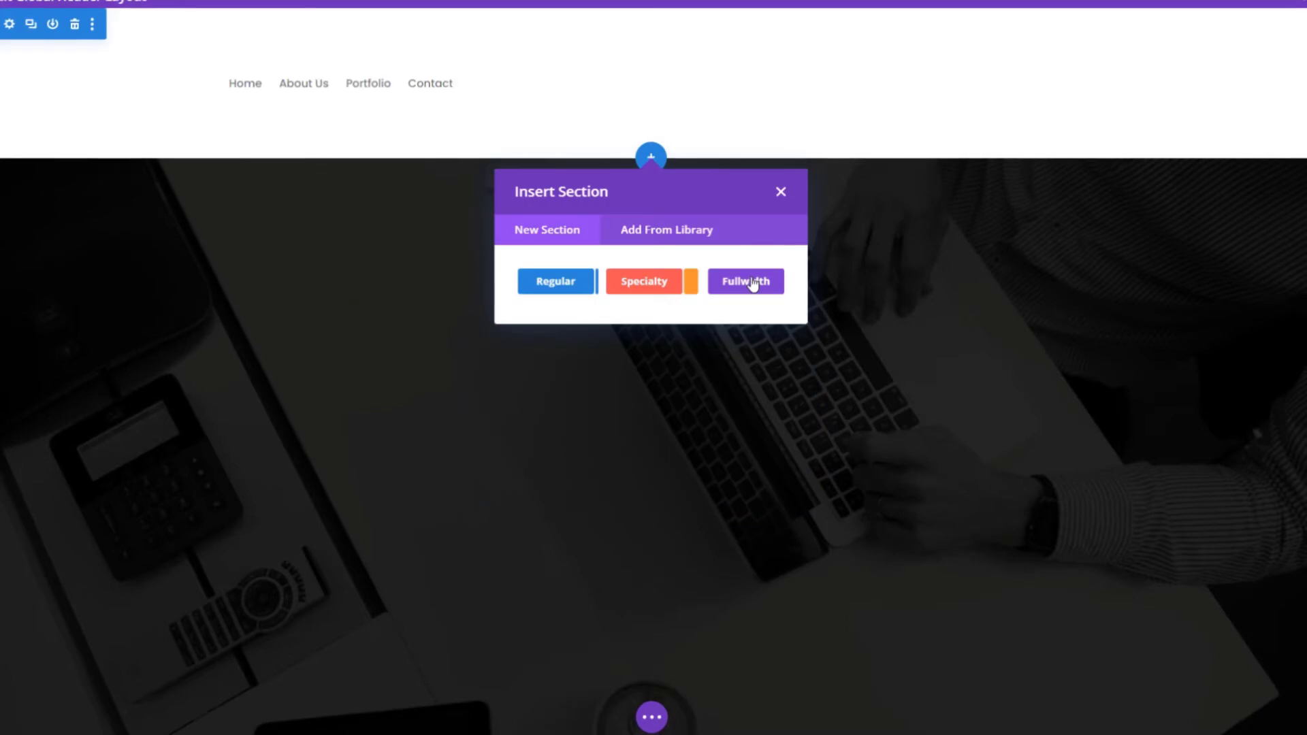
# Add a header section with a five-column row and a three-column row beneath it
pyautogui.click(757, 285)
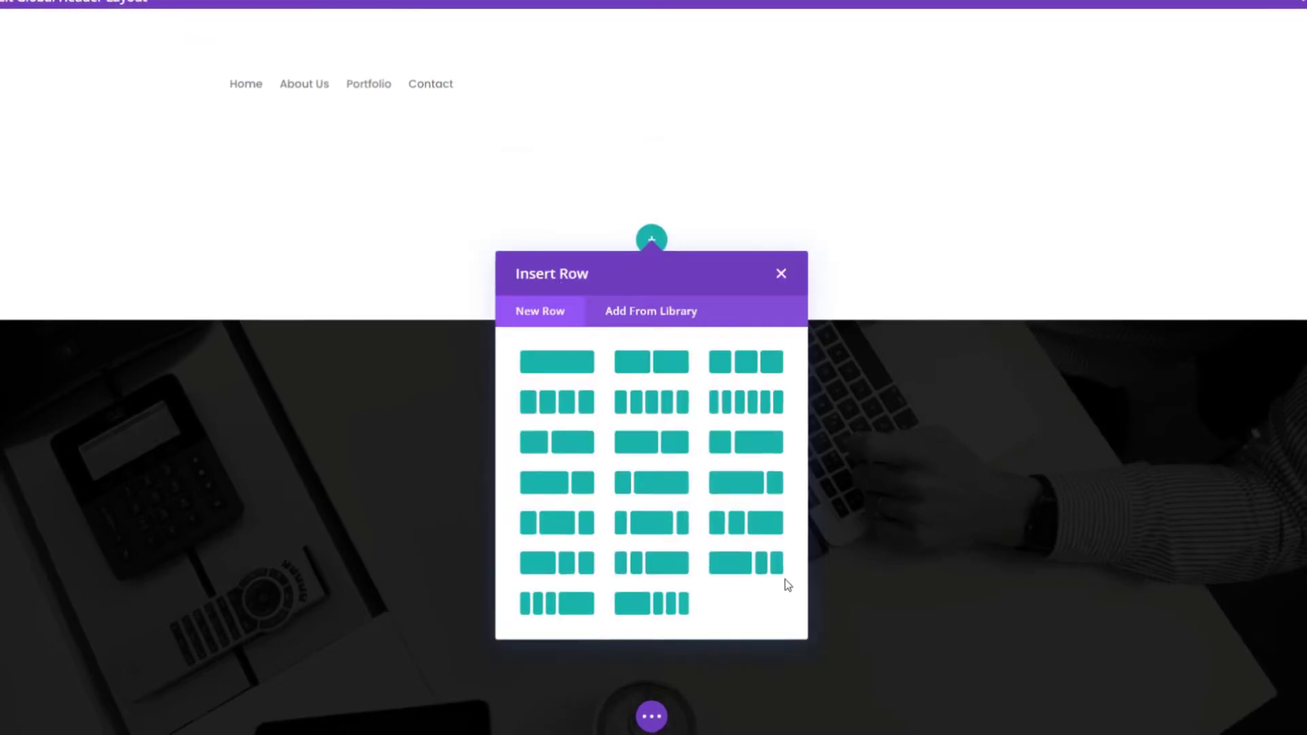
pyautogui.click(652, 402)
pyautogui.click(647, 400)
pyautogui.click(652, 287)
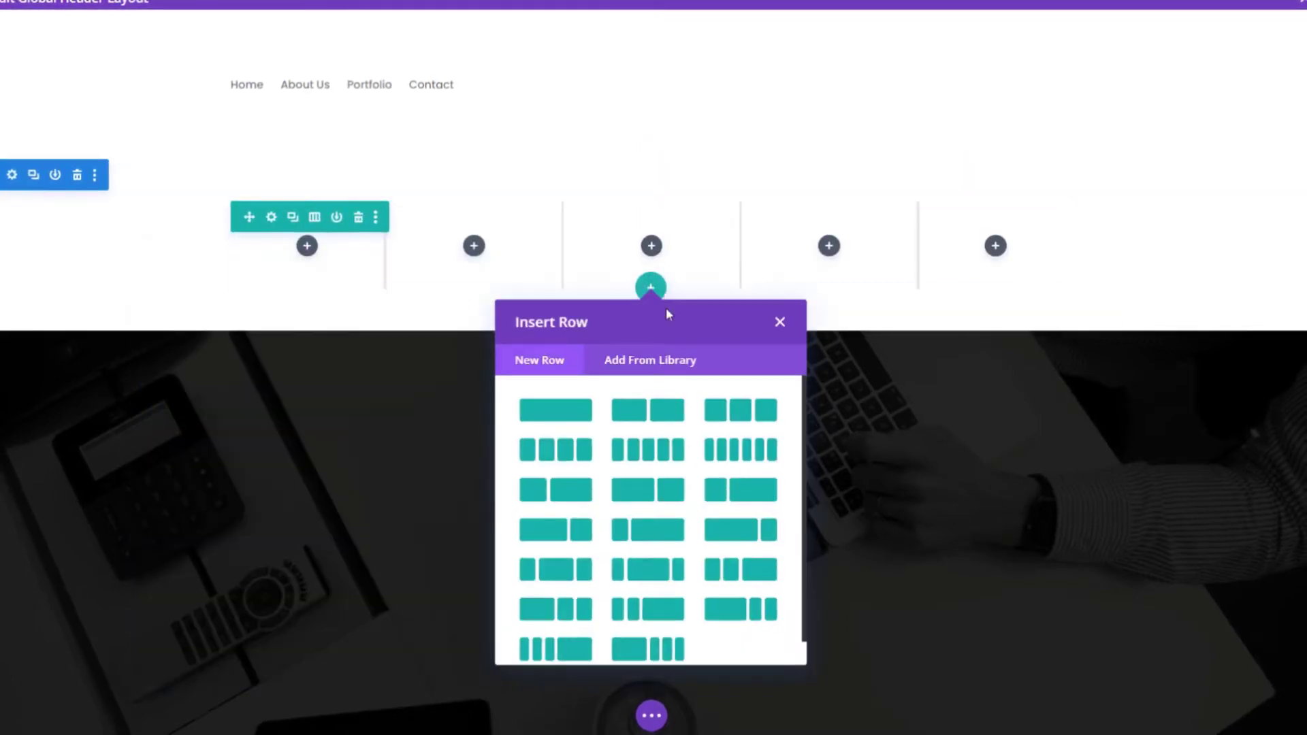
pyautogui.click(741, 410)
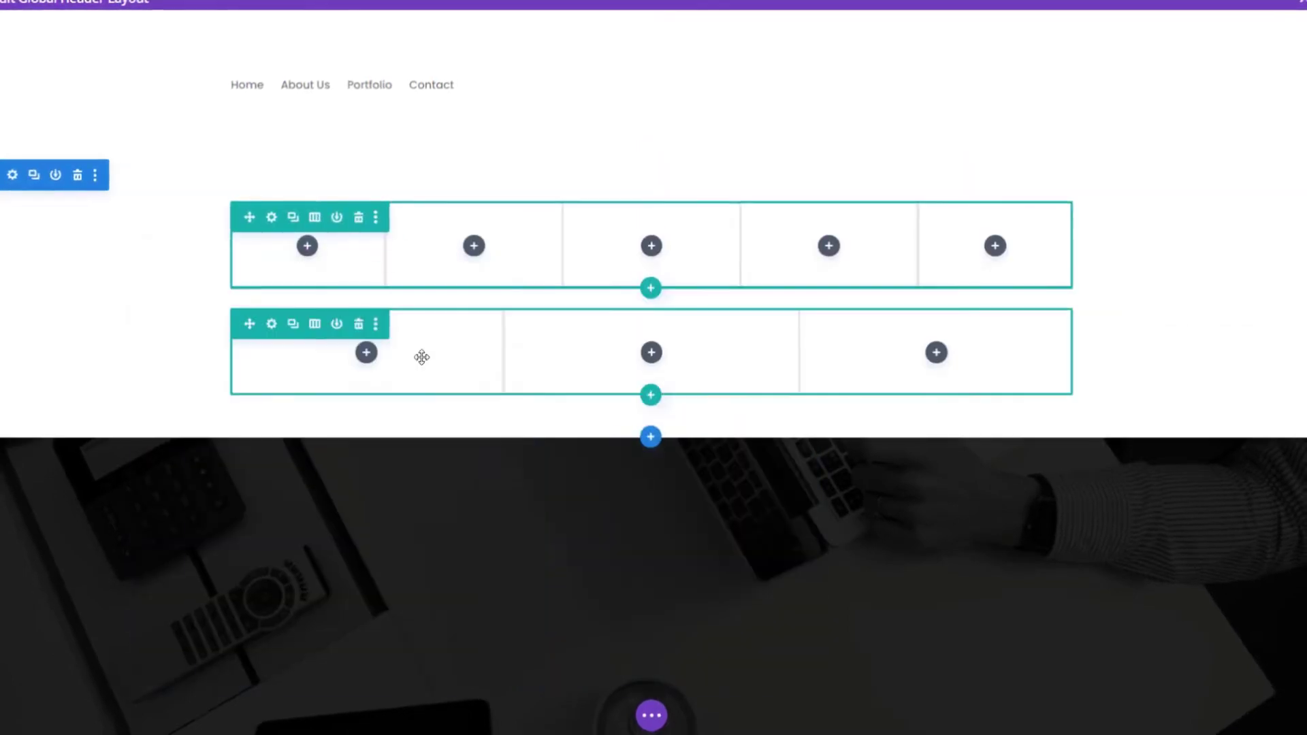
pyautogui.click(309, 249)
pyautogui.scroll(-3, 432, 405)
pyautogui.click(432, 275)
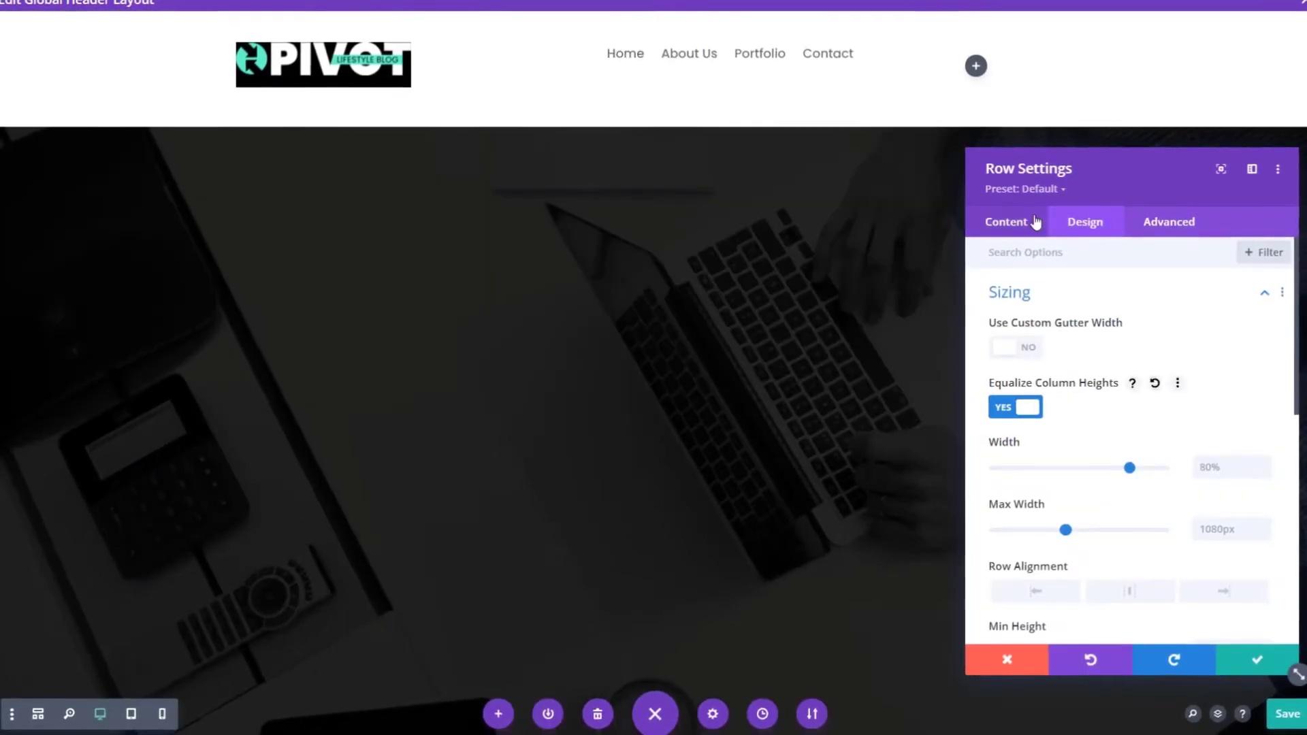
# Set the row padding to 8 top and 21 bottom, and give a column padding of 15
pyautogui.scroll(-6, 1088, 370)
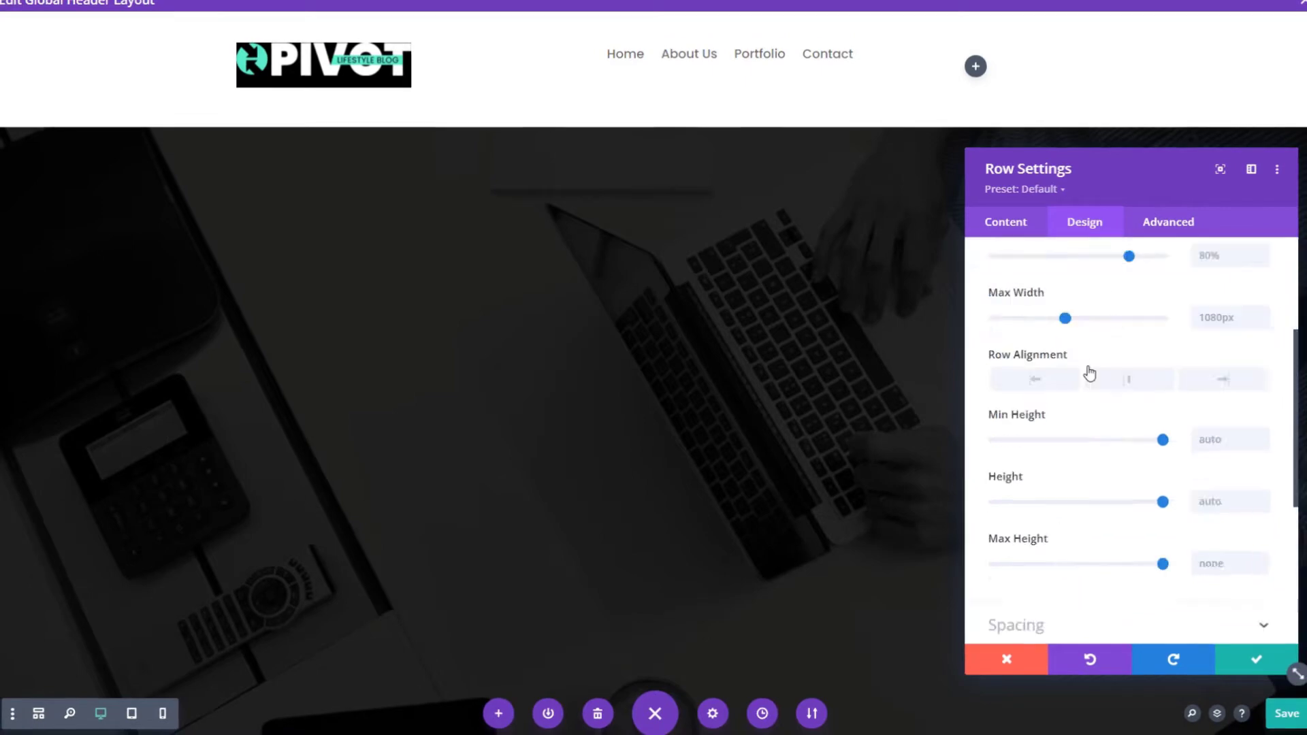
pyautogui.press('BackSpace')
pyautogui.write('8')
pyautogui.click(1089, 392)
pyautogui.write('21')
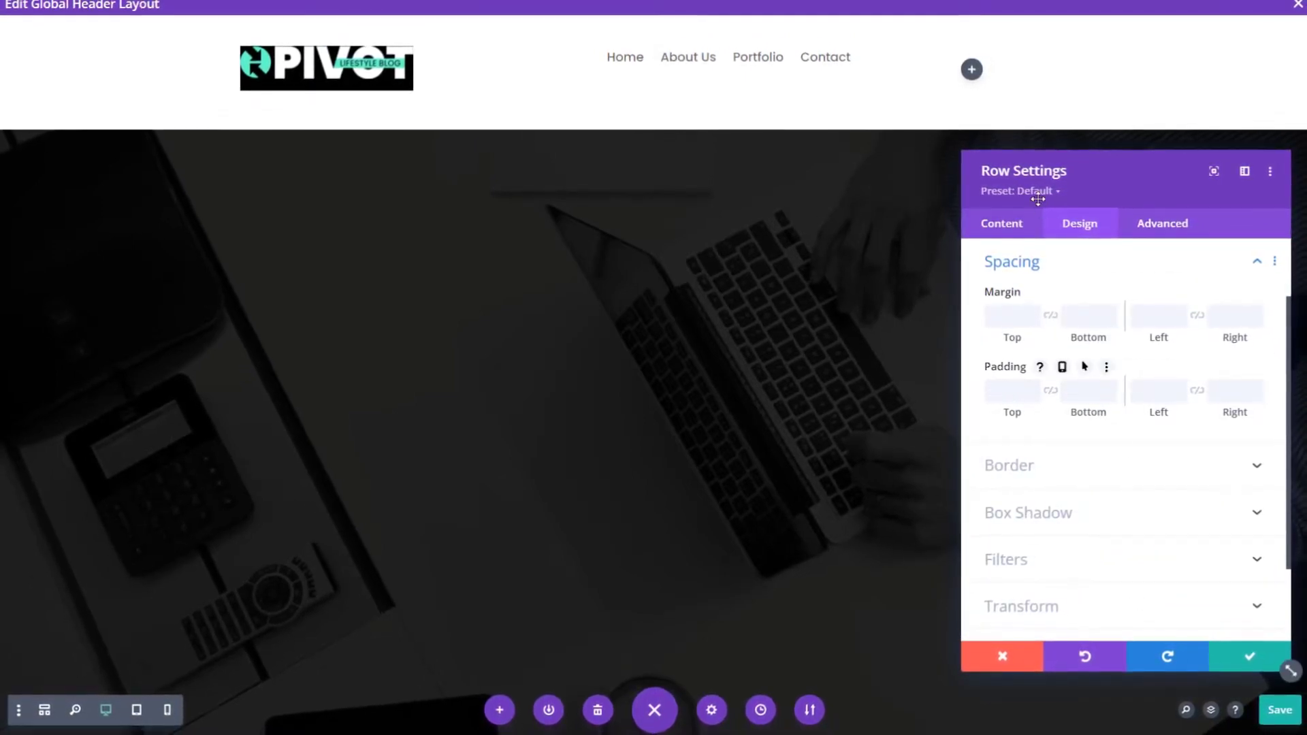
pyautogui.click(1003, 223)
pyautogui.click(1019, 362)
pyautogui.click(1081, 224)
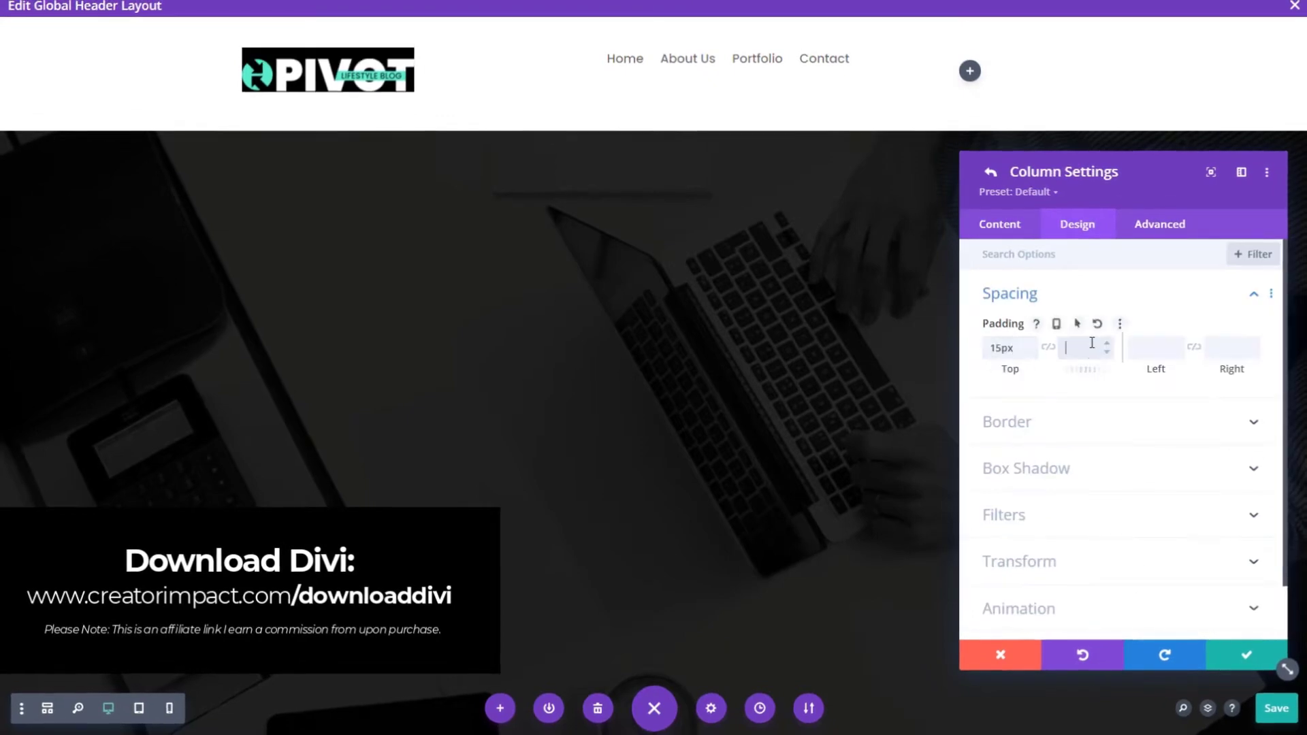
pyautogui.write('15')
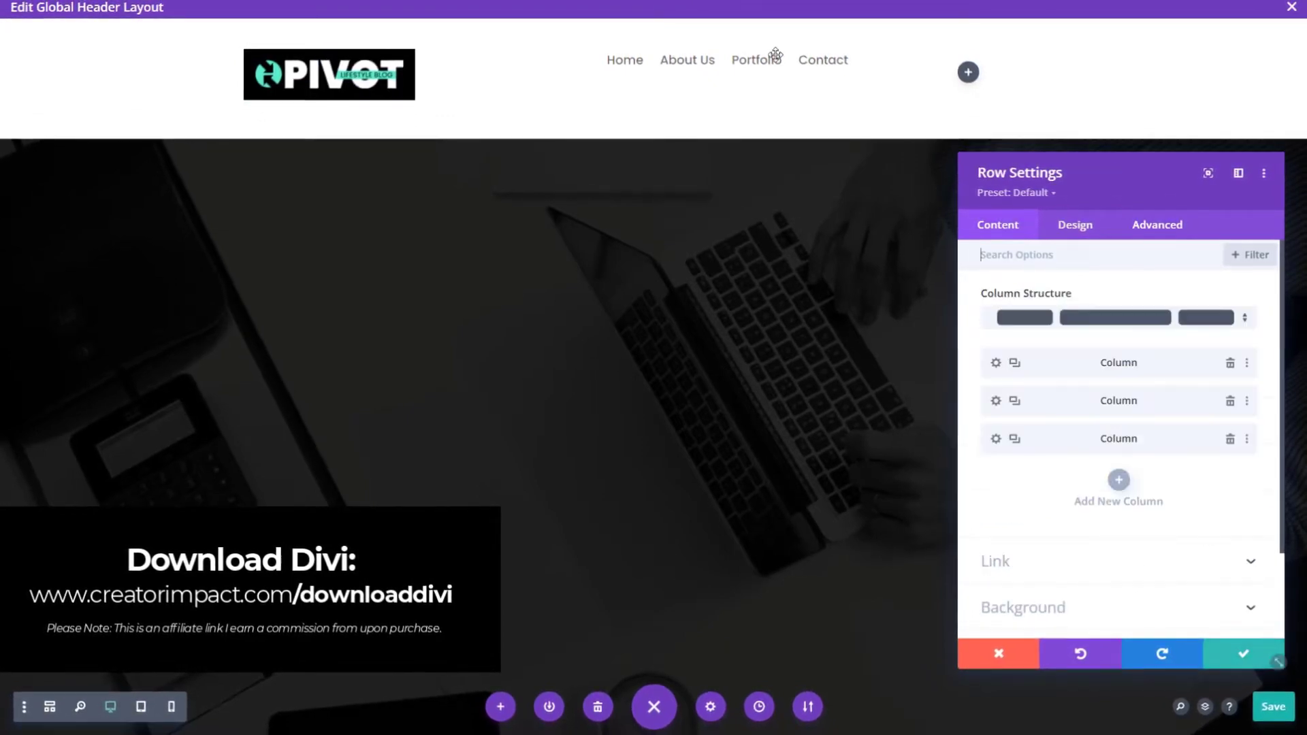
pyautogui.click(1019, 361)
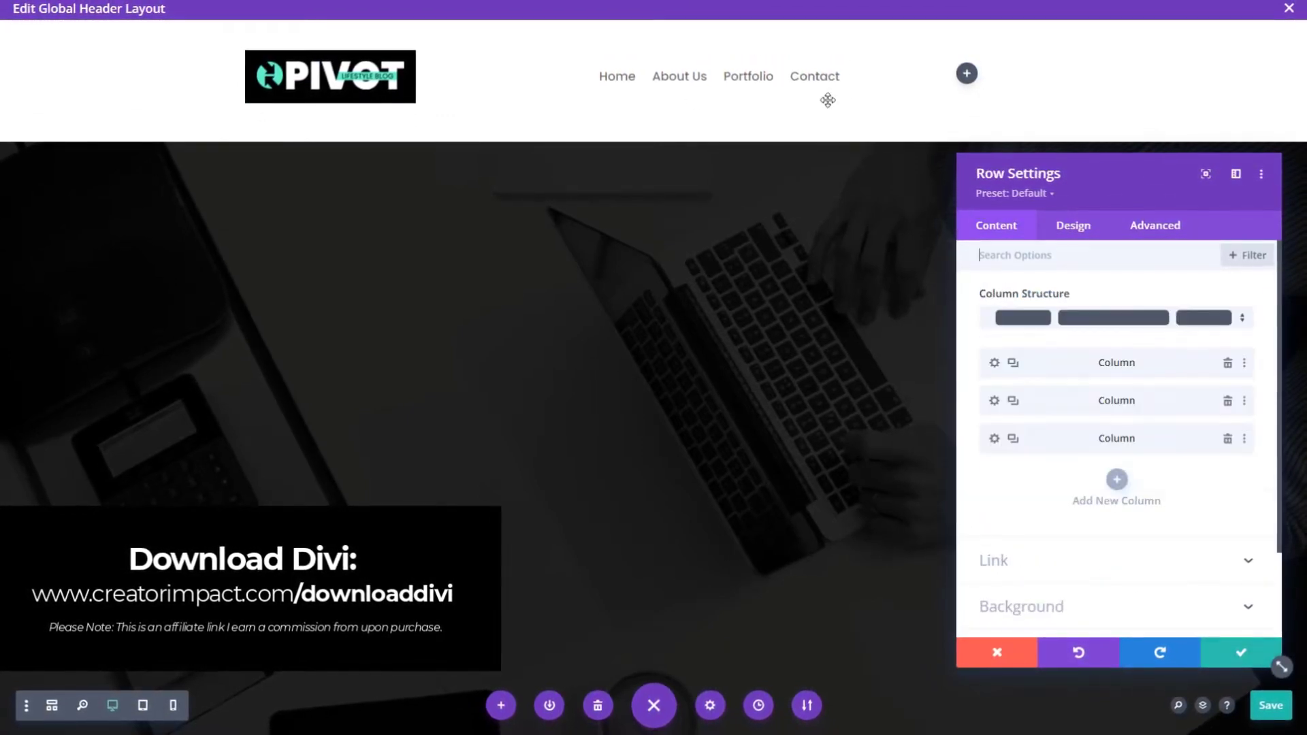
# Add a Button module to a header column for the Subscribe button
pyautogui.click(967, 73)
pyautogui.click(1044, 298)
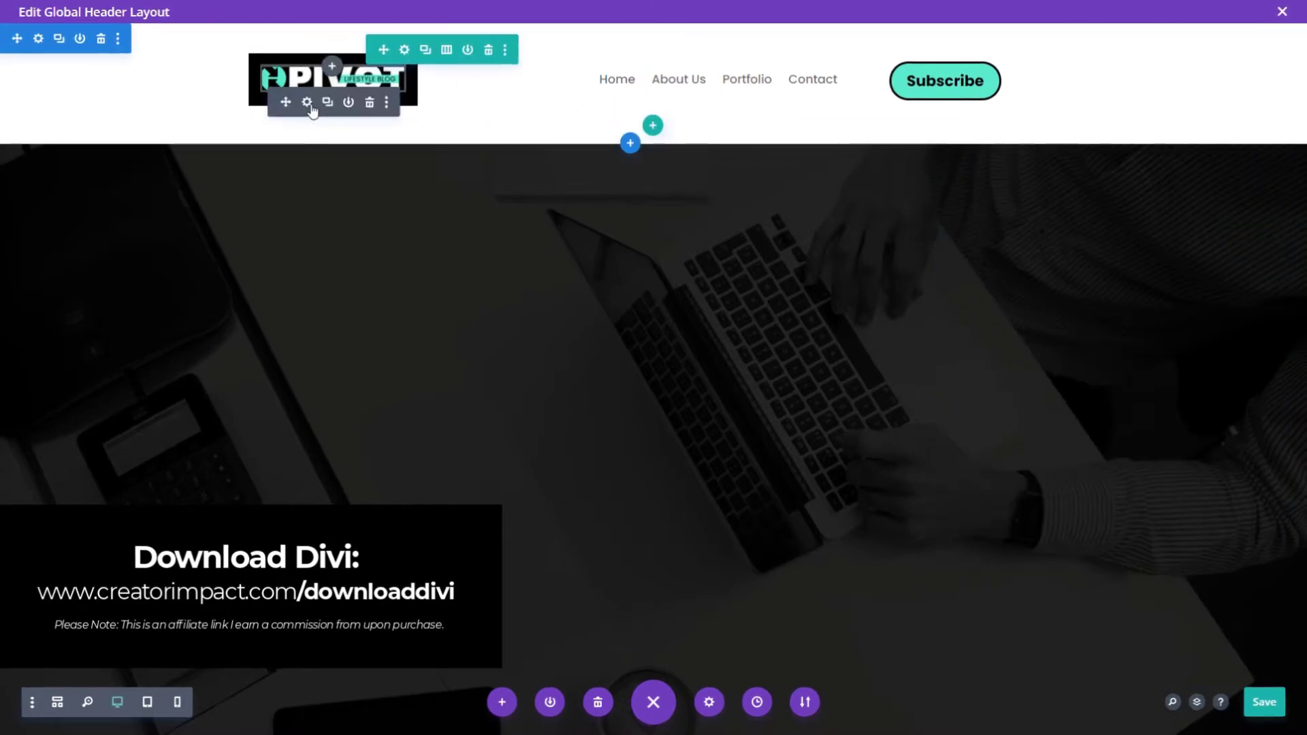
pyautogui.moveTo(312, 105); pyautogui.dragTo(837, 80)
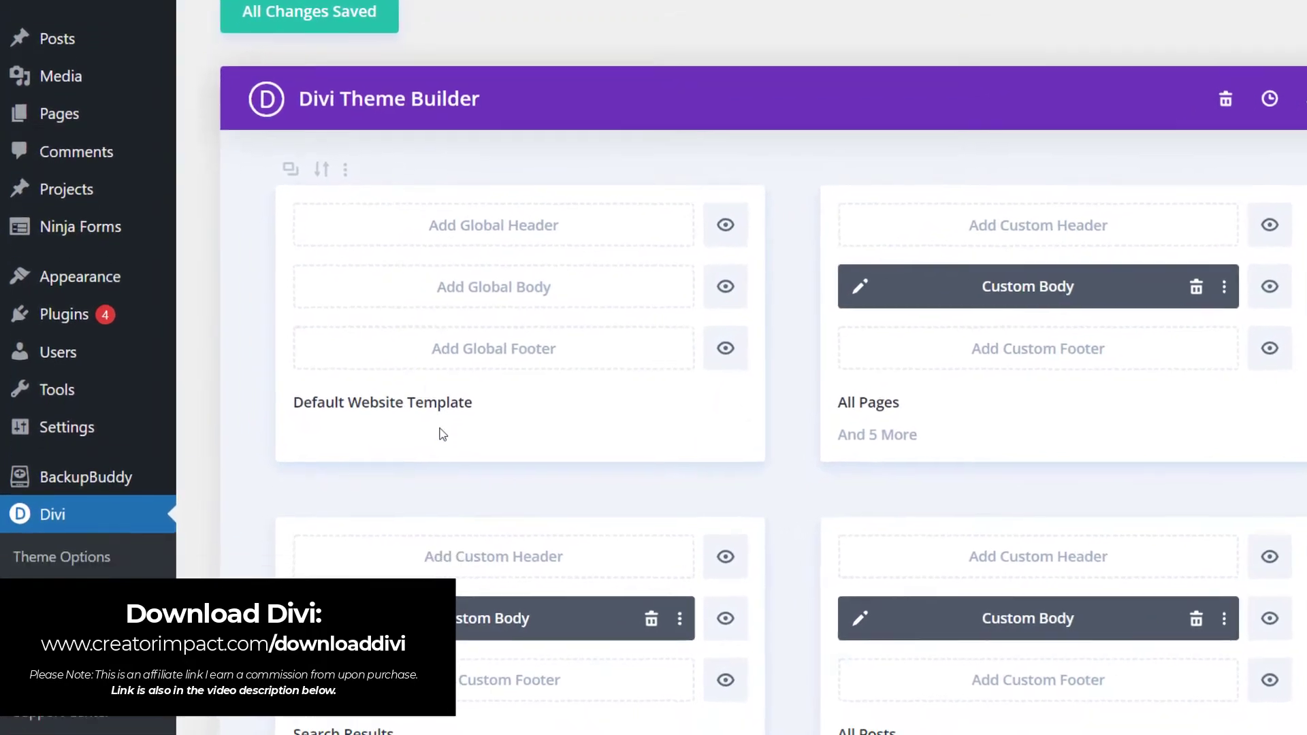
# Create a new theme template assigned to the Blog
pyautogui.scroll(-6, 444, 434)
pyautogui.click(563, 440)
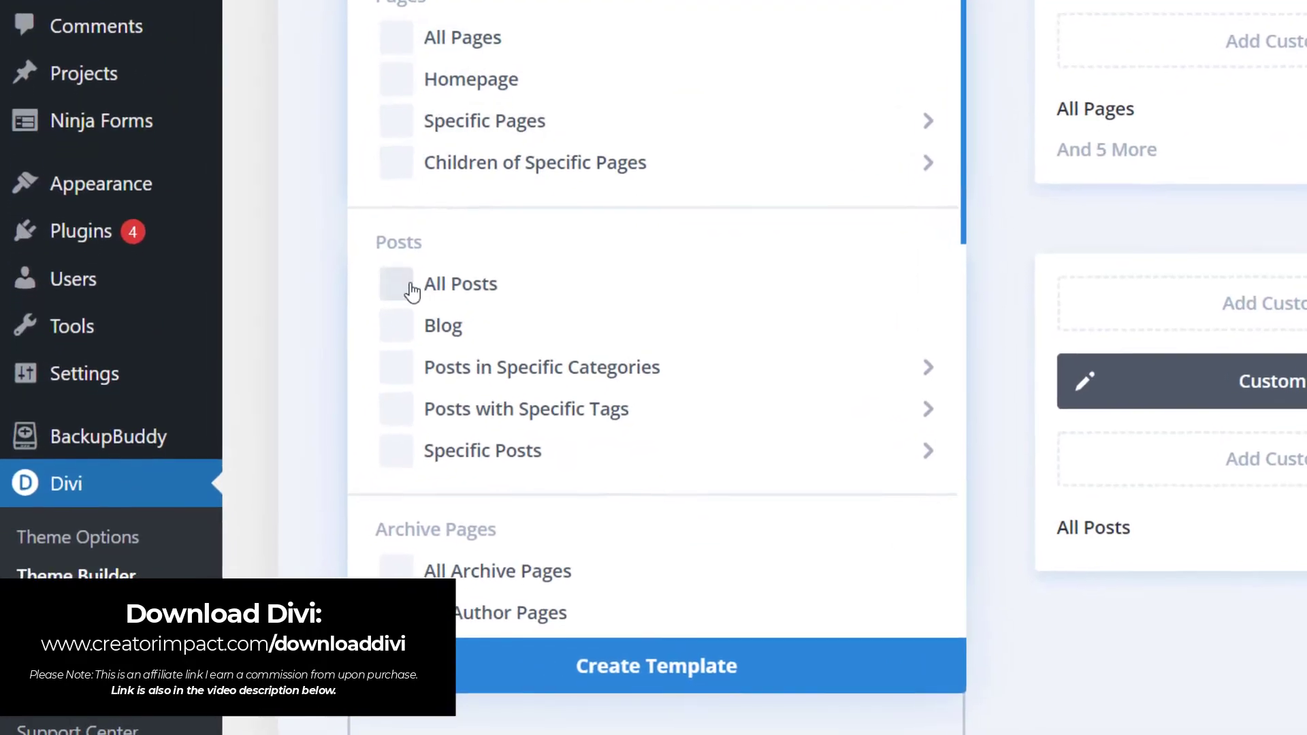
pyautogui.click(378, 344)
pyautogui.click(694, 667)
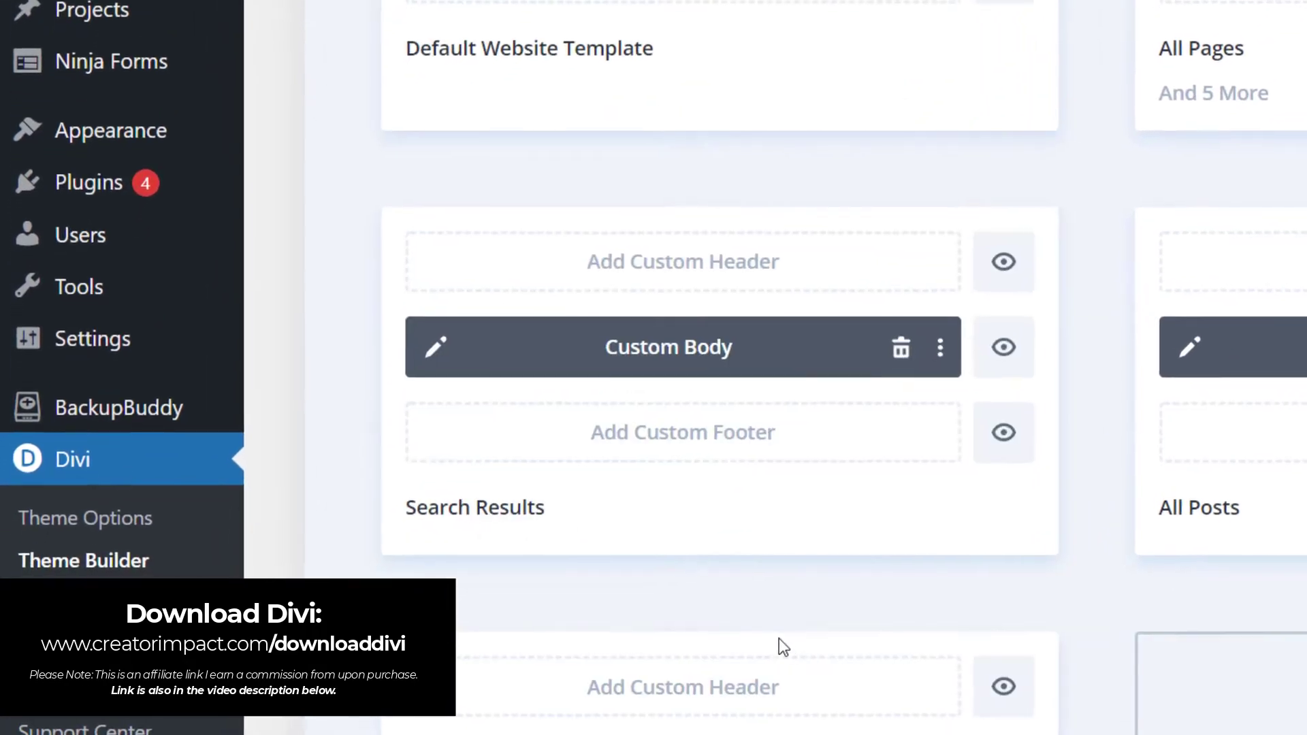
# Add a custom footer to the blog template and build it new
pyautogui.scroll(-5, 783, 647)
pyautogui.click(734, 441)
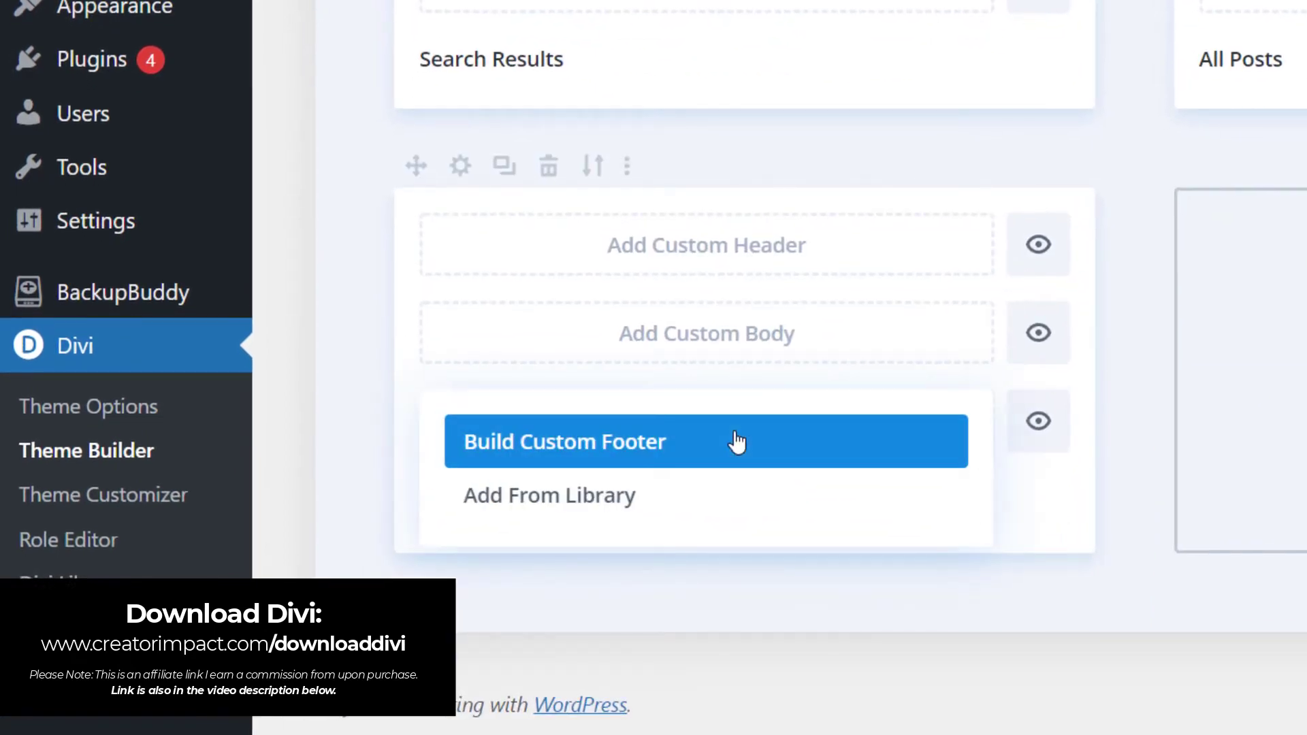
pyautogui.click(737, 443)
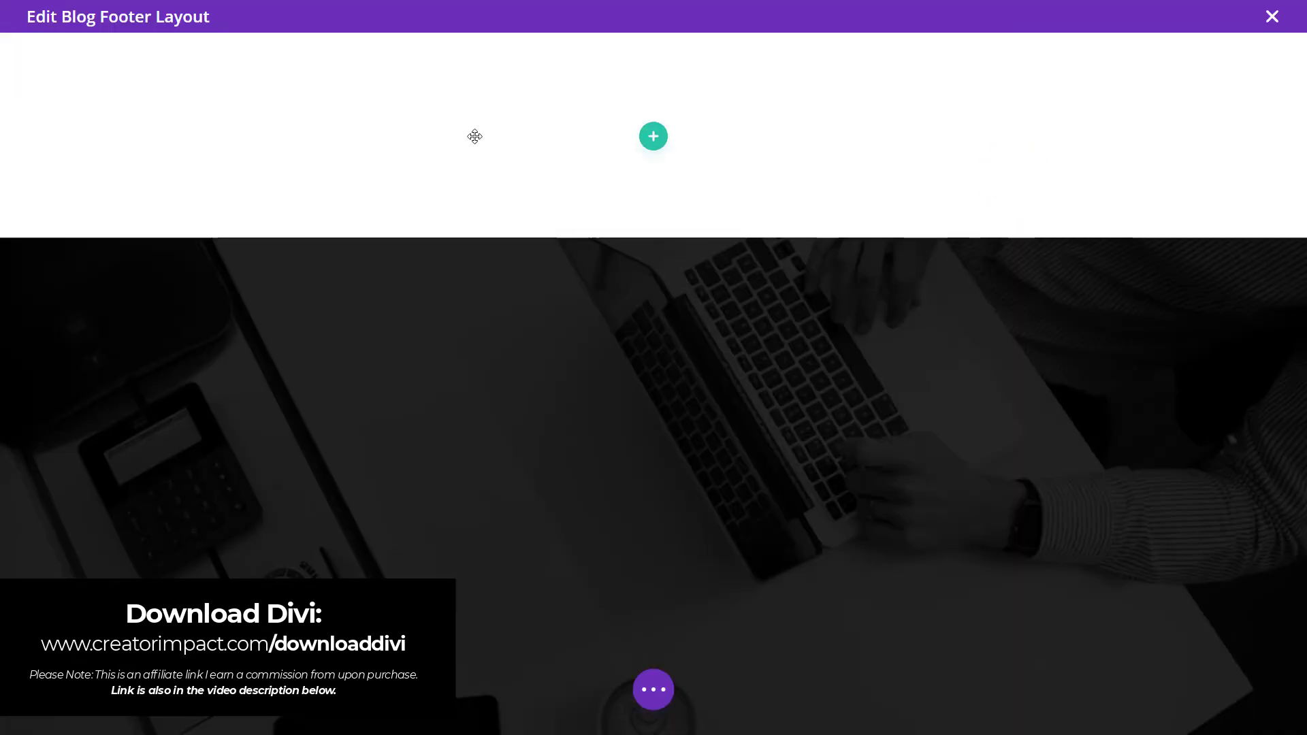
# Insert a three-column footer row with a Sidebar module showing Footer Area #1 in column one
pyautogui.click(643, 142)
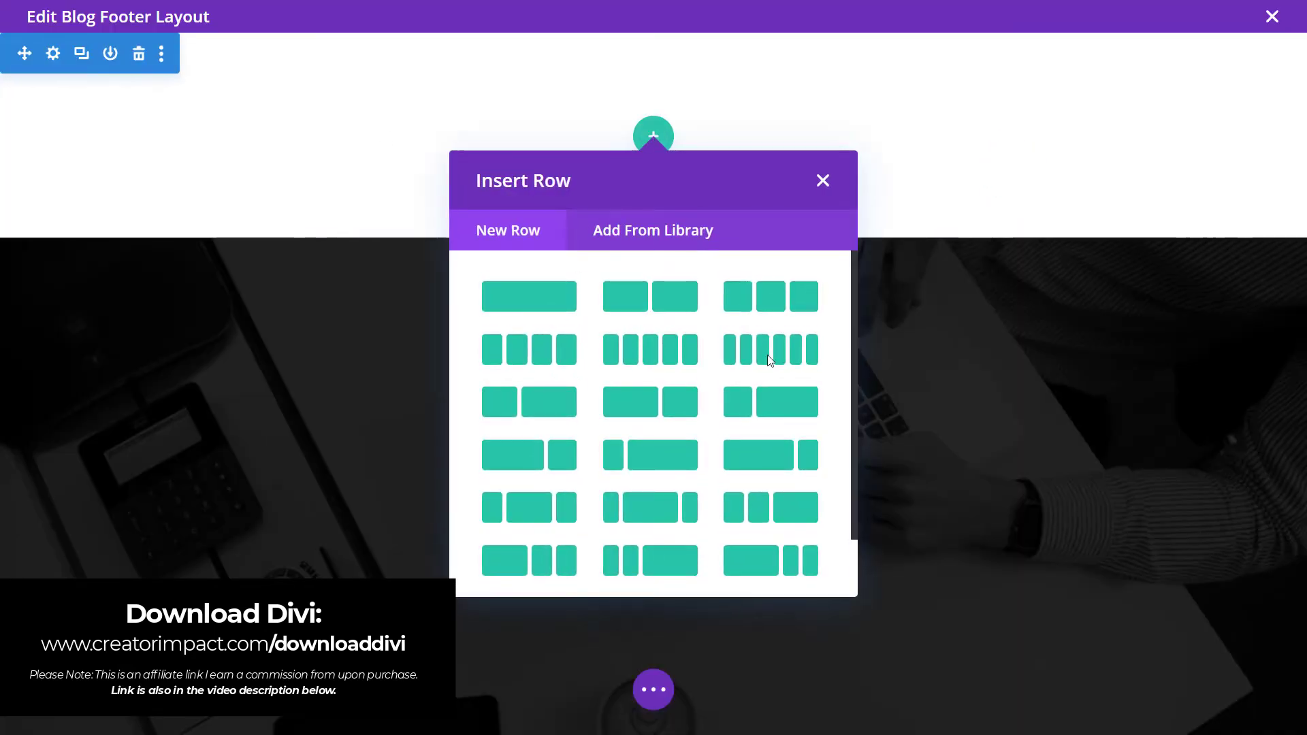
pyautogui.click(779, 297)
pyautogui.moveTo(494, 341); pyautogui.dragTo(488, 555)
pyautogui.scroll(-1, 401, 562)
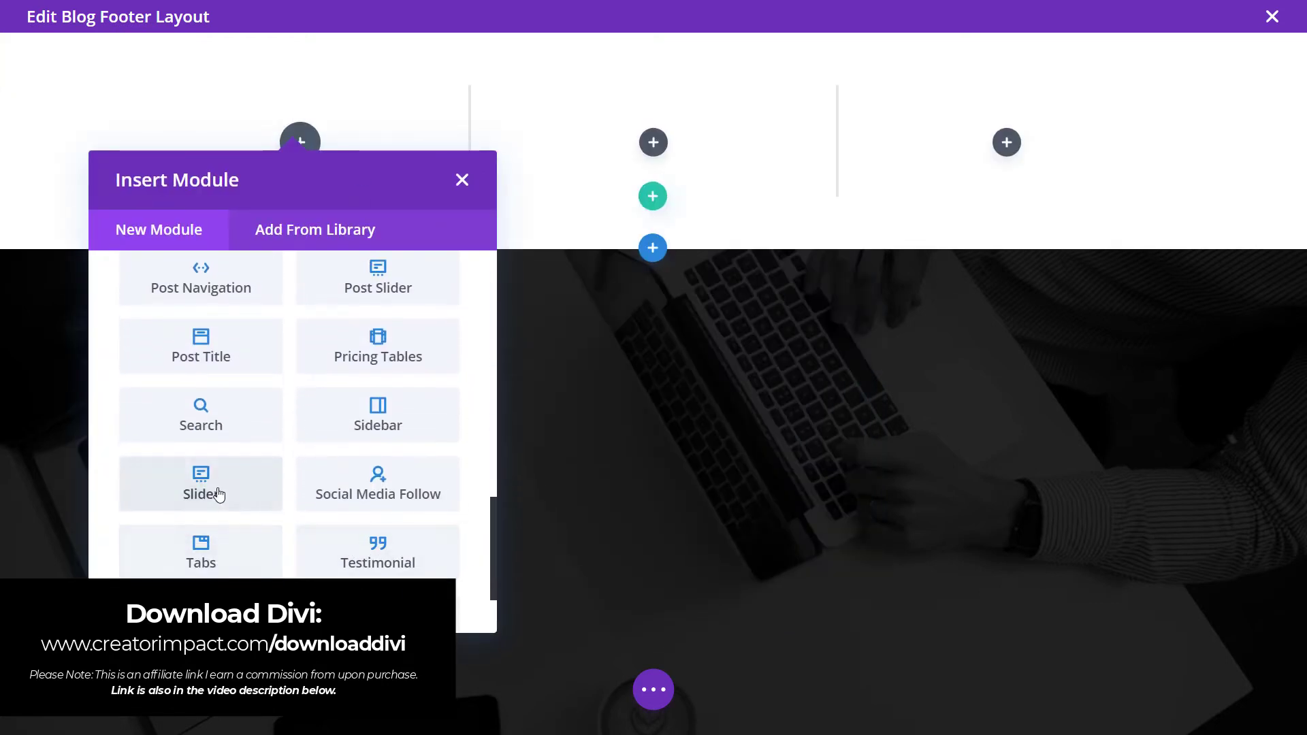
pyautogui.click(386, 416)
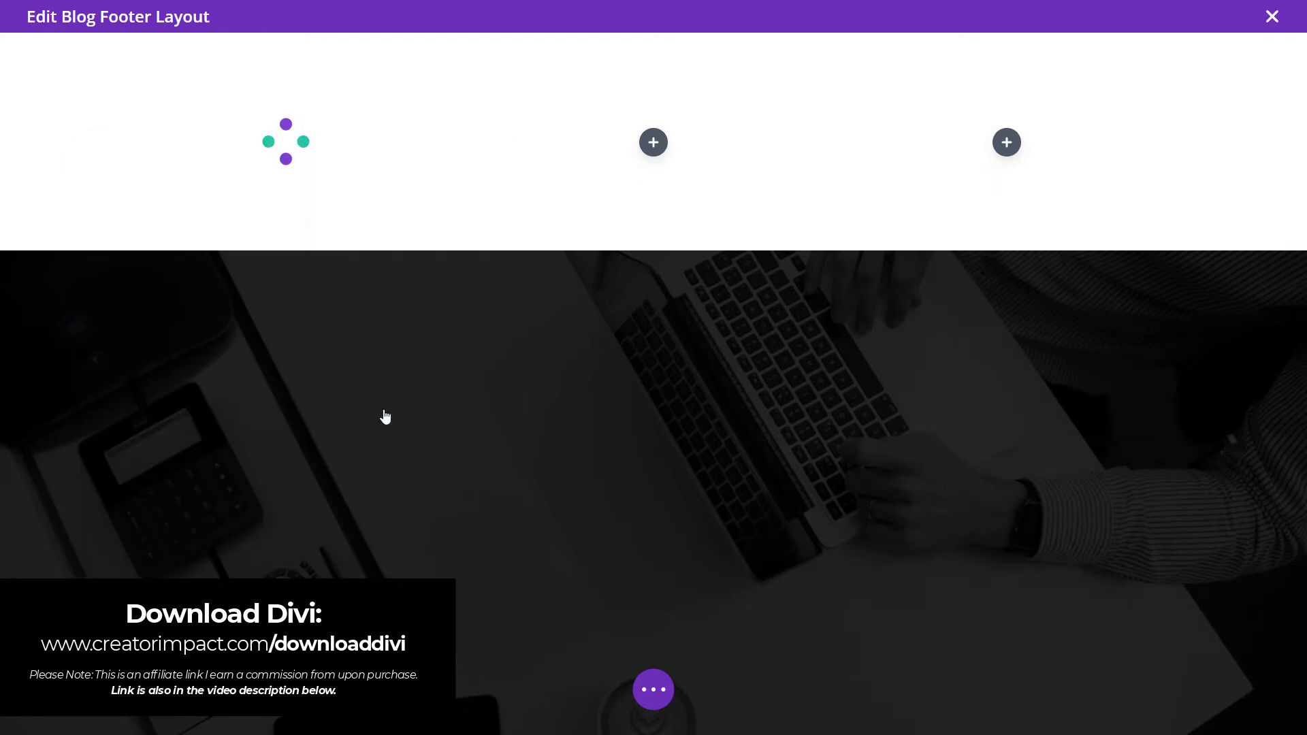
pyautogui.click(996, 298)
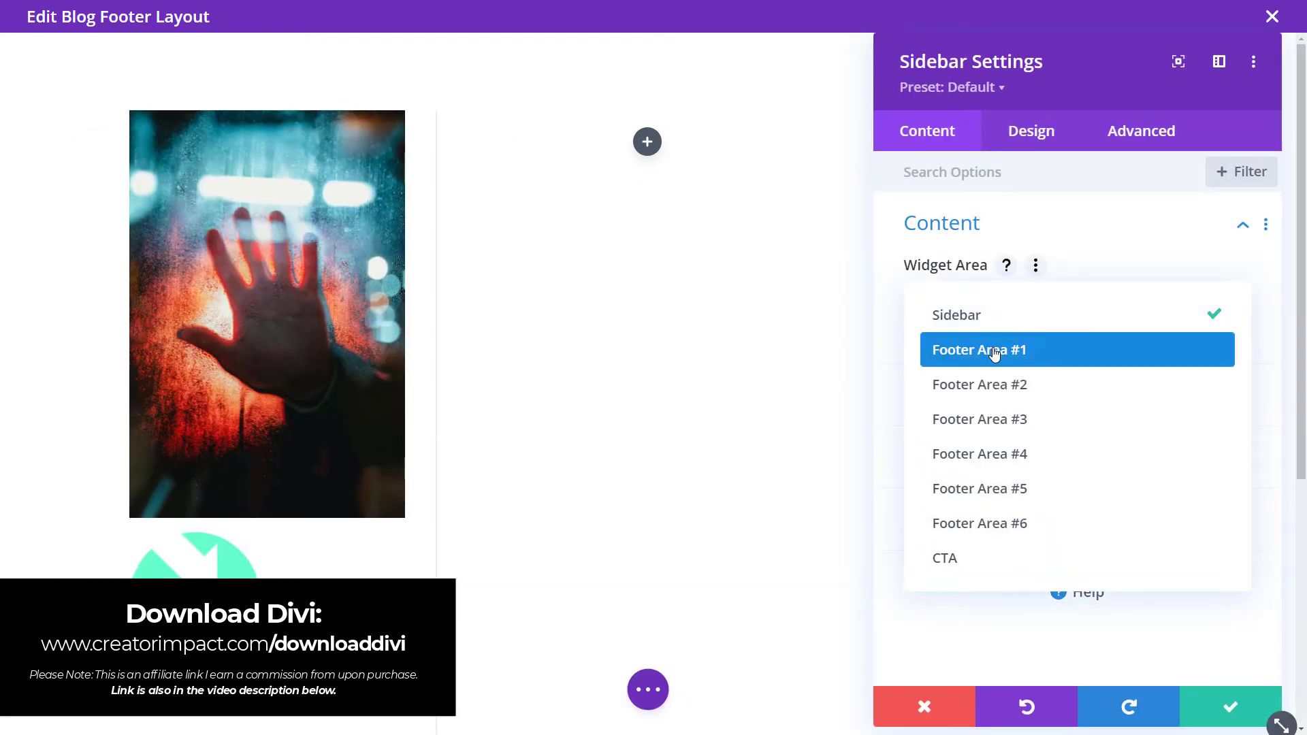
pyautogui.click(997, 351)
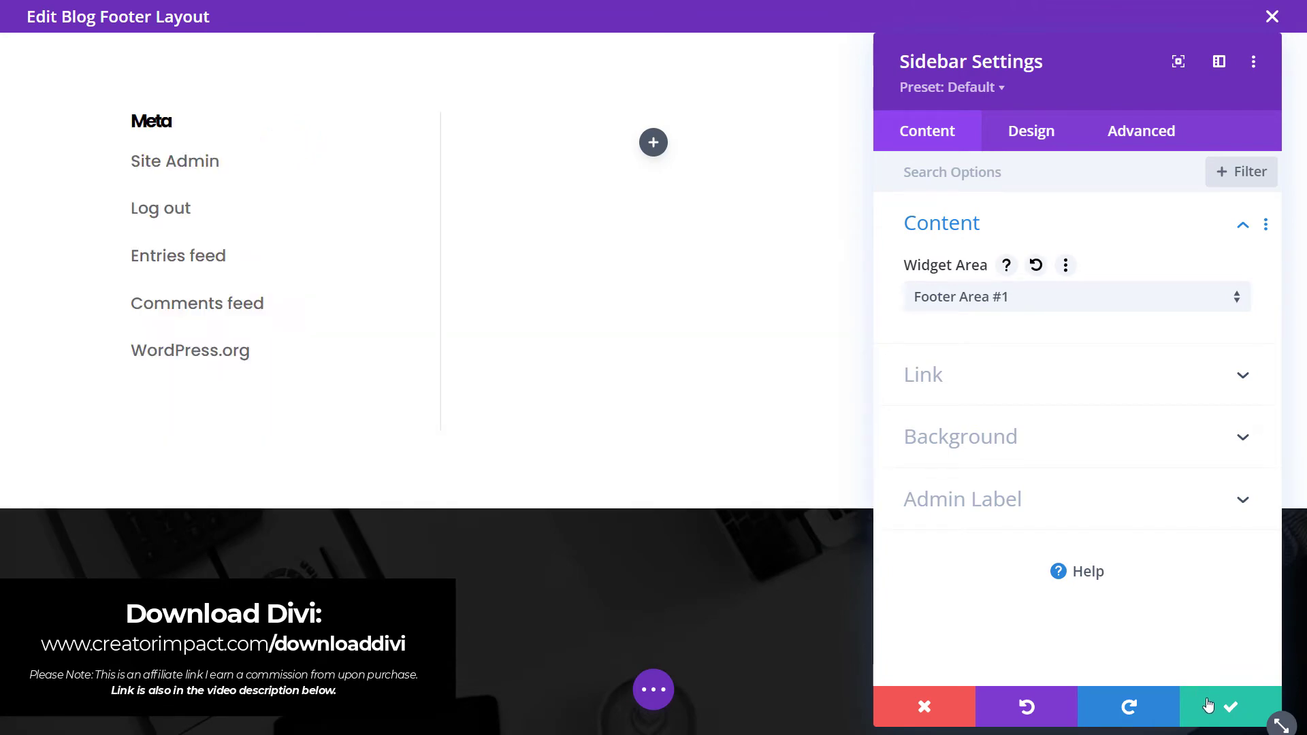
pyautogui.click(1226, 711)
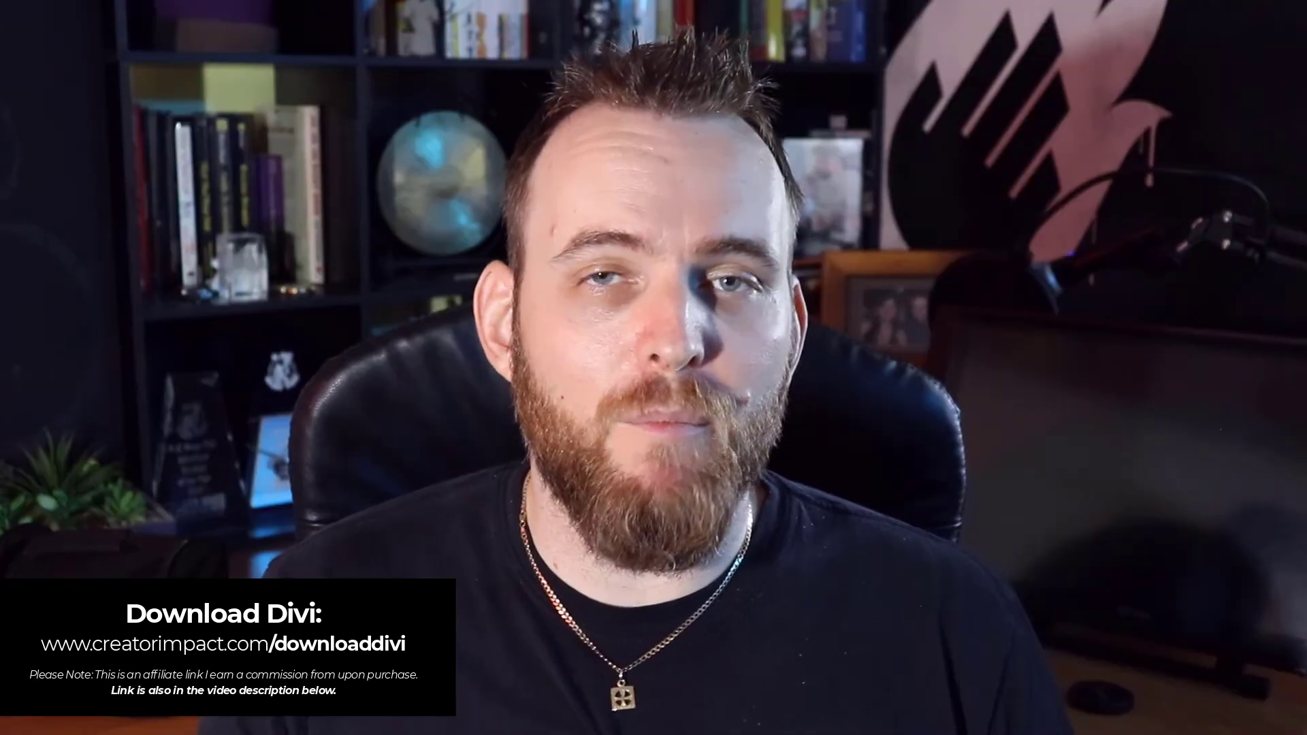